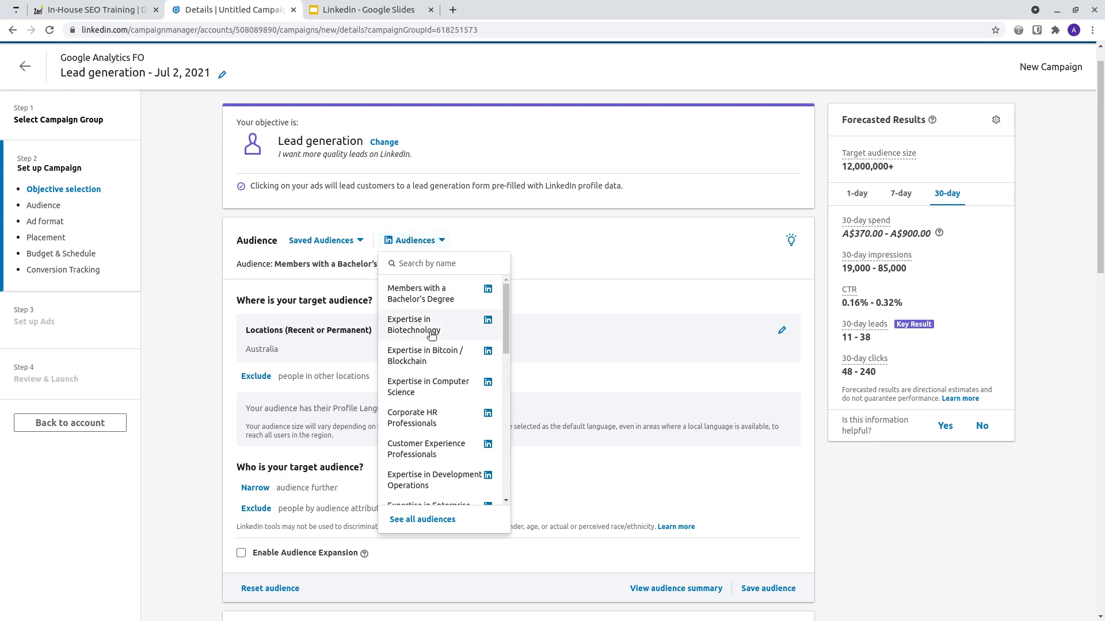
# Look through LinkedIn's list of predefined audiences, keeping the Members with a Bachelor's Degree audience.
pyautogui.scroll(-1, 433, 342)
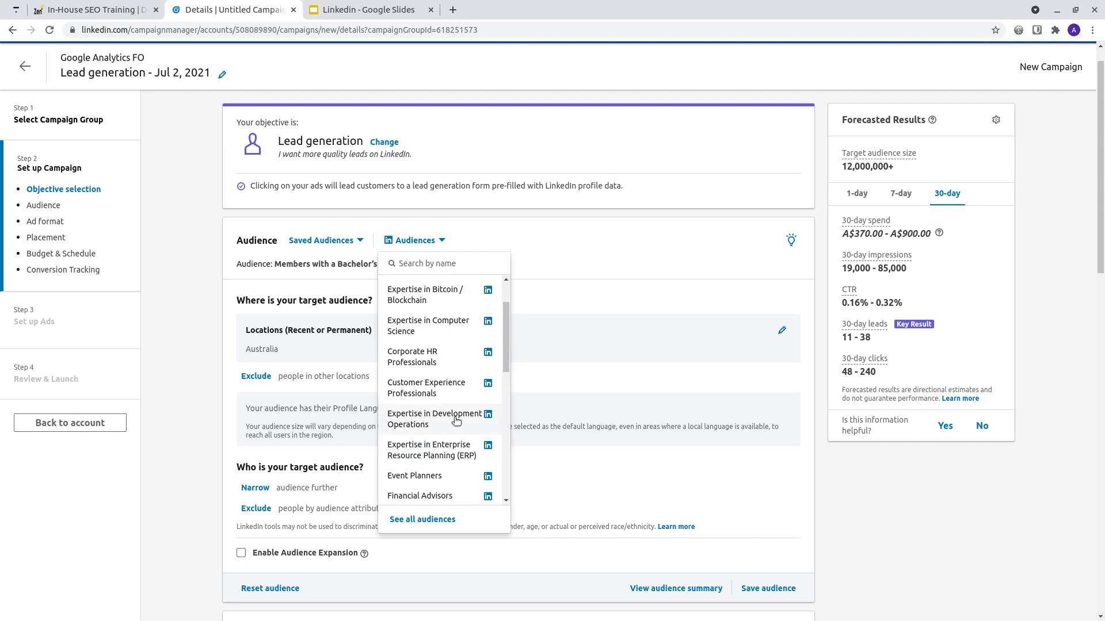
pyautogui.scroll(-1, 447, 429)
pyautogui.scroll(-1, 447, 428)
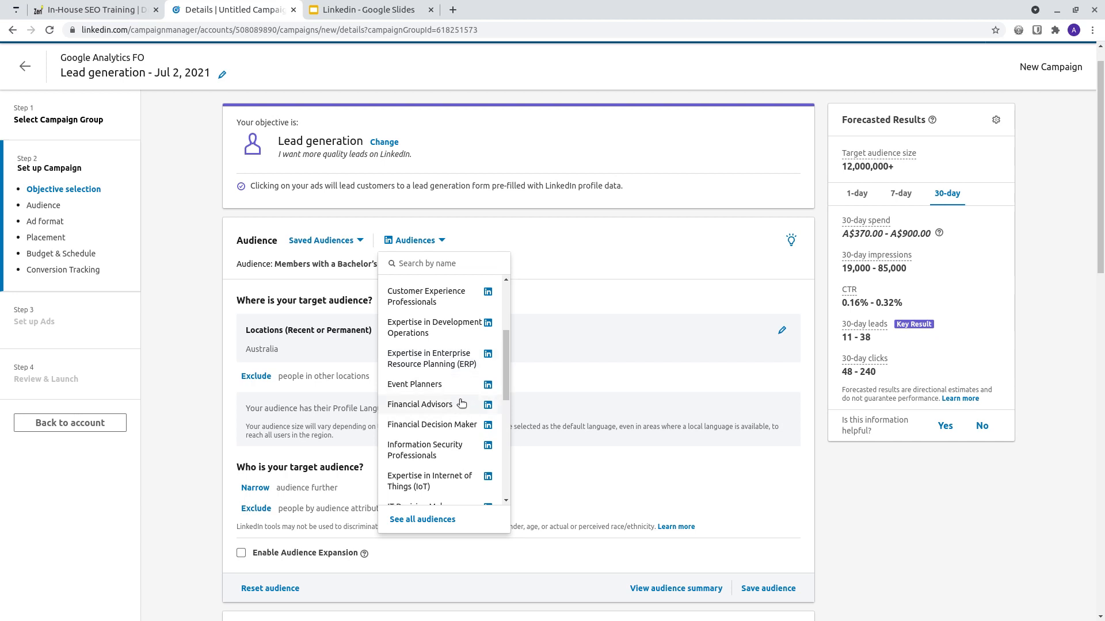
pyautogui.scroll(-2, 452, 449)
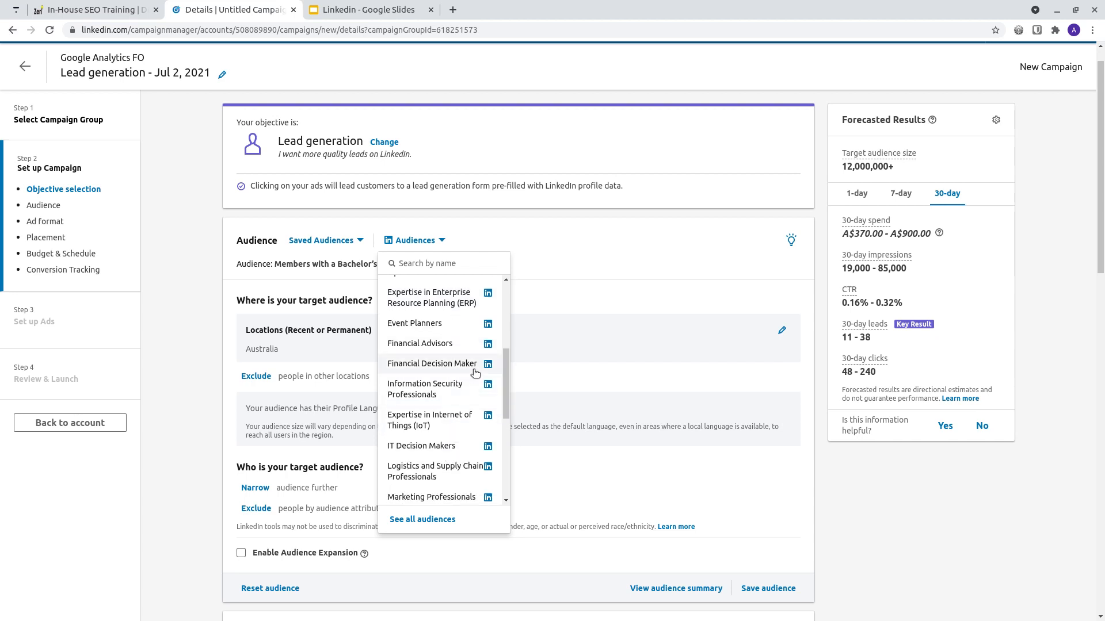
pyautogui.click(544, 297)
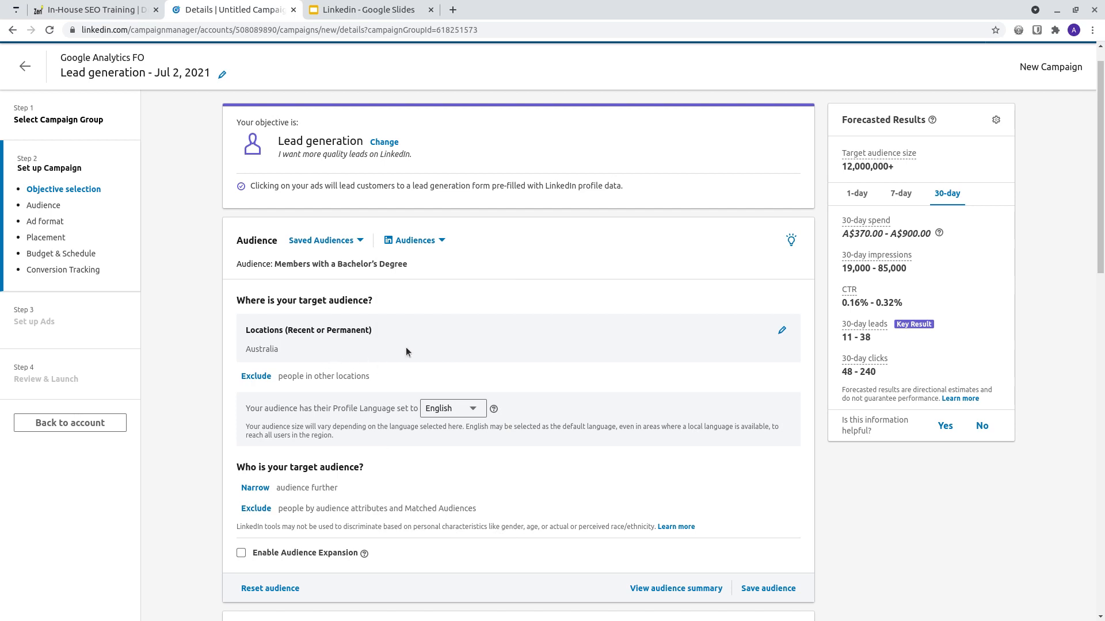
# Search the target locations for "victor" without adding any, and view the options for excluding locations.
pyautogui.click(783, 333)
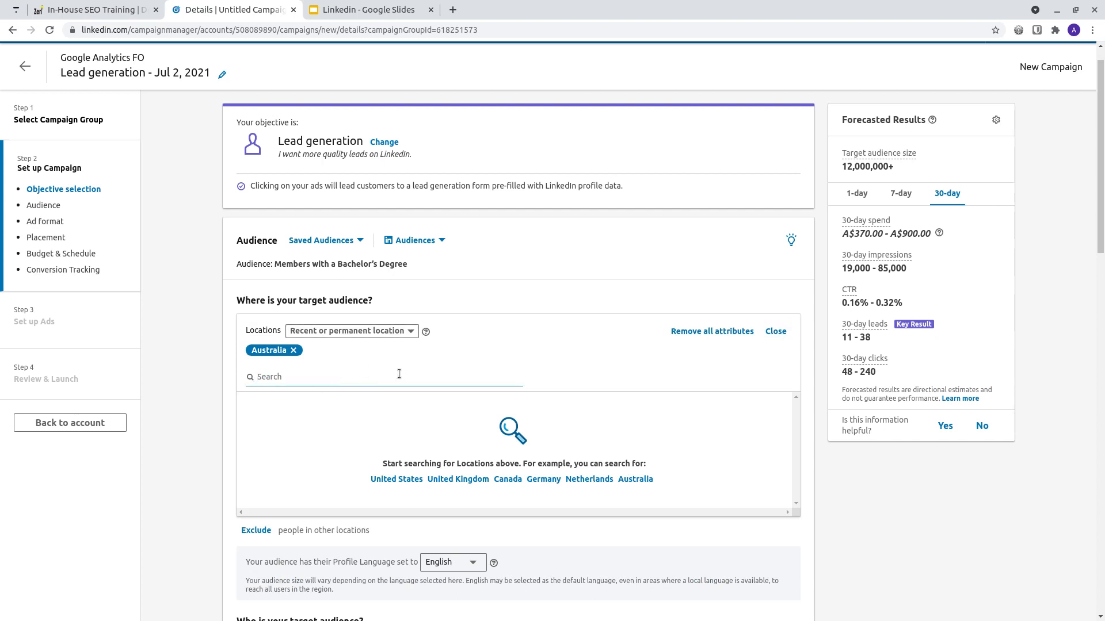
pyautogui.write('victor')
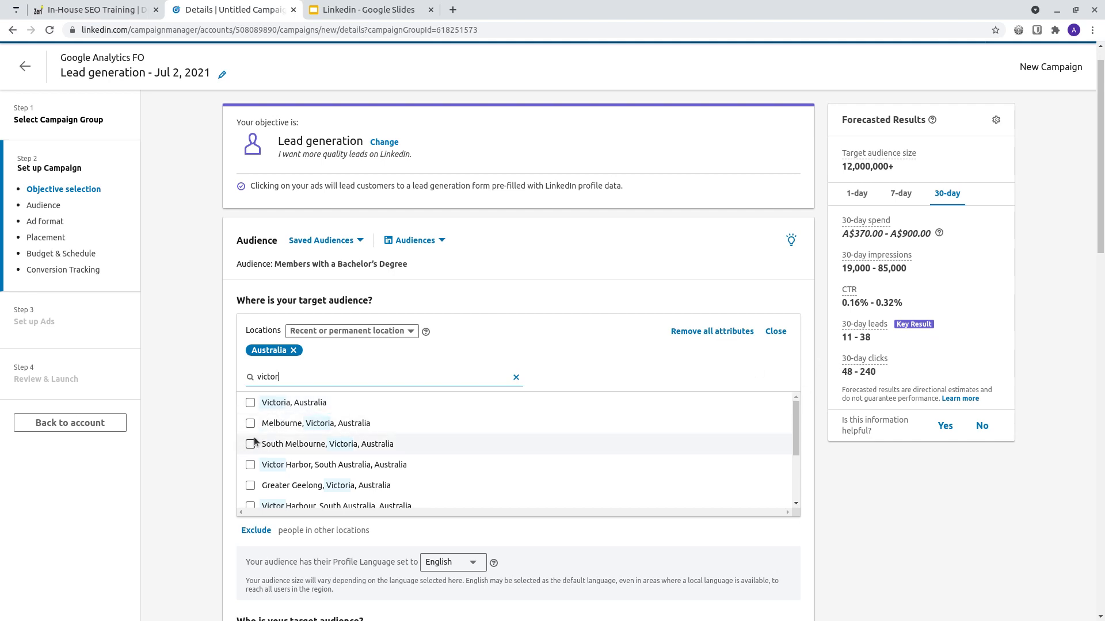
pyautogui.click(775, 332)
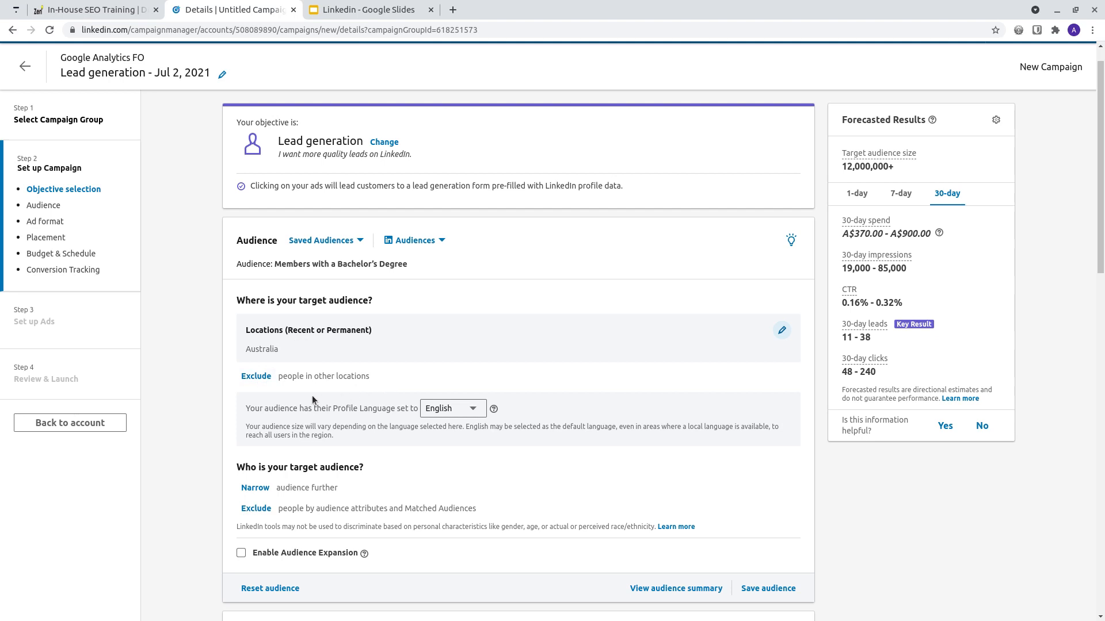
pyautogui.click(263, 383)
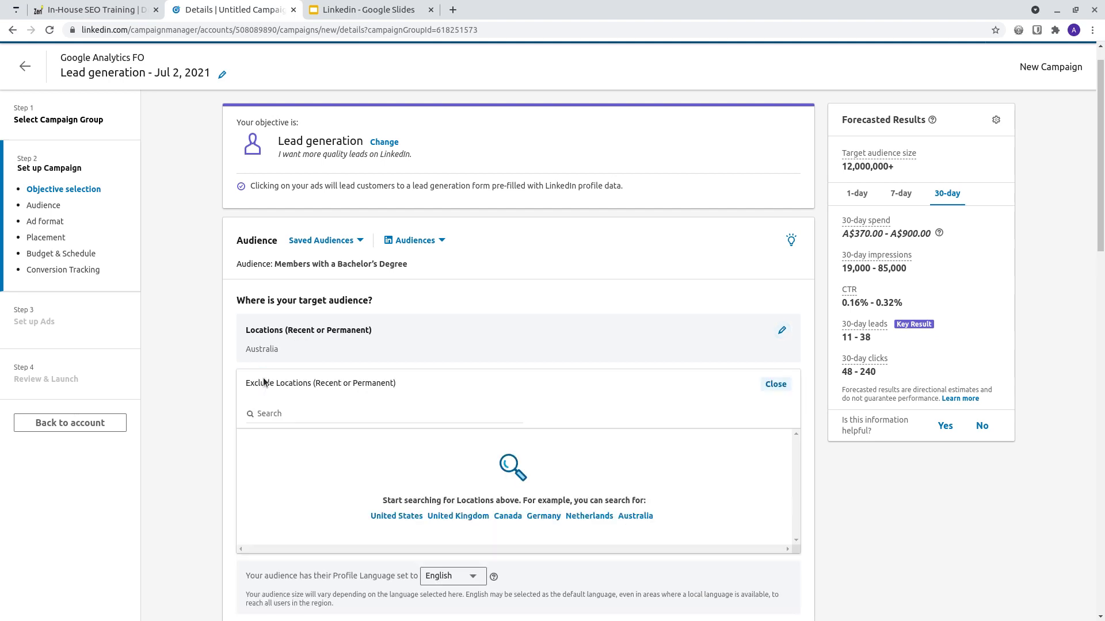
pyautogui.click(773, 384)
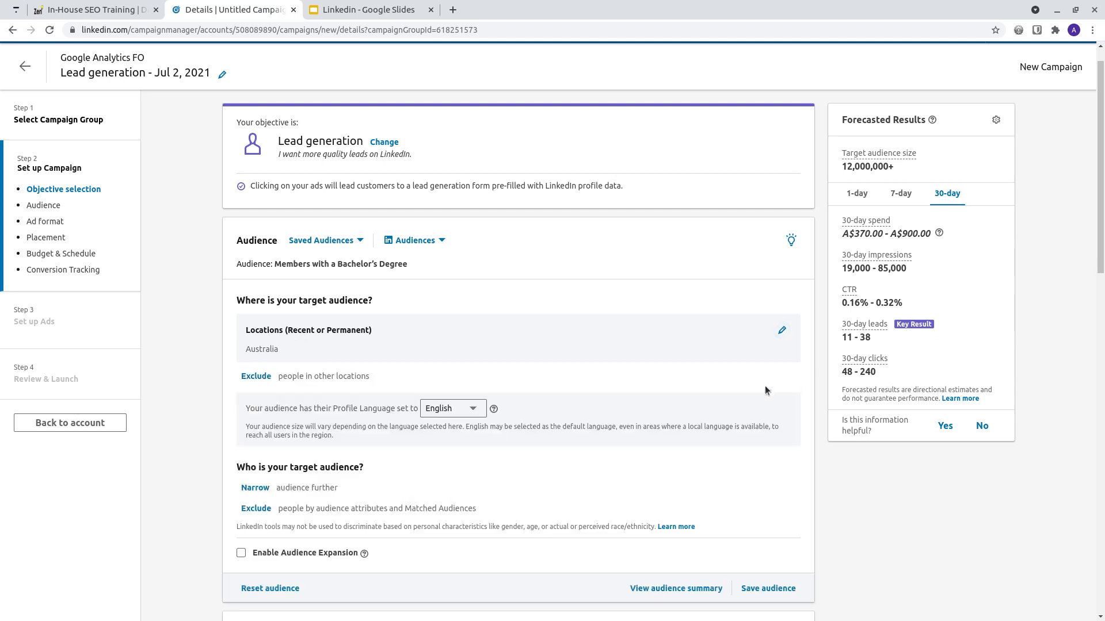
# Start narrowing the target audience and compare the options under Audiences and Audience attributes.
pyautogui.click(261, 494)
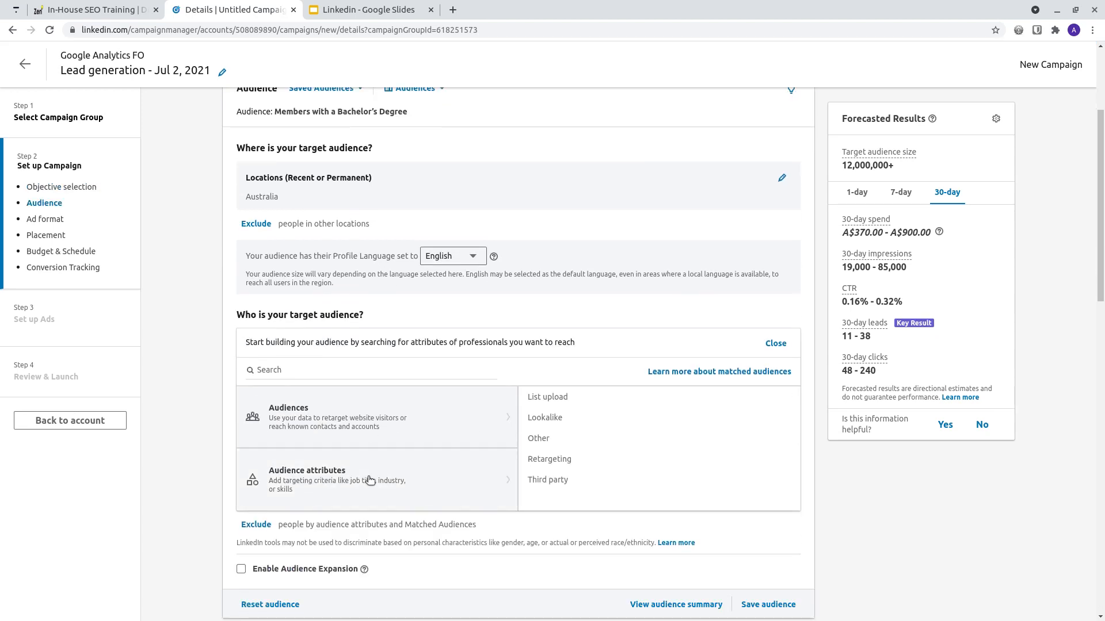
pyautogui.click(369, 481)
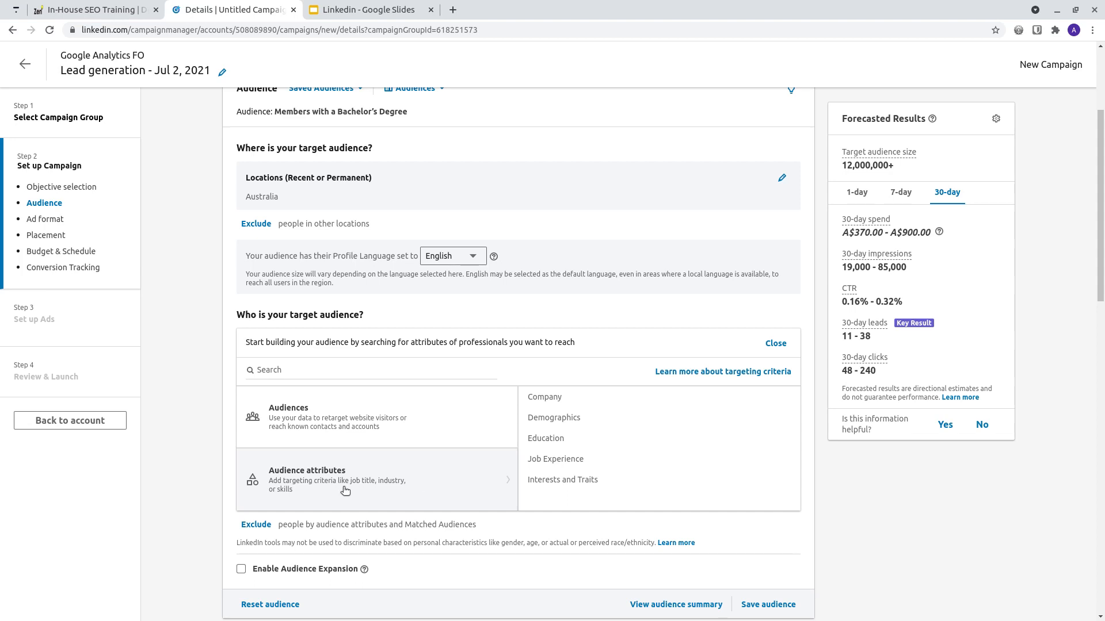
pyautogui.click(349, 419)
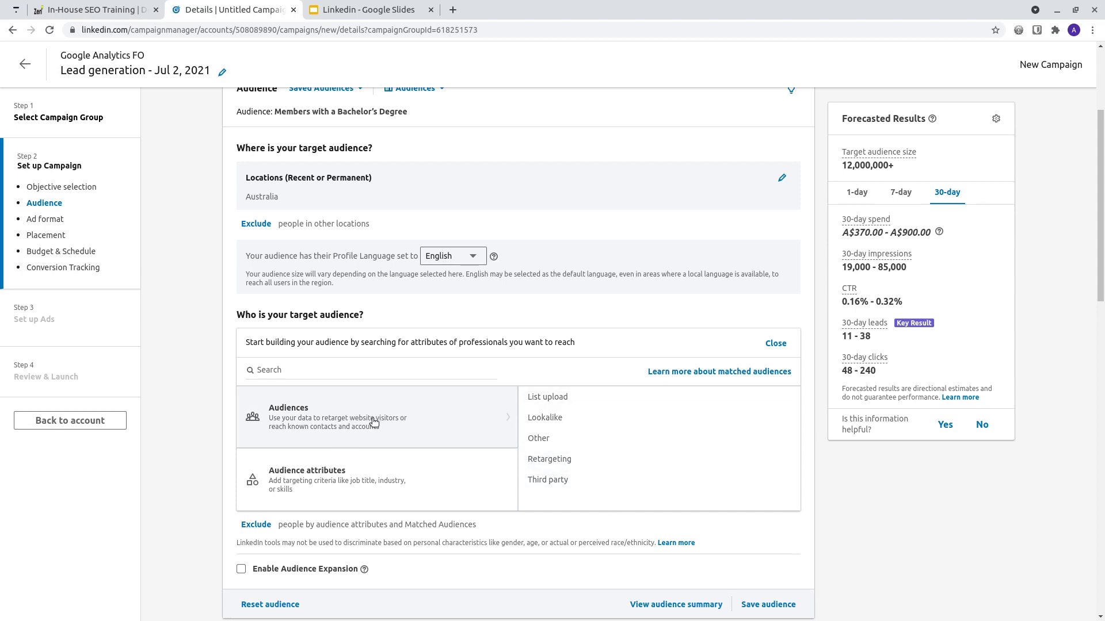
pyautogui.moveTo(338, 488)
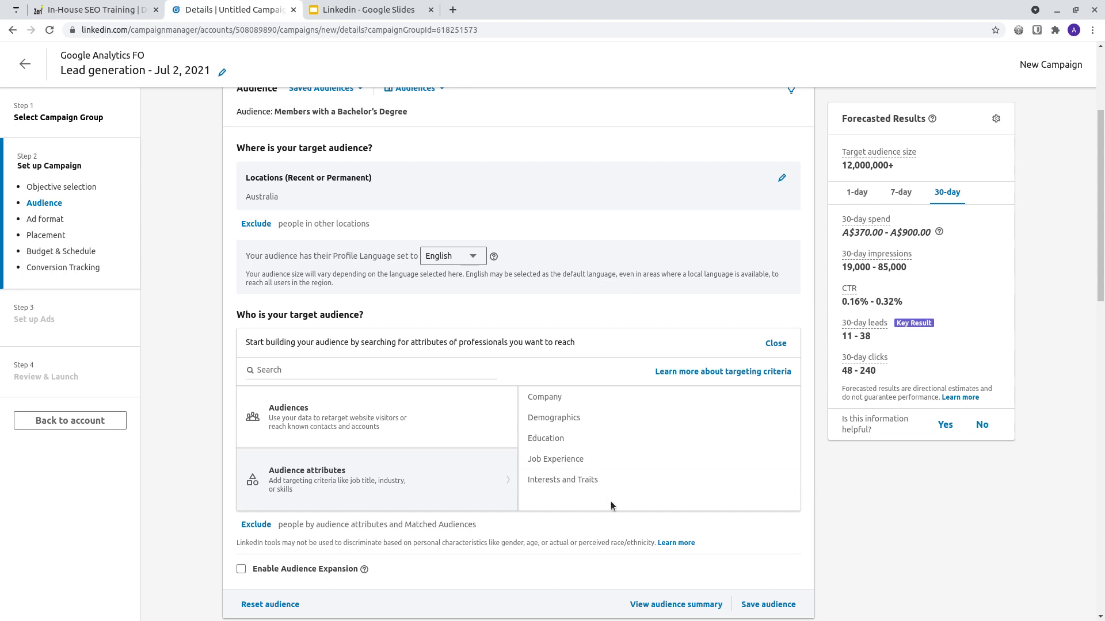
# Examine the attributes offered under Job Experience and Company, and return to the main attribute categories.
pyautogui.click(563, 459)
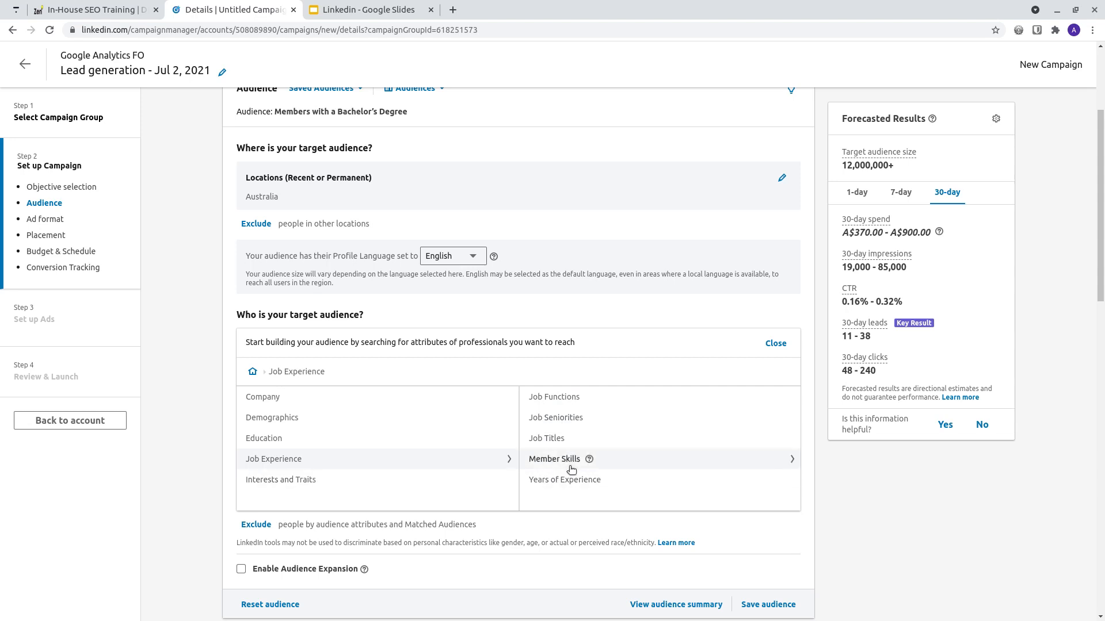
pyautogui.click(313, 399)
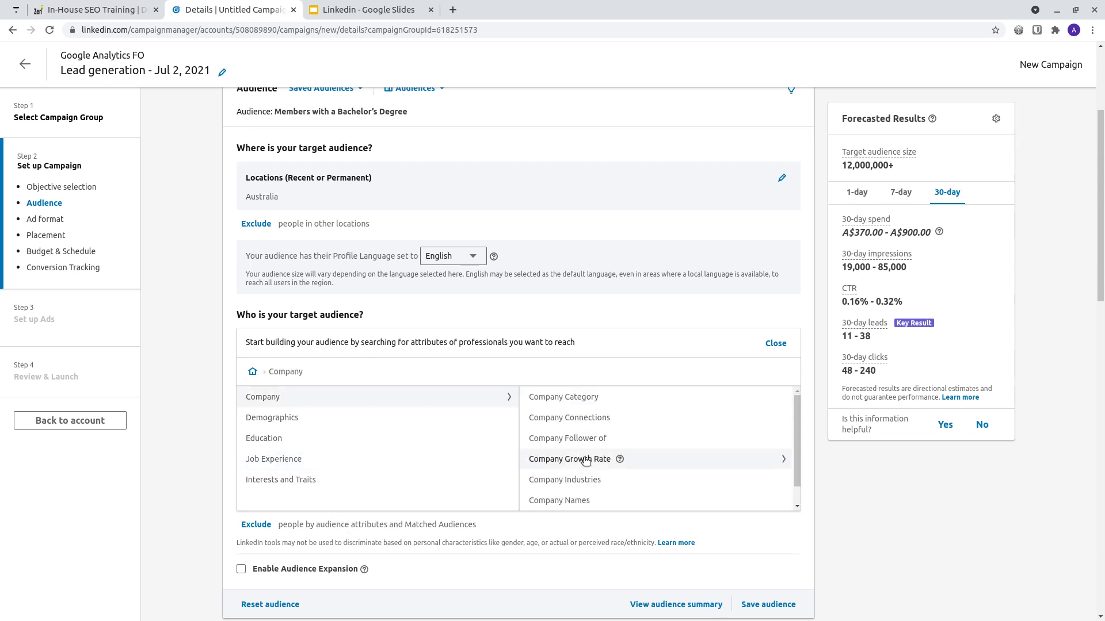
pyautogui.click(252, 373)
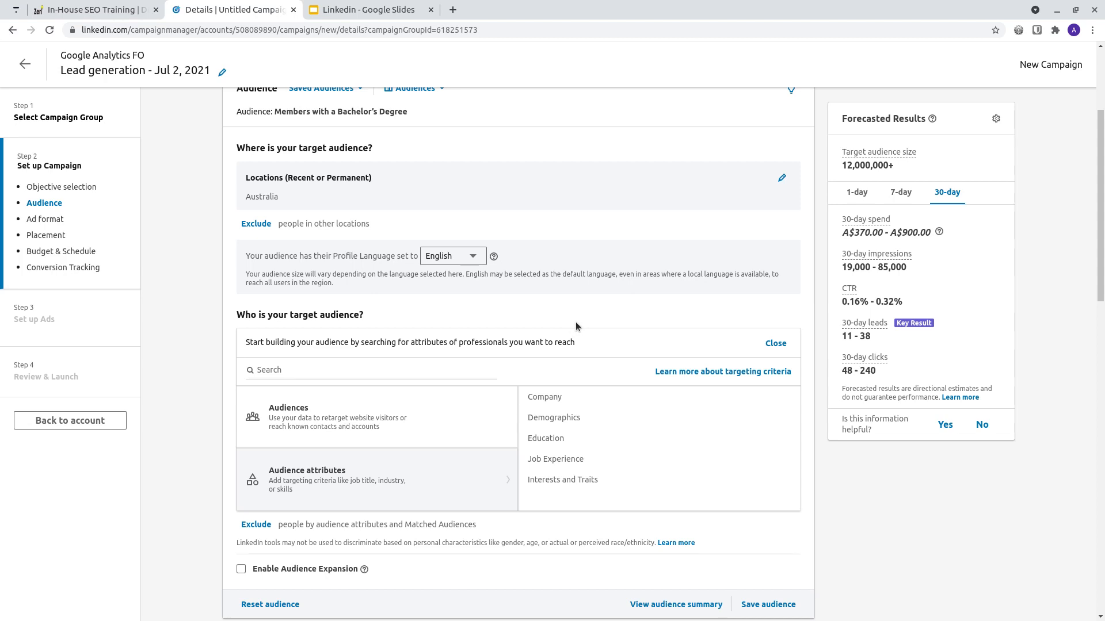
# Review the Job Functions available under Job Experience and return to the Job Experience attributes.
pyautogui.click(554, 466)
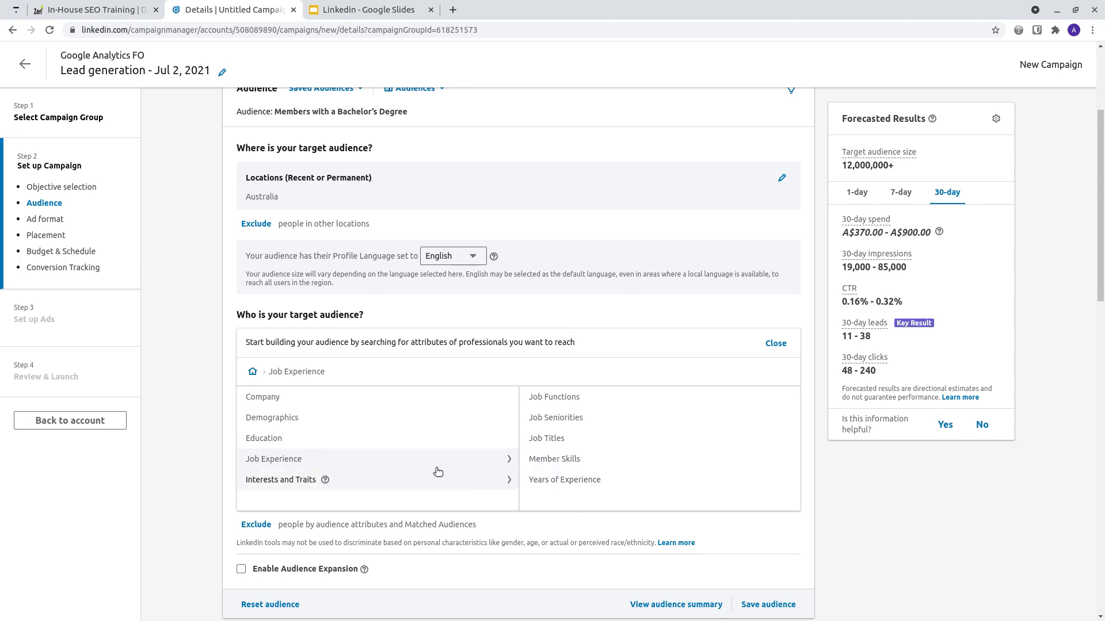
pyautogui.click(568, 404)
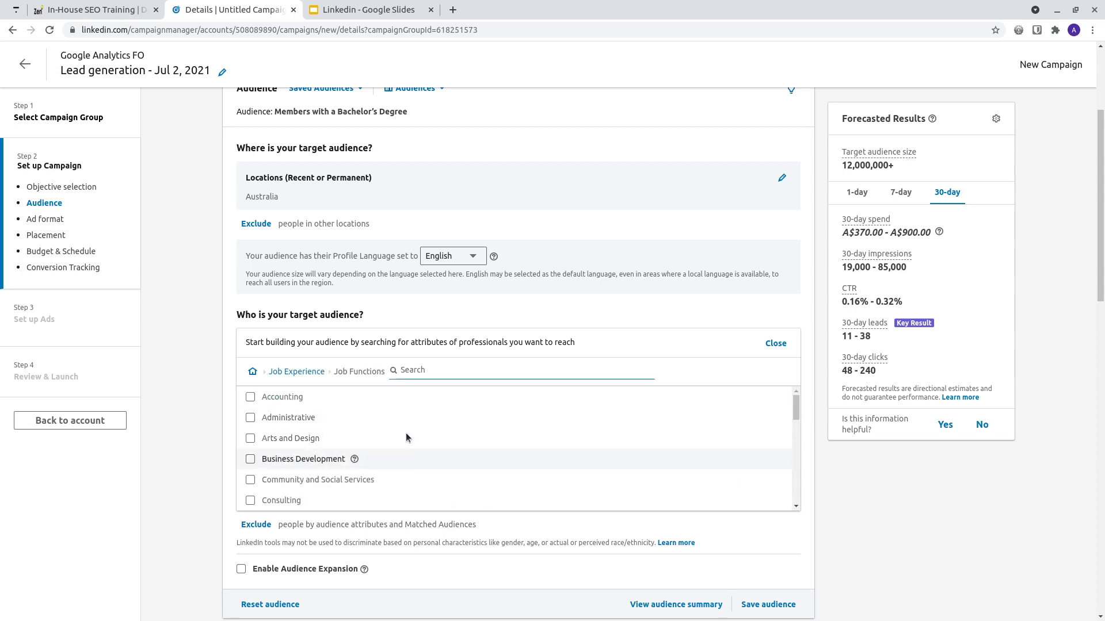
pyautogui.scroll(-6, 406, 433)
pyautogui.scroll(-1, 410, 458)
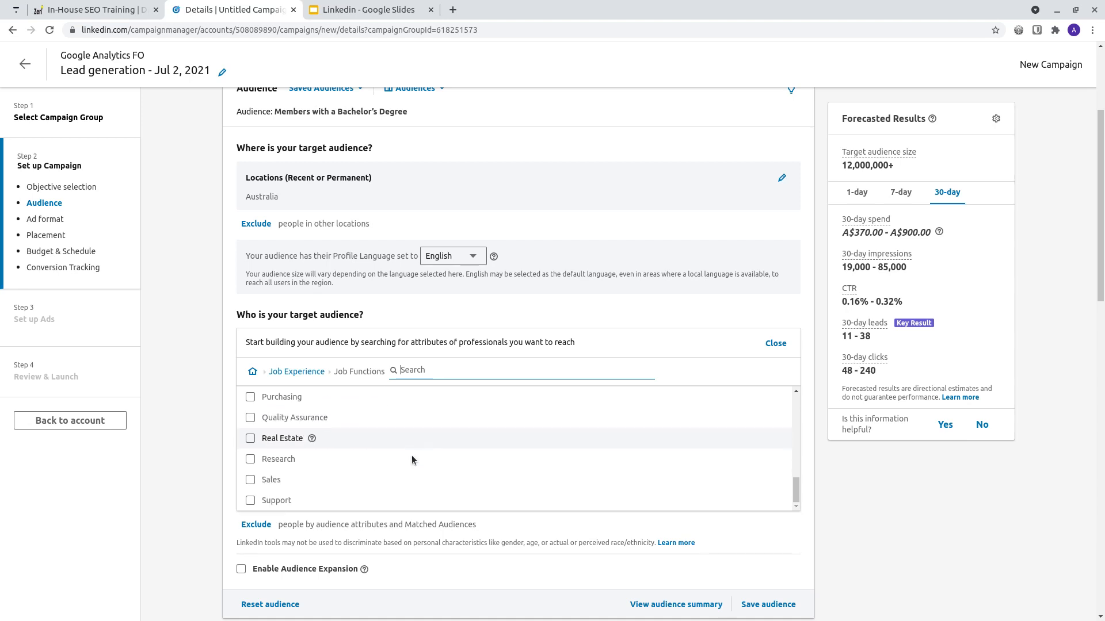
pyautogui.scroll(2, 410, 460)
pyautogui.scroll(5, 410, 461)
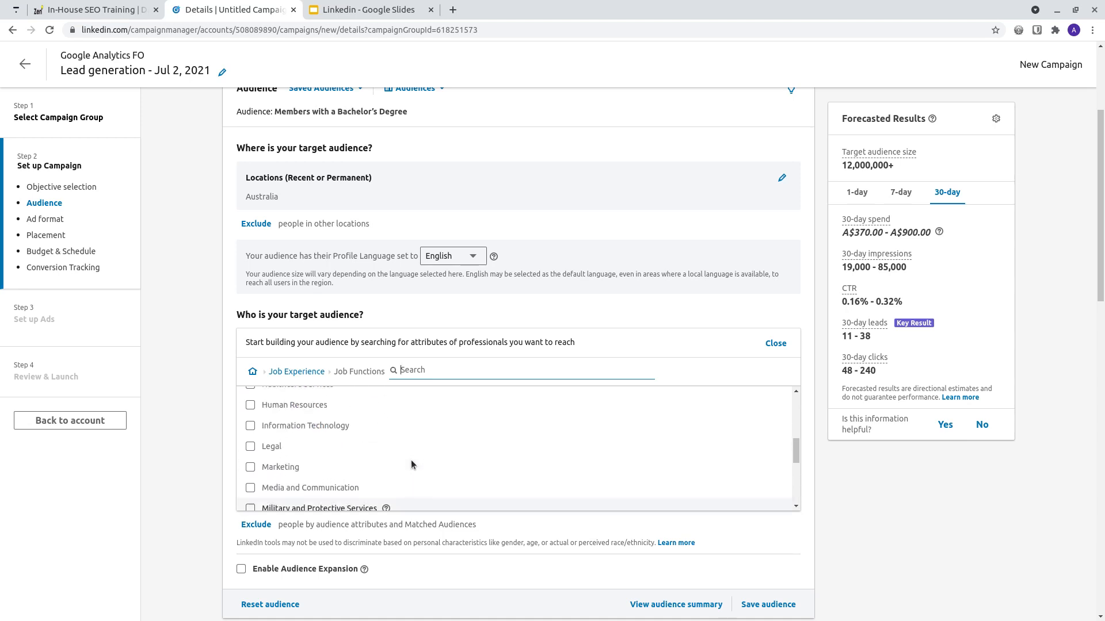
pyautogui.click(307, 373)
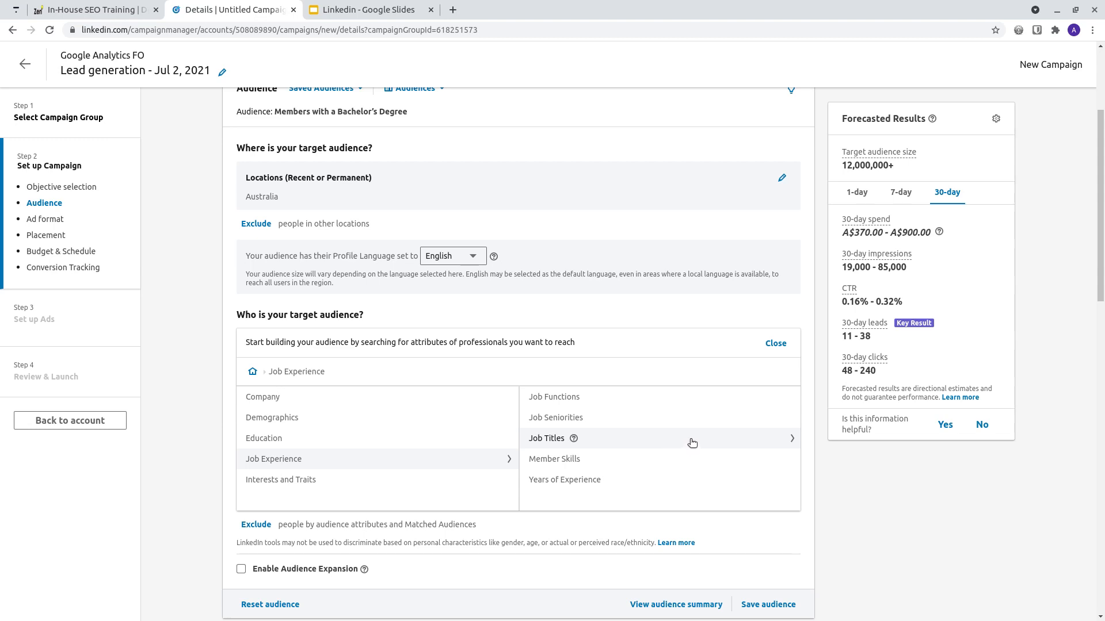
# Search the Job Titles attribute for "marketing" and include Marketing Specialist in the target audience.
pyautogui.click(692, 442)
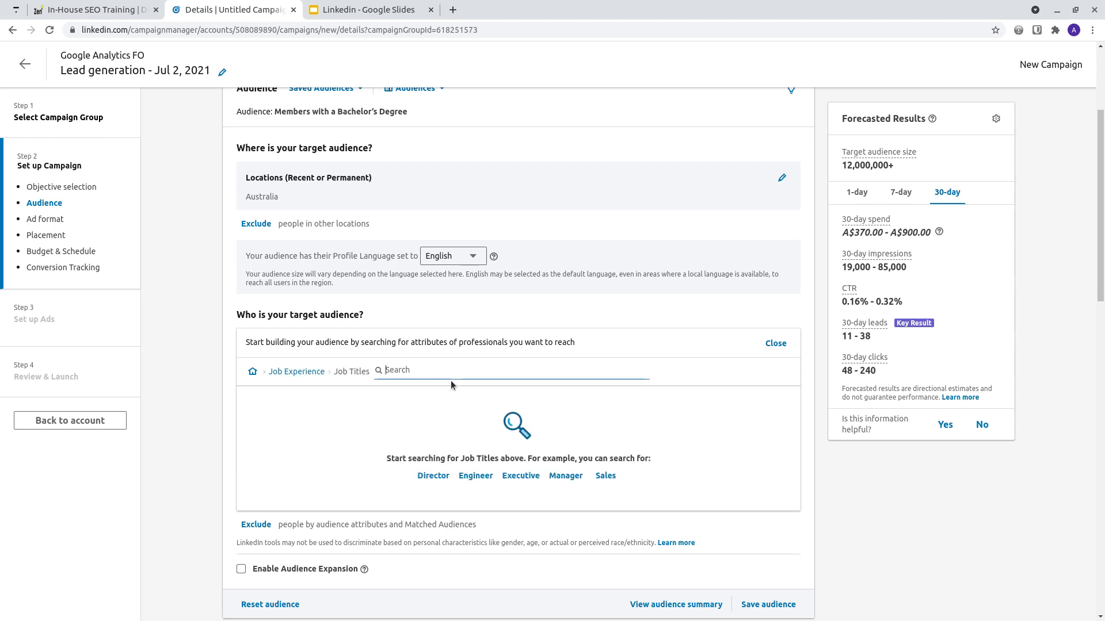
pyautogui.write('marketing')
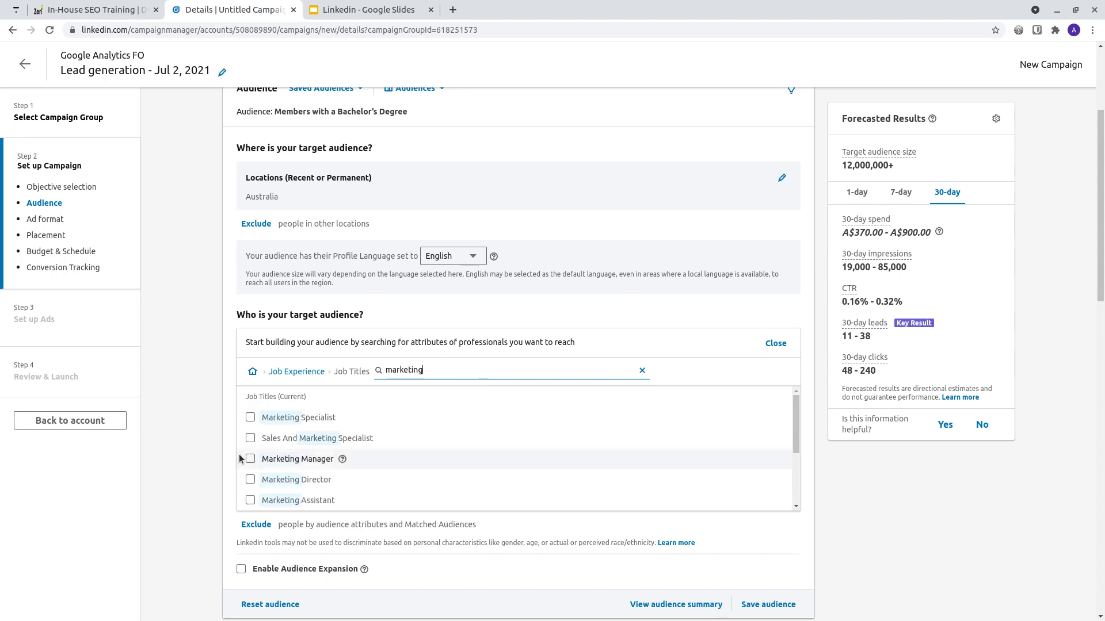
pyautogui.click(251, 418)
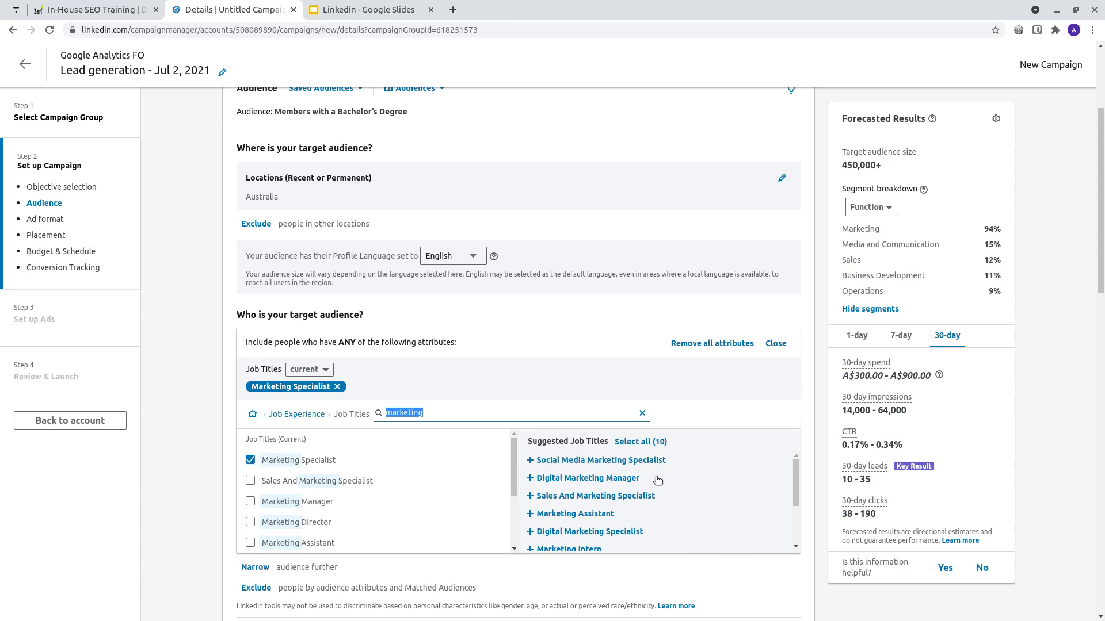
# Add the suggested job titles Social Media Marketing Specialist, Digital Marketing Manager, Sales And Marketing Specialist and Marketing Assistant.
pyautogui.scroll(-2, 662, 493)
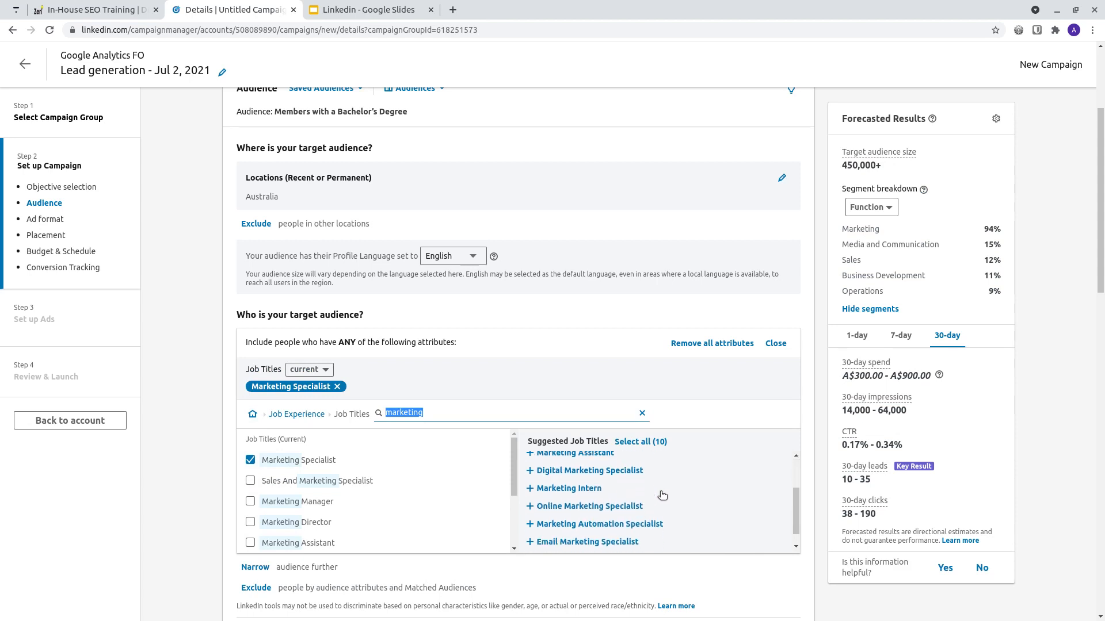
pyautogui.scroll(2, 668, 542)
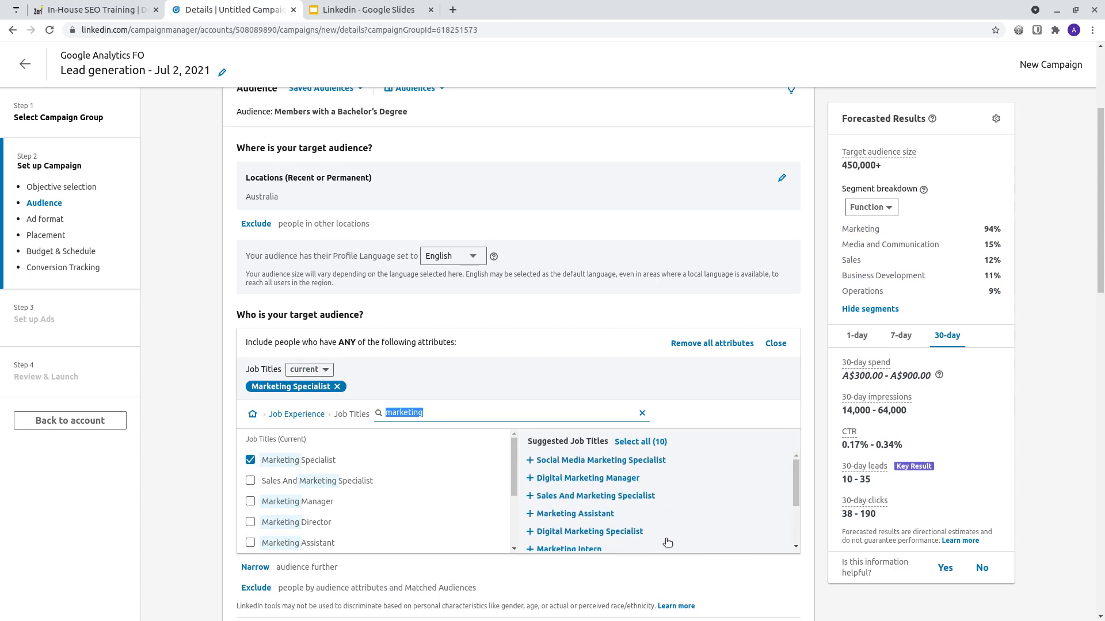
pyautogui.scroll(-2, 820, 546)
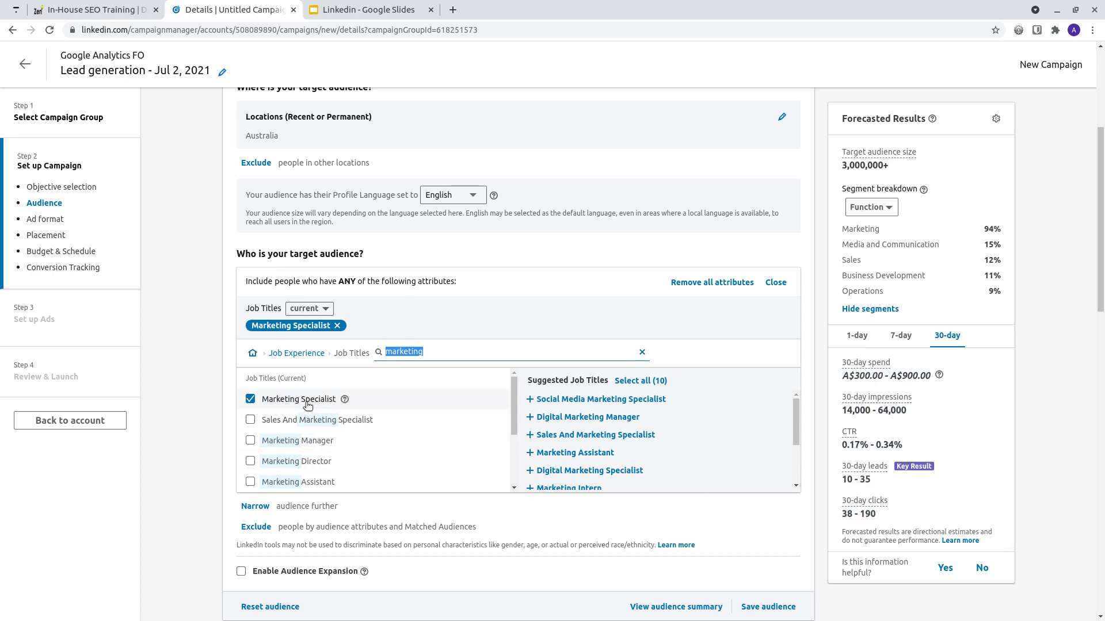
pyautogui.click(573, 402)
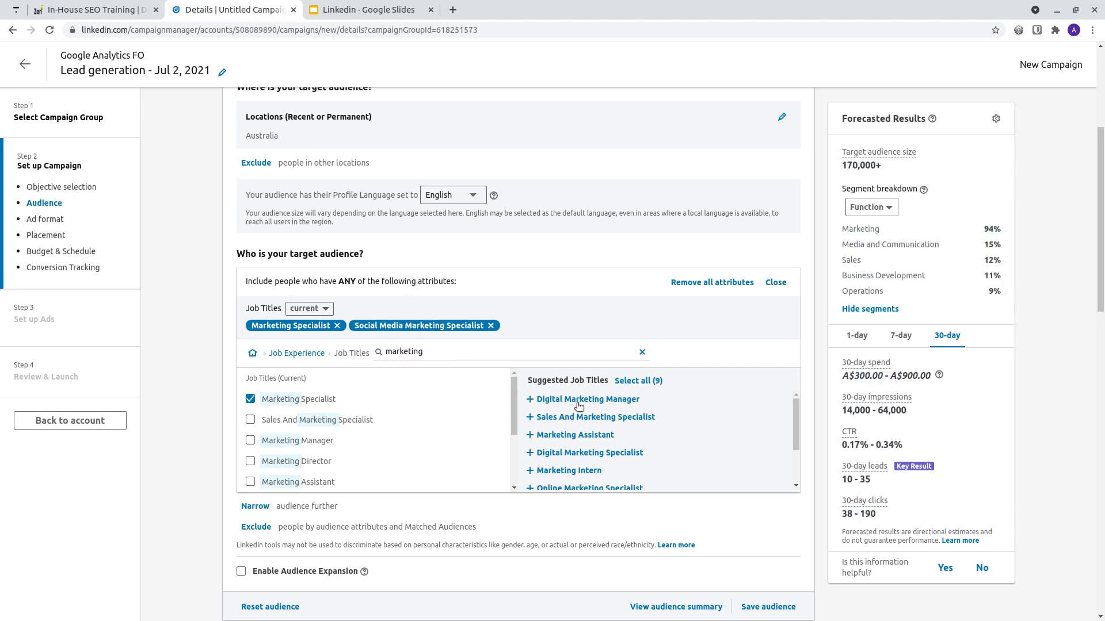
pyautogui.click(578, 405)
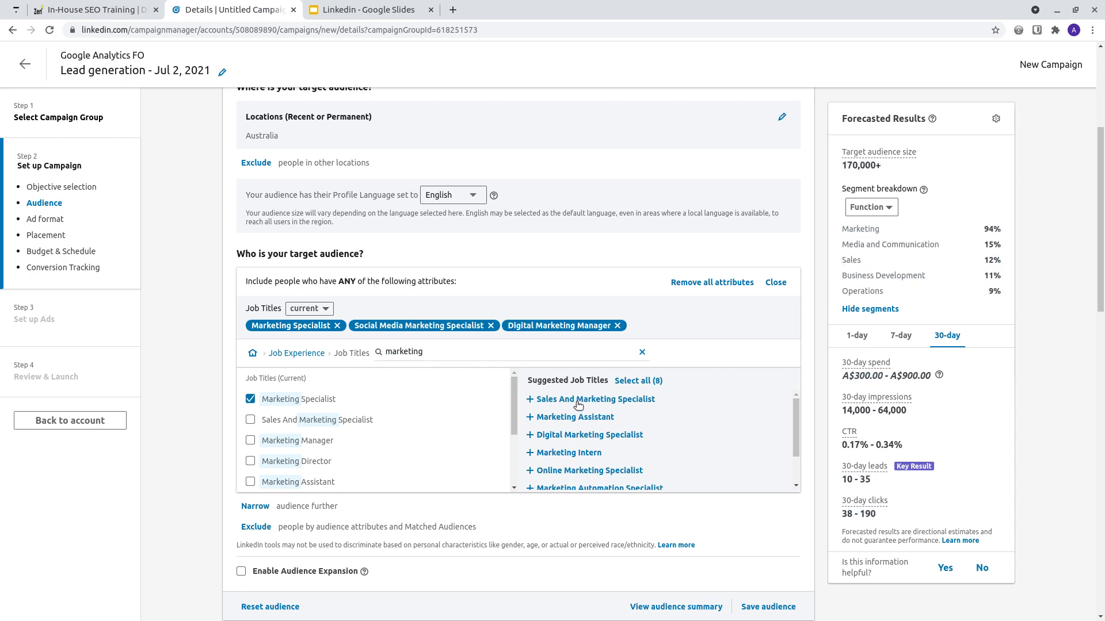
pyautogui.click(581, 401)
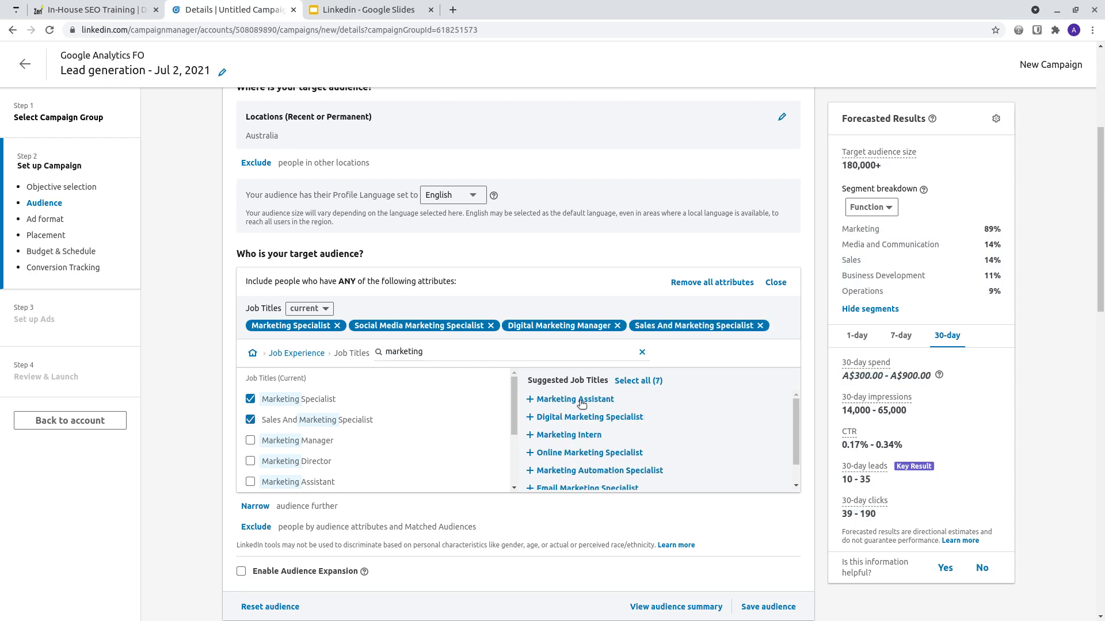
pyautogui.click(581, 404)
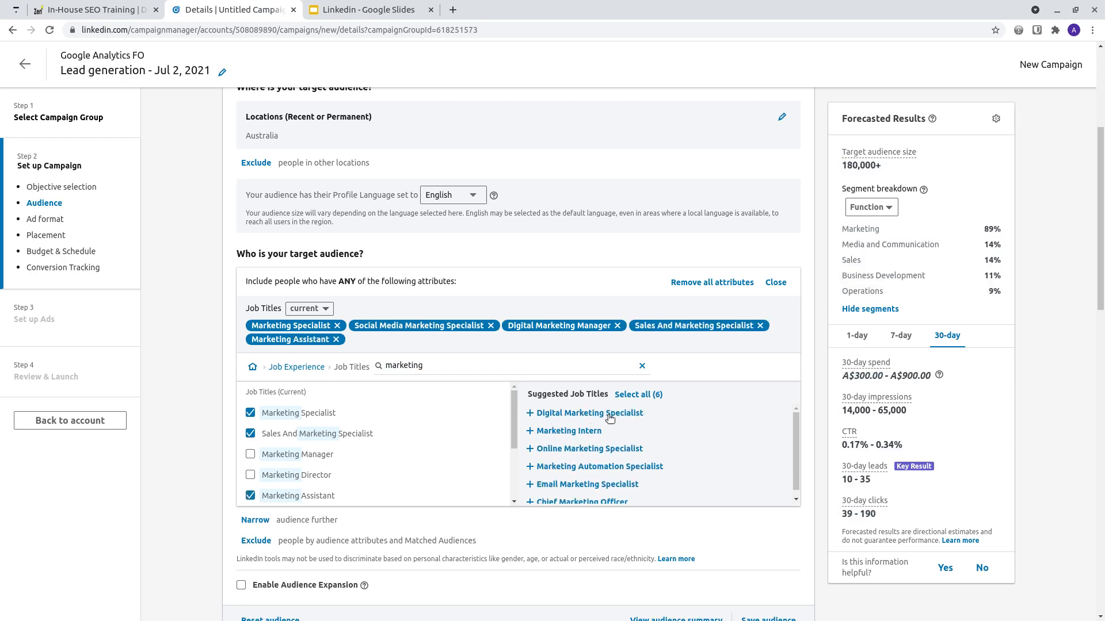
# Add the suggested job titles Digital Marketing Specialist, Marketing Intern, Online Marketing Specialist and Marketing Automation Specialist.
pyautogui.click(588, 414)
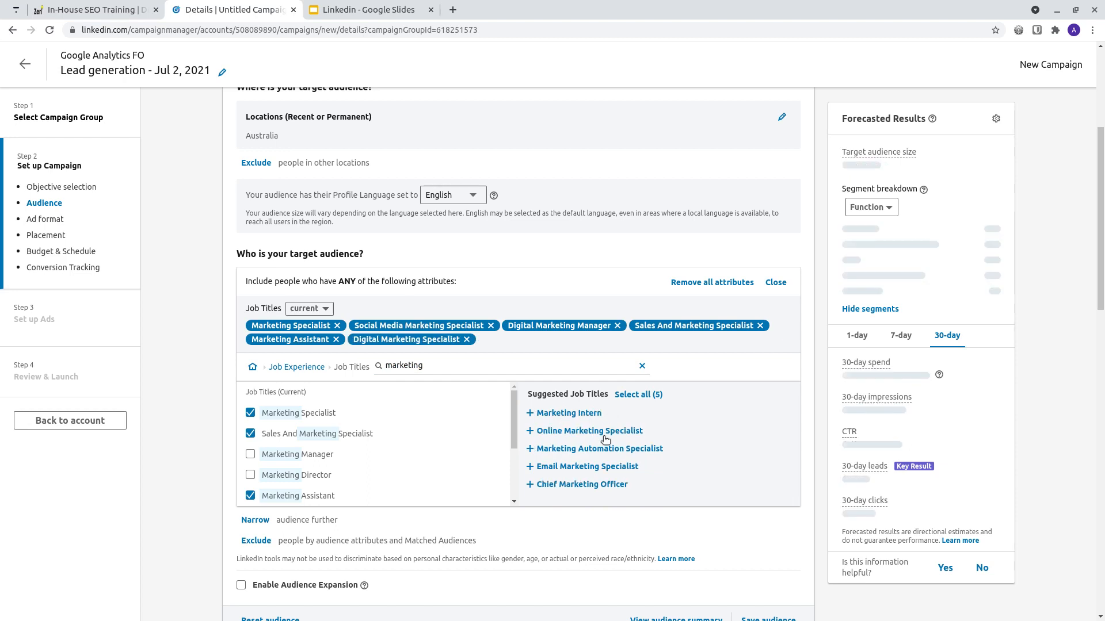
pyautogui.click(581, 414)
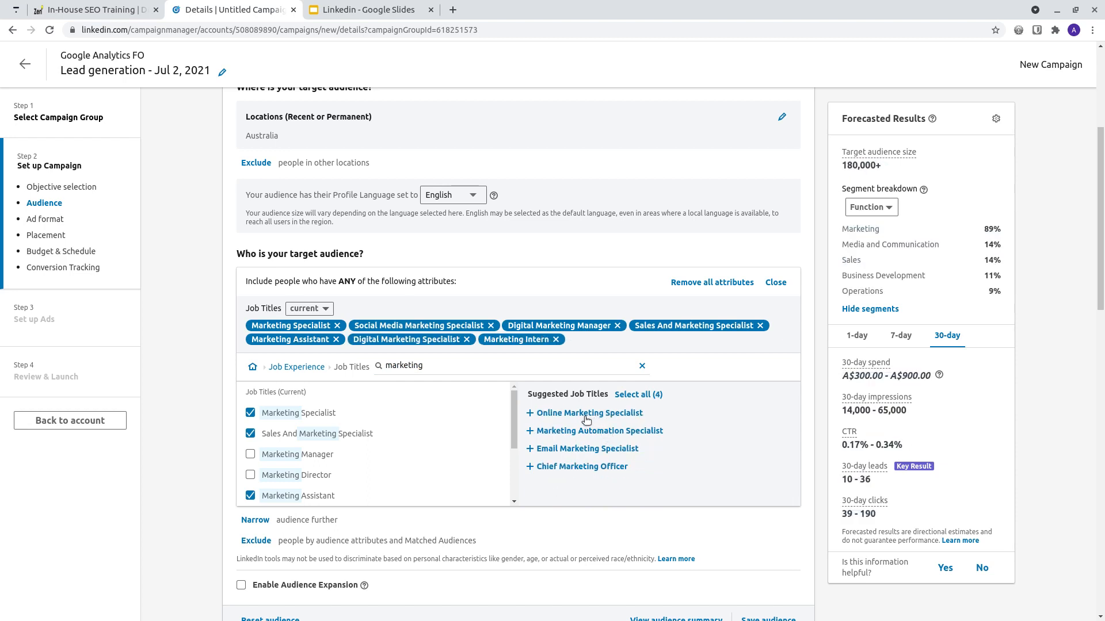
pyautogui.click(596, 414)
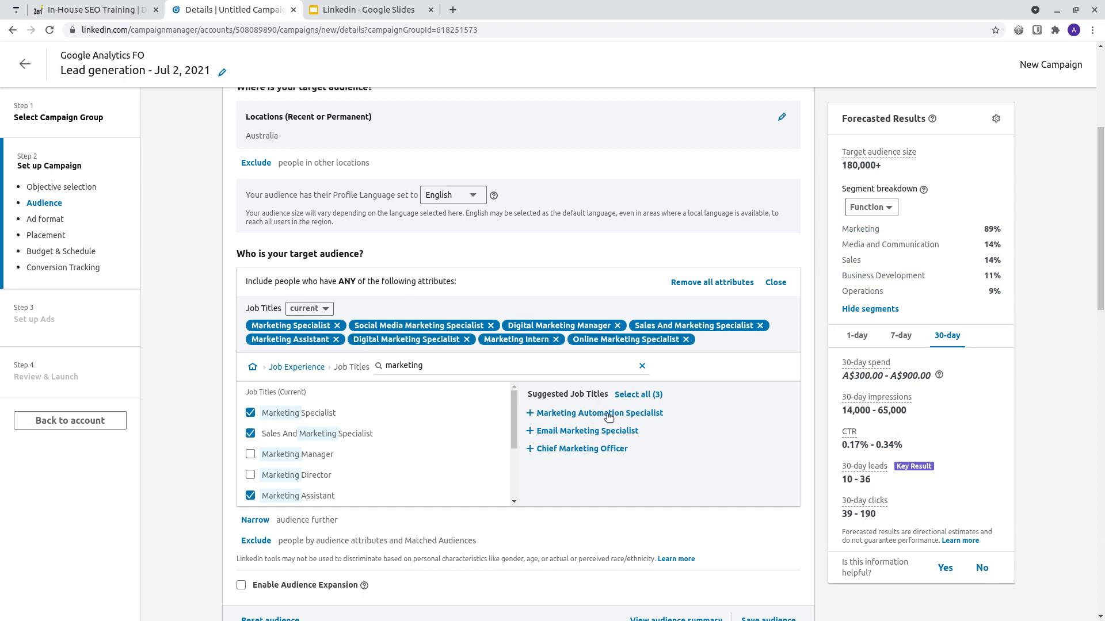
pyautogui.click(608, 417)
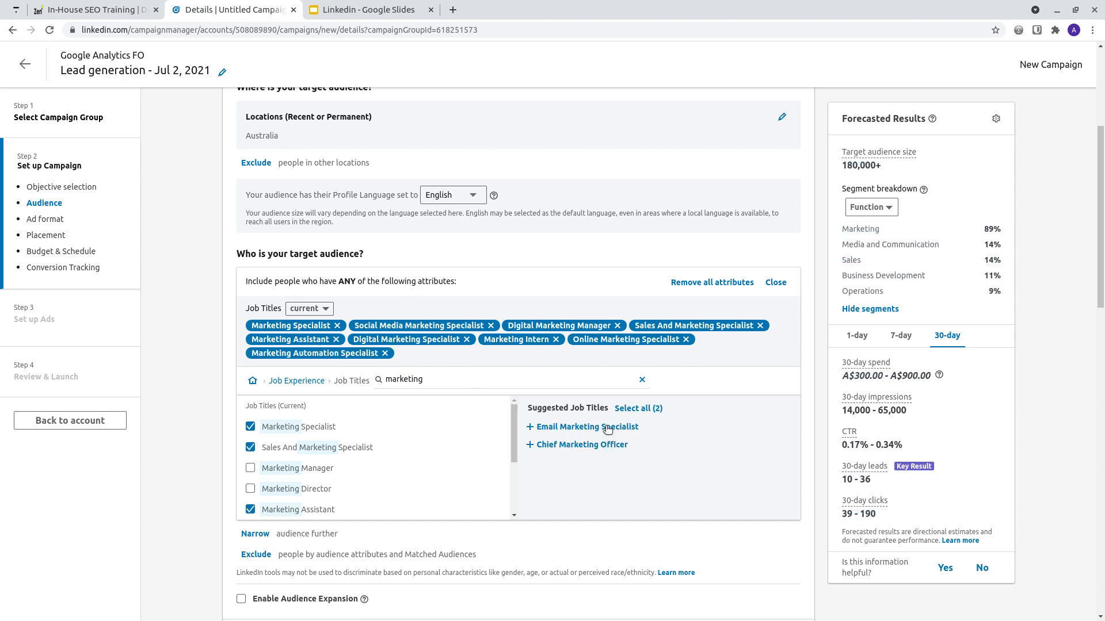
# Add the job titles Email Marketing Specialist, Marketing Manager, Senior Marketing Manager and Community Marketing Manager to the target audience.
pyautogui.click(608, 429)
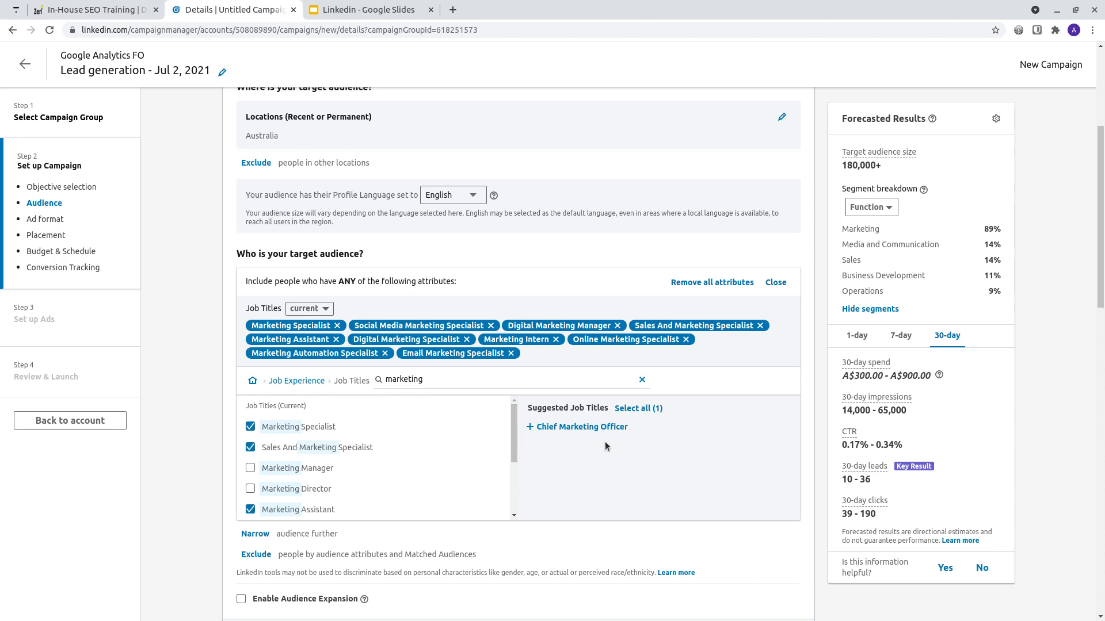
pyautogui.scroll(-1, 369, 477)
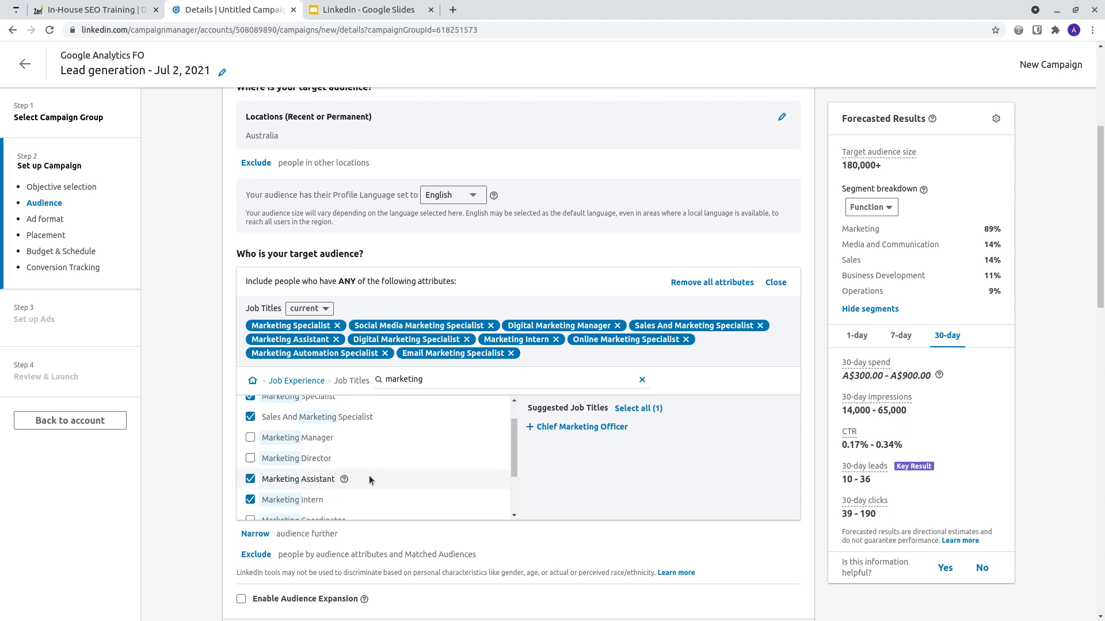
pyautogui.click(251, 438)
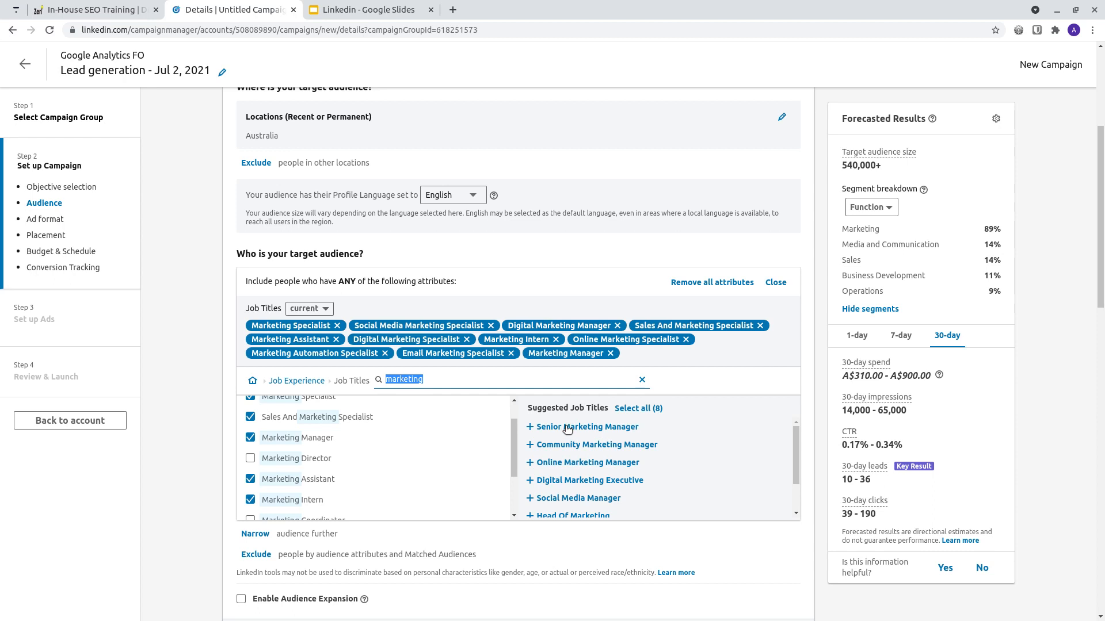
pyautogui.click(604, 430)
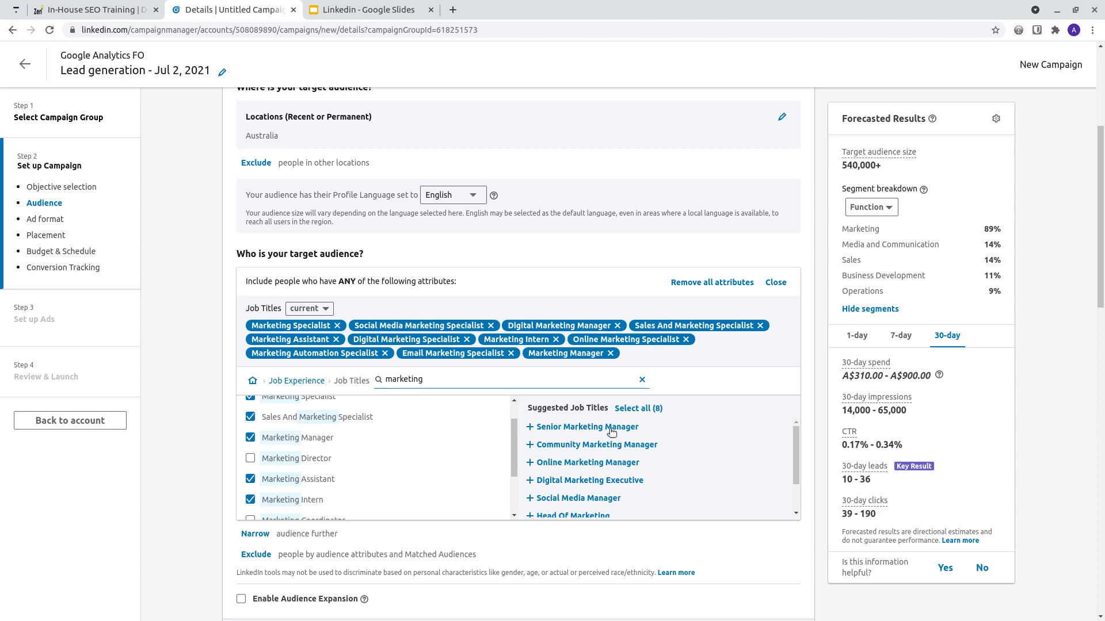
pyautogui.click(626, 427)
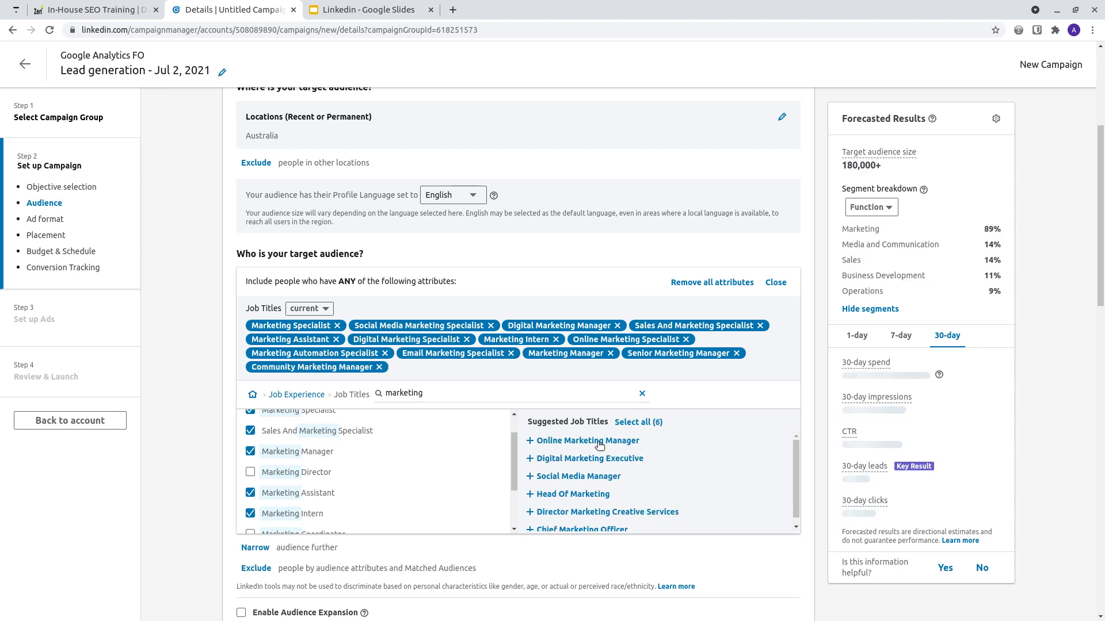
# Add the suggested job titles Online Marketing Manager, Digital Marketing Executive, Social Media Manager, Head Of Marketing and Director Marketing Creative Services.
pyautogui.click(598, 443)
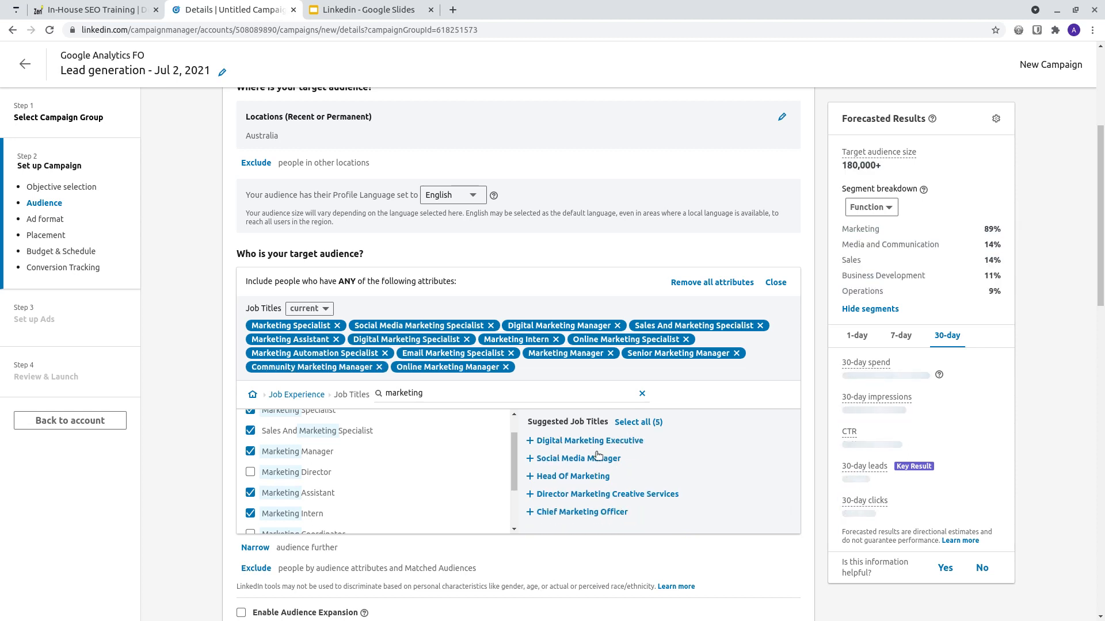
pyautogui.click(597, 442)
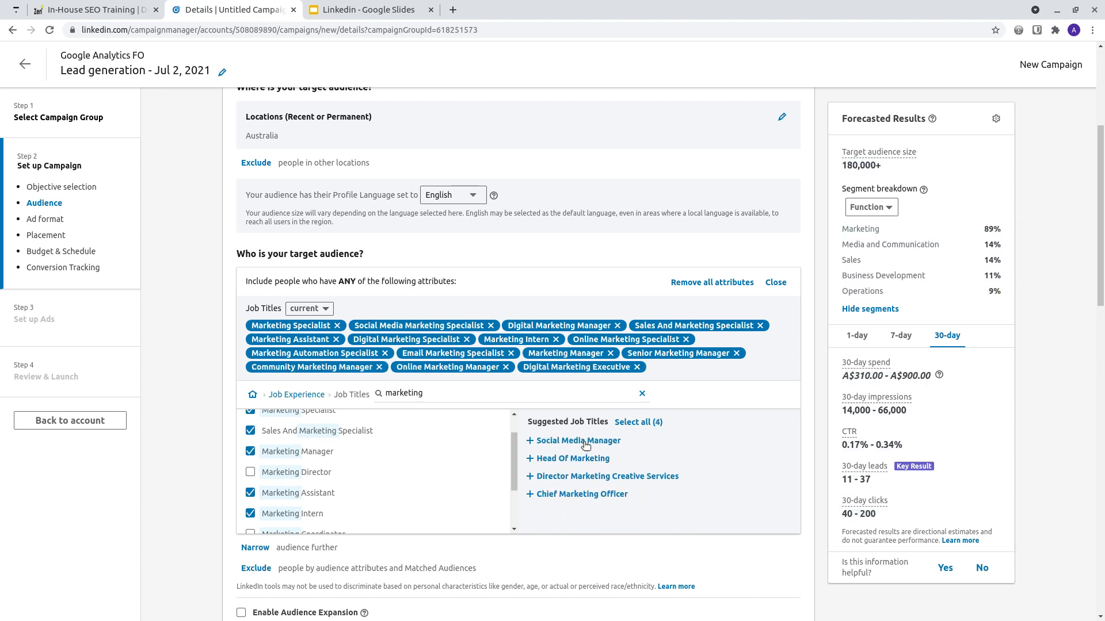
pyautogui.click(597, 443)
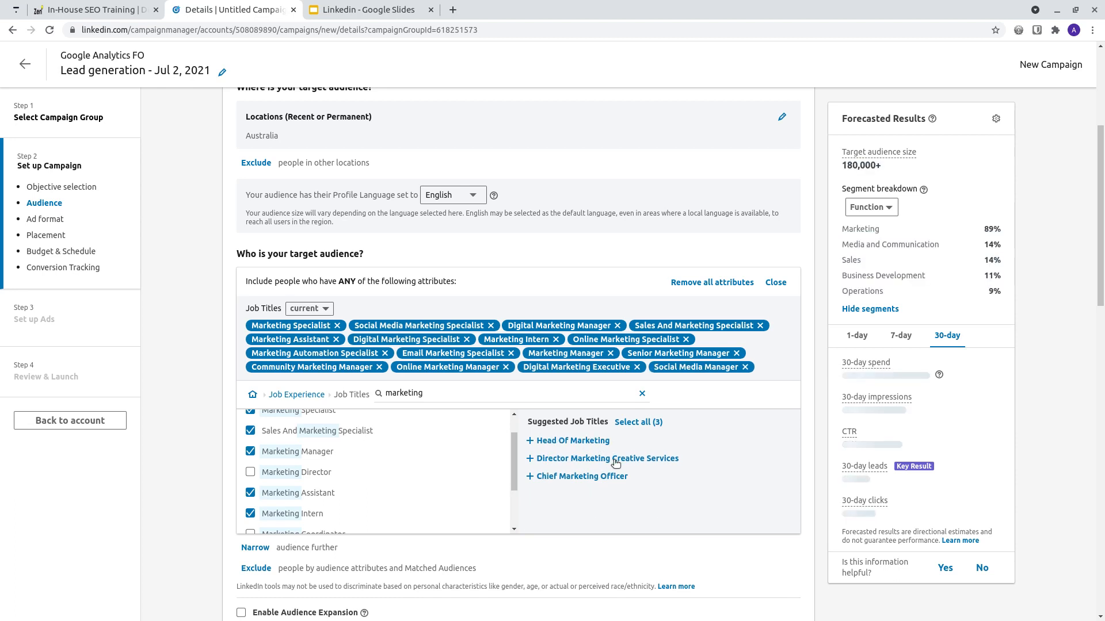
pyautogui.click(588, 442)
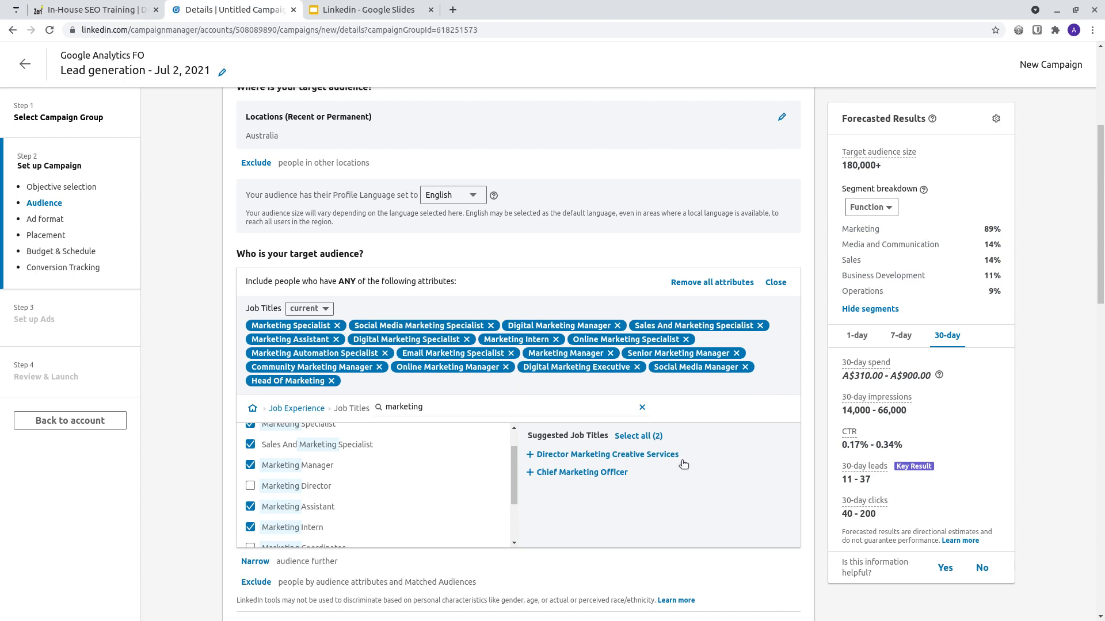
pyautogui.click(659, 457)
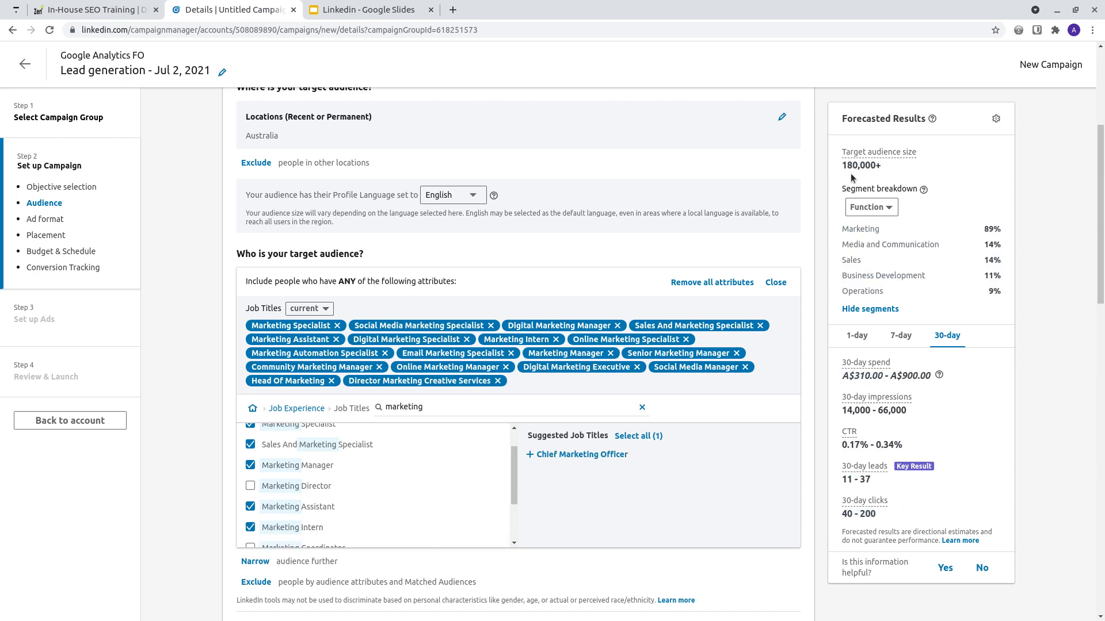
# Exclude and re-include Marketing Manager, Sales And Marketing Specialist and Marketing Specialist to compare the target audience size.
pyautogui.moveTo(840, 166); pyautogui.dragTo(886, 172)
pyautogui.click(251, 466)
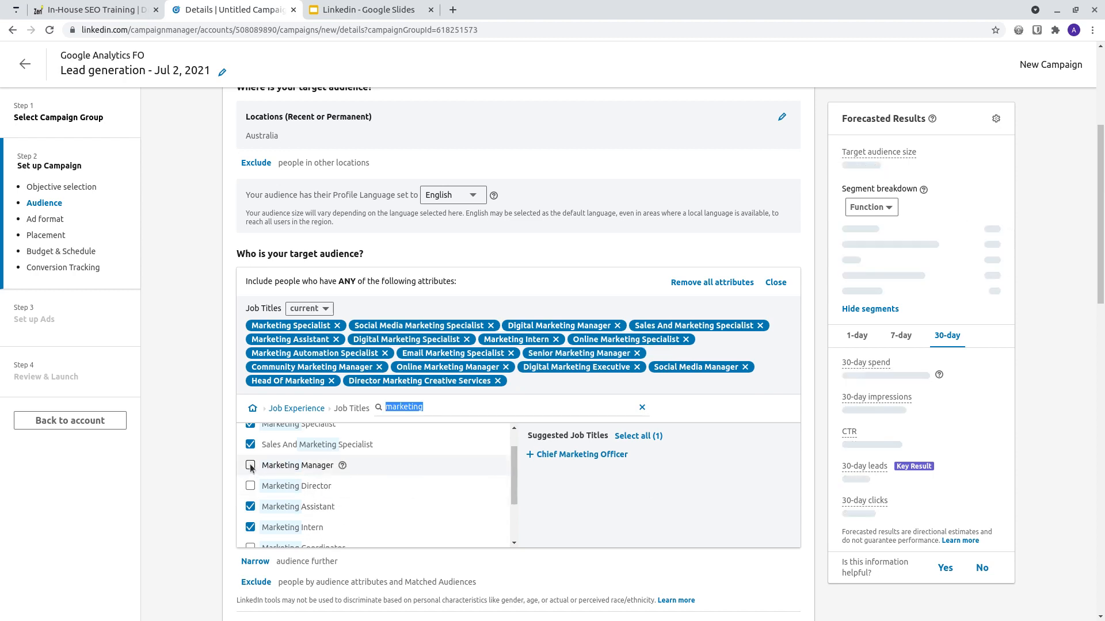
pyautogui.click(250, 444)
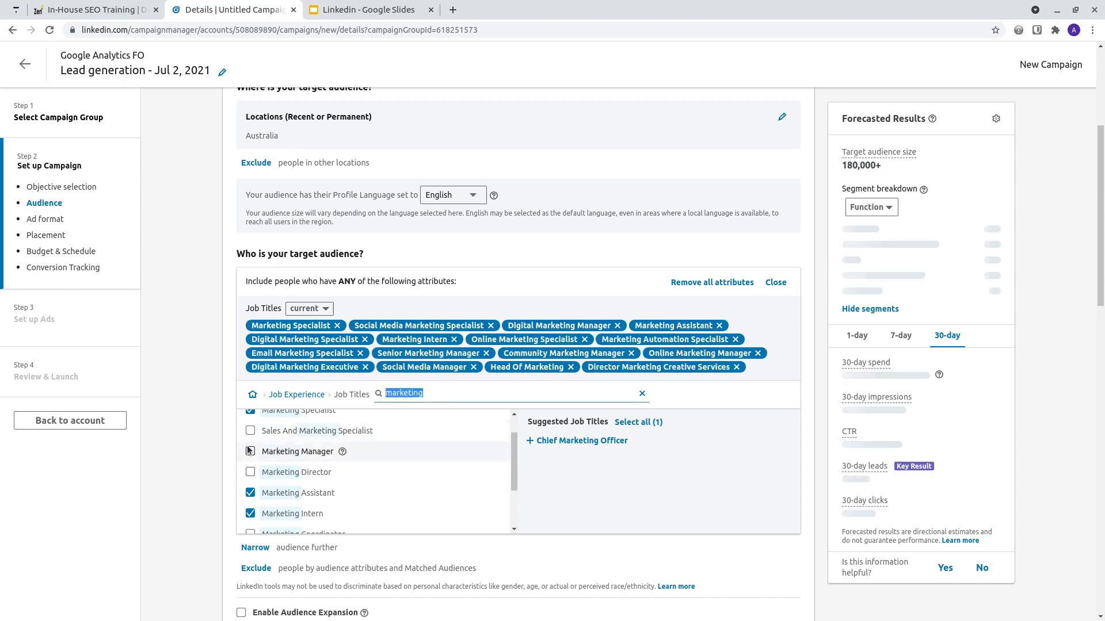
pyautogui.click(251, 453)
pyautogui.click(250, 445)
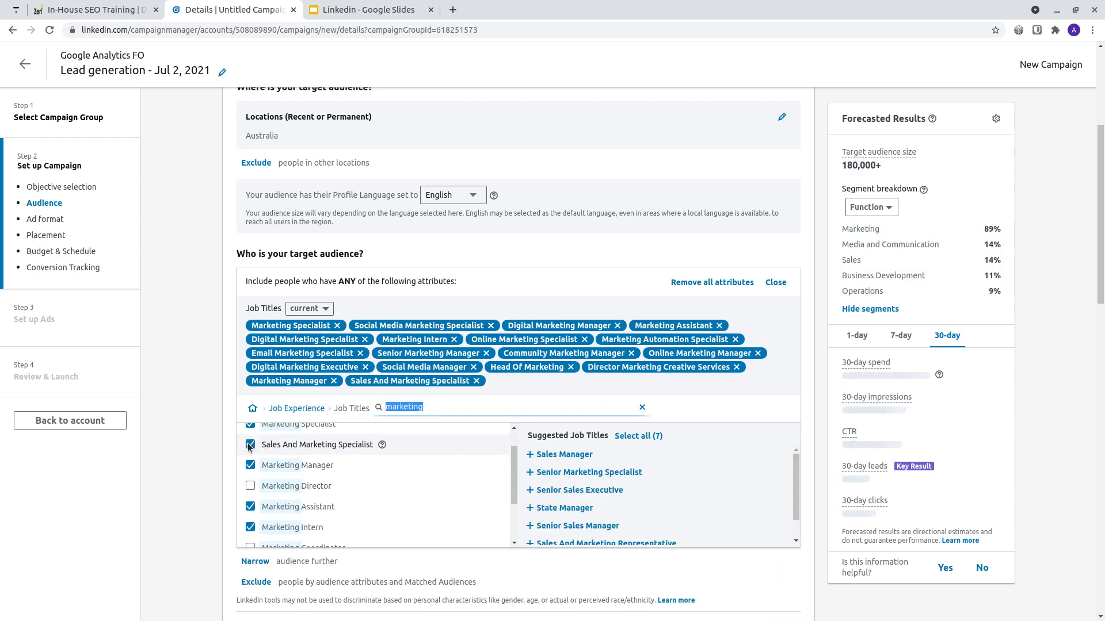
pyautogui.click(251, 455)
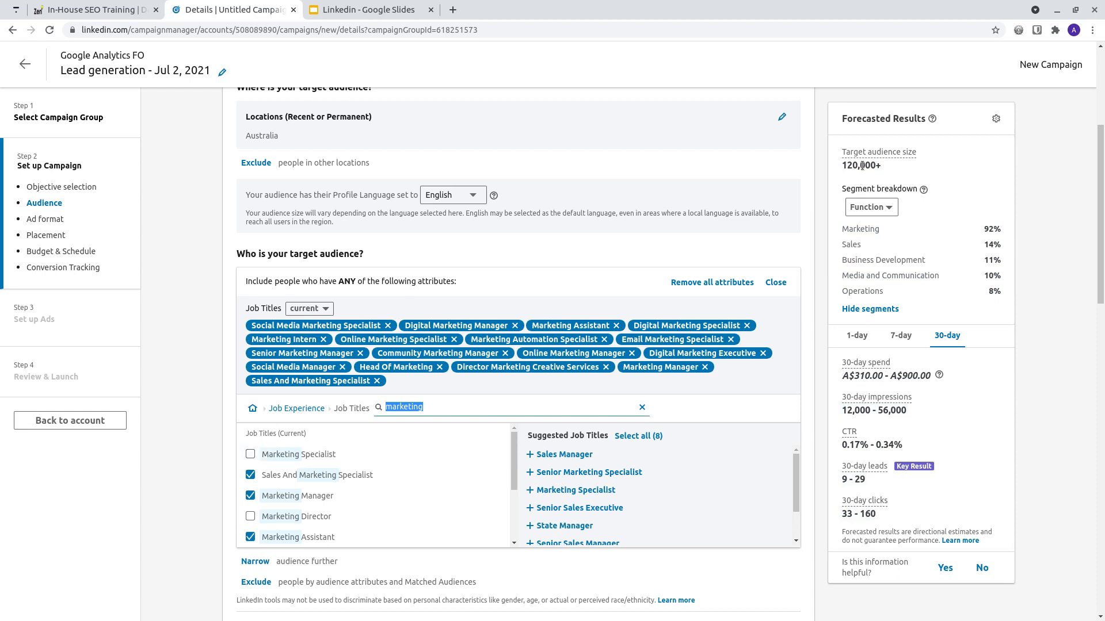
pyautogui.click(250, 455)
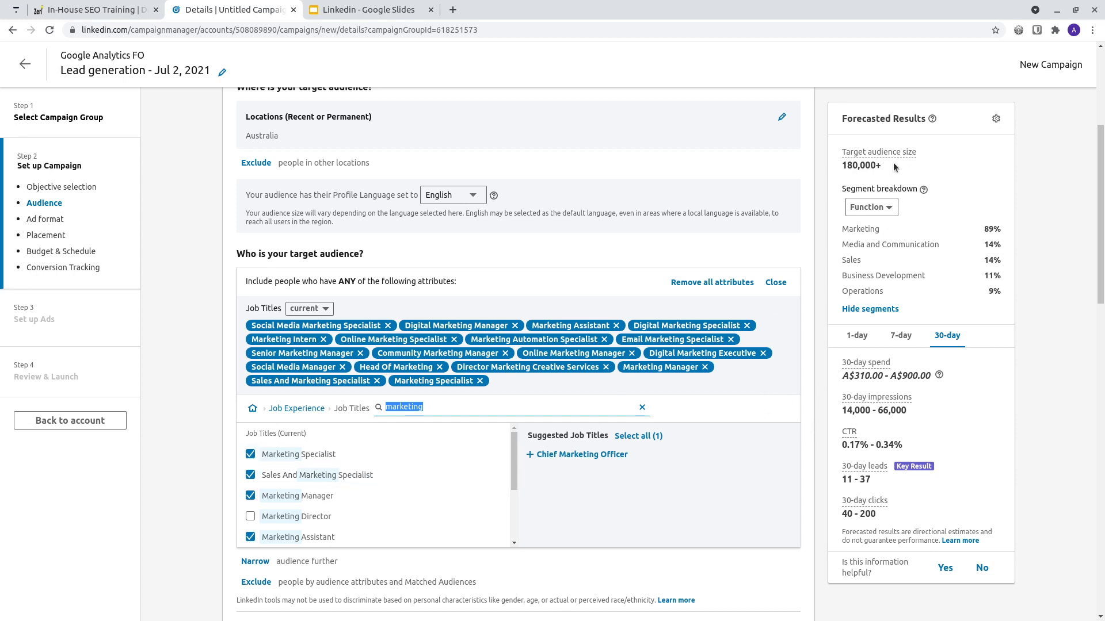
# Search the Member Skills attribute under Job Experience for "seo".
pyautogui.scroll(-2, 241, 426)
pyautogui.scroll(-2, 425, 384)
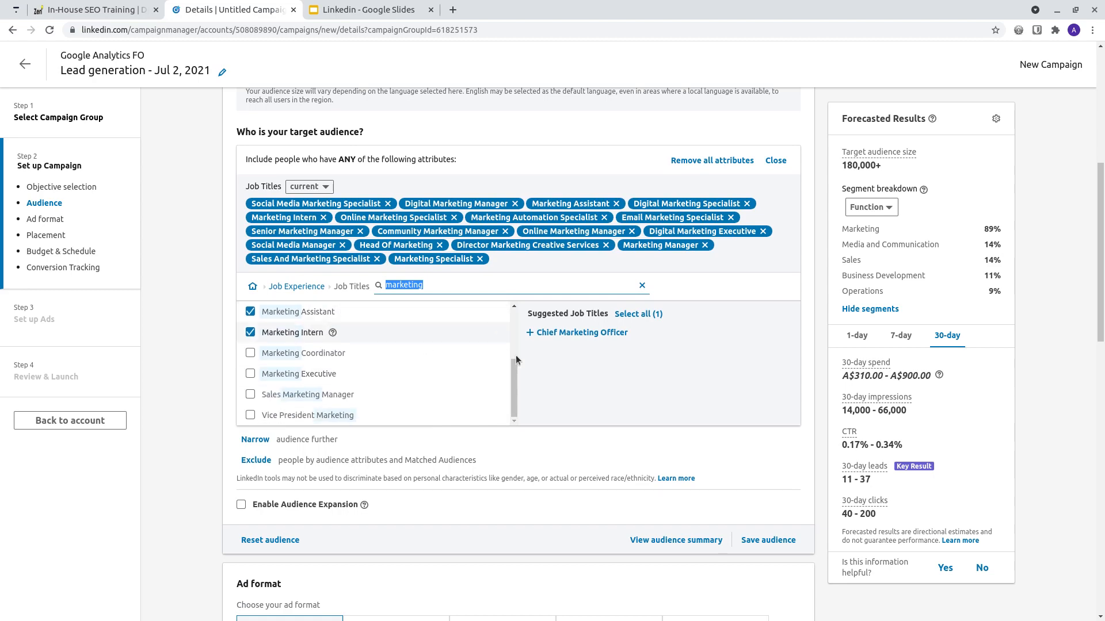
pyautogui.scroll(1, 439, 388)
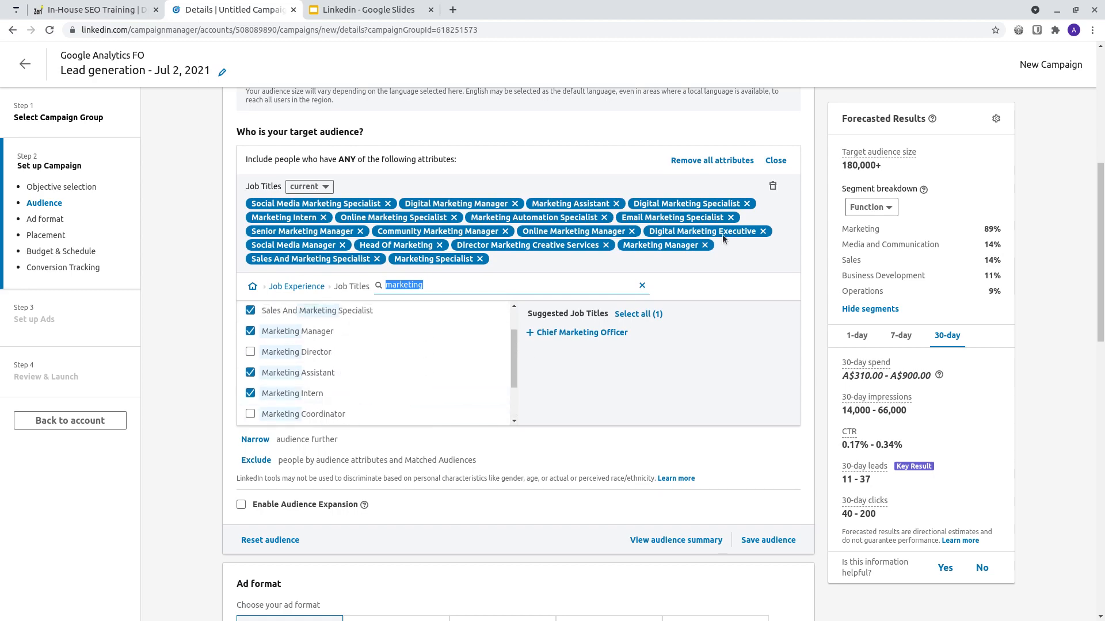
pyautogui.scroll(1, 388, 394)
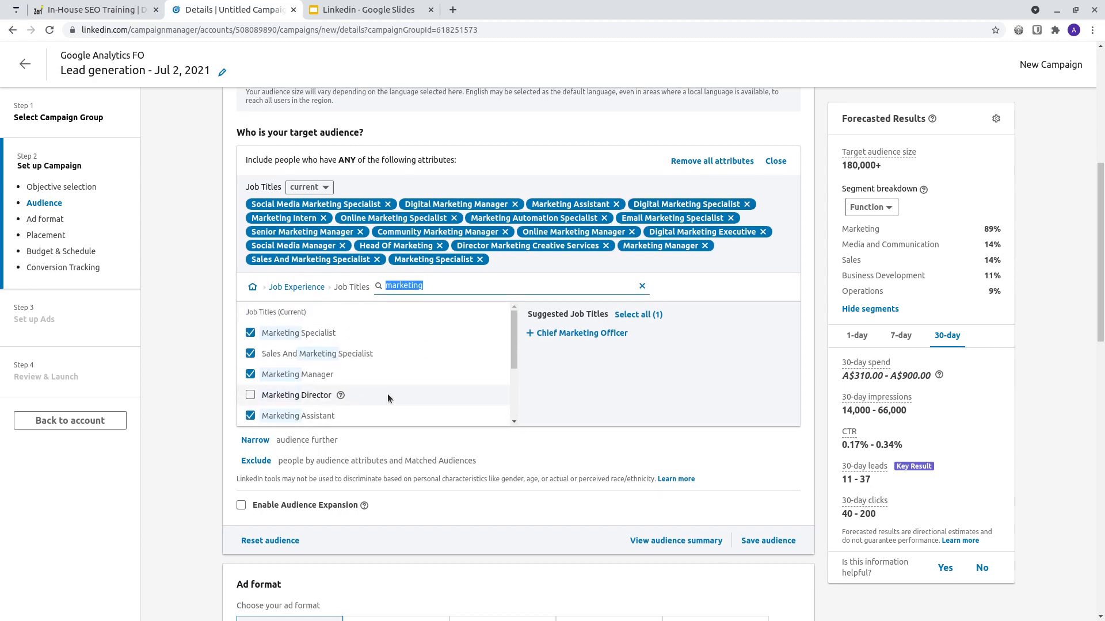
pyautogui.scroll(1, 388, 393)
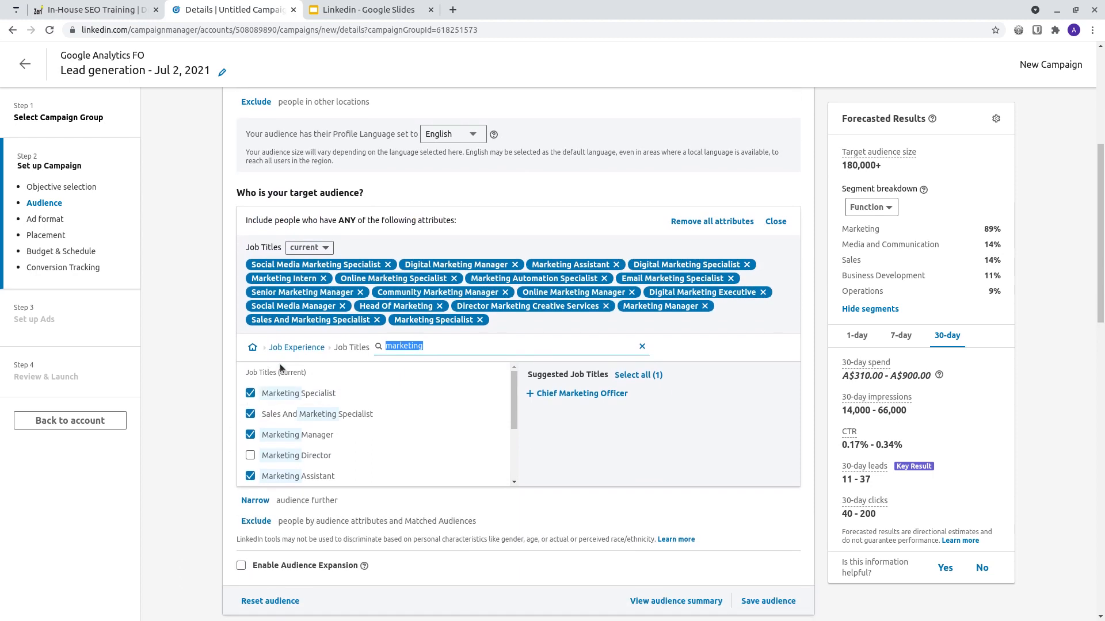
pyautogui.click(252, 347)
pyautogui.click(556, 435)
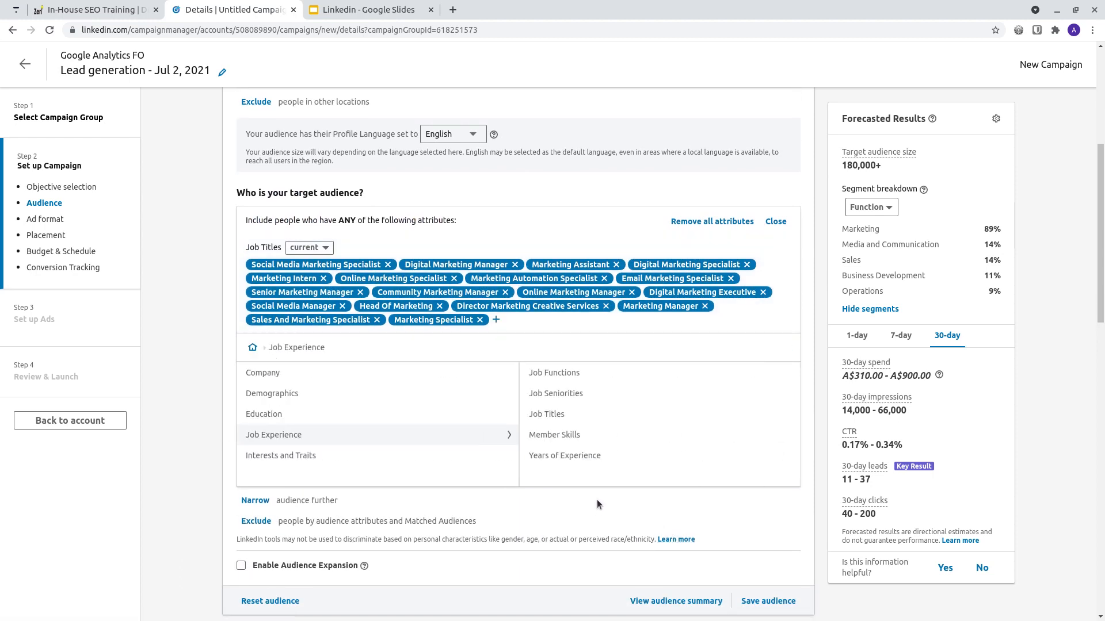
pyautogui.click(561, 435)
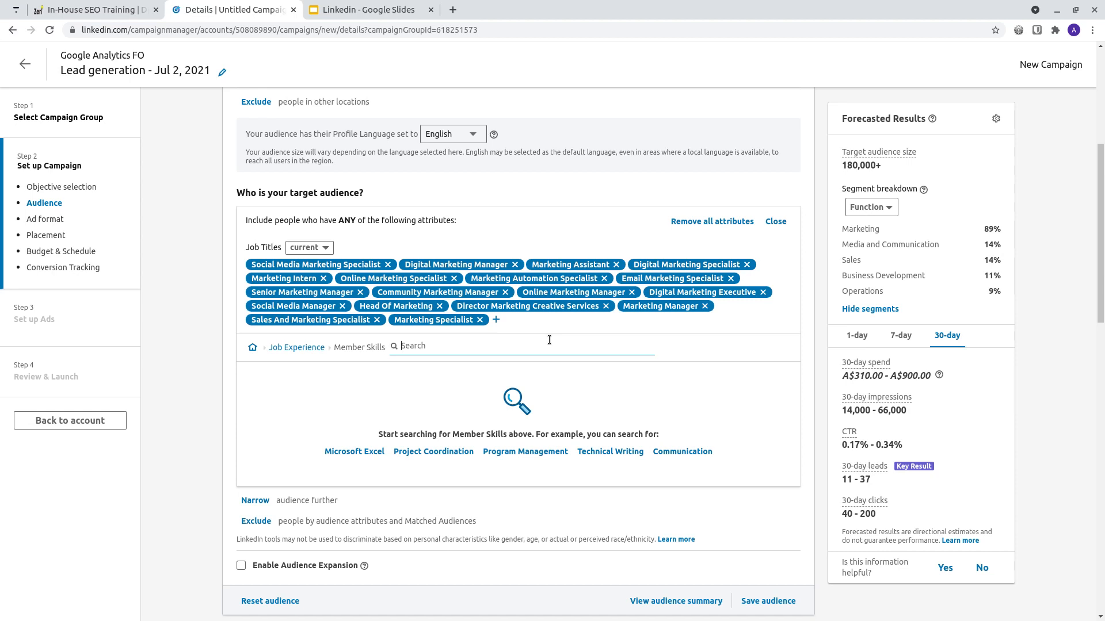
pyautogui.write('se')
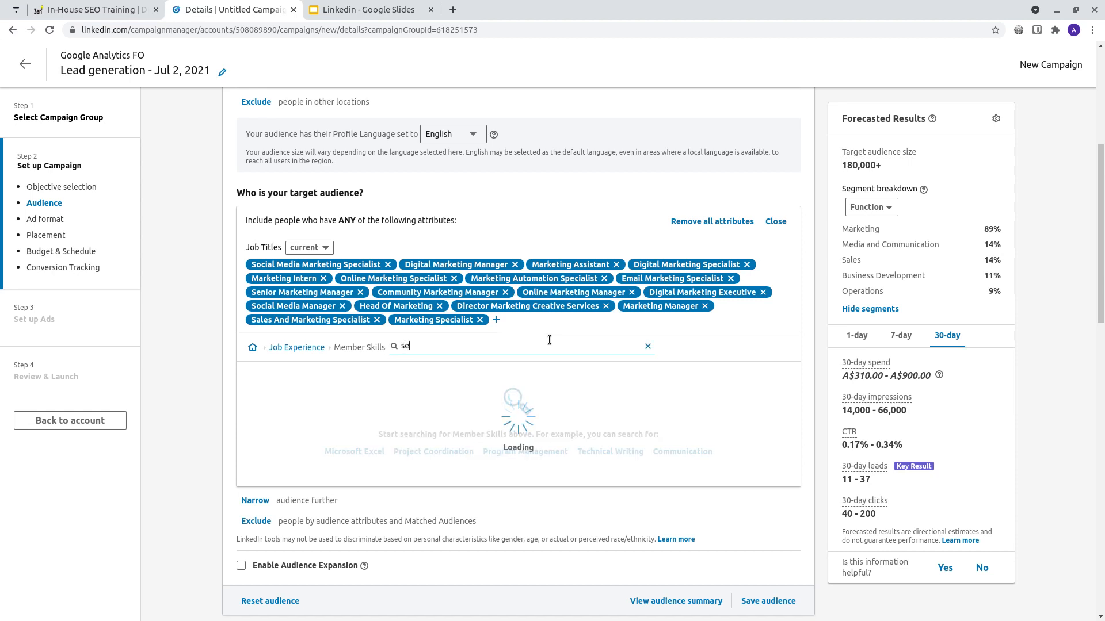
pyautogui.write('o')
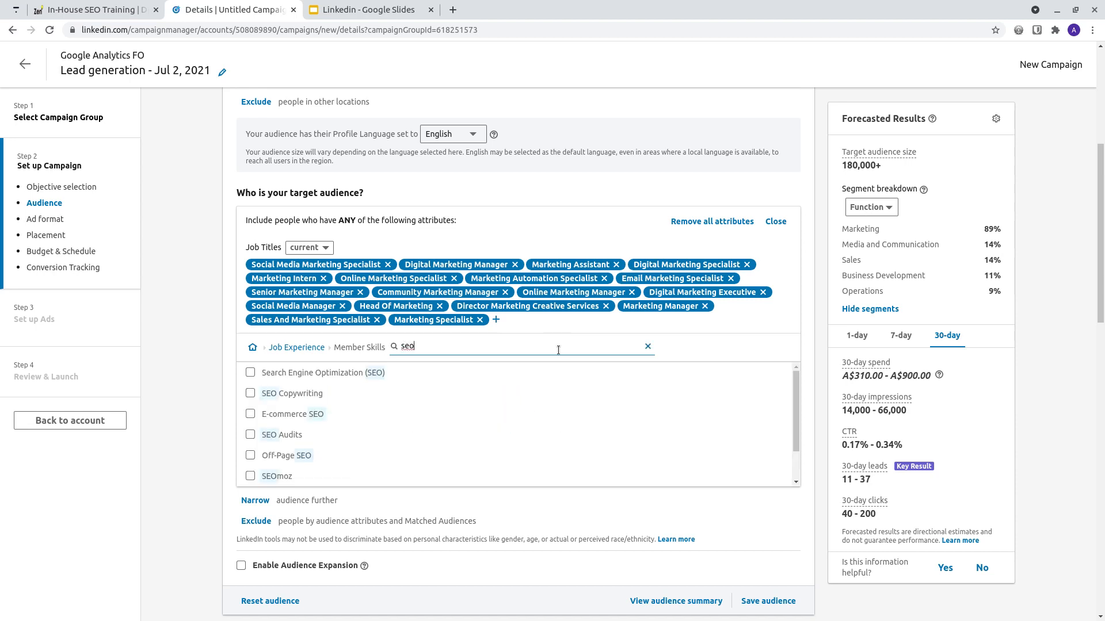
# Include the member skills SEO Audits, SEO Copywriting, Search Engine Optimization (SEO), Copywriting and Mobile Marketing in the target audience.
pyautogui.click(251, 435)
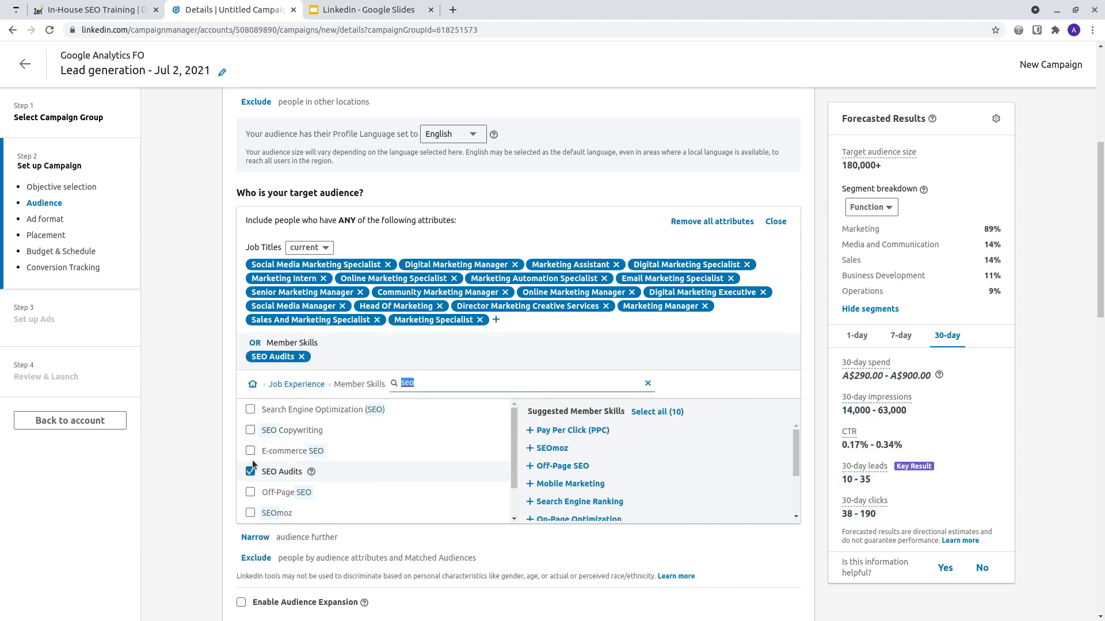
pyautogui.click(251, 433)
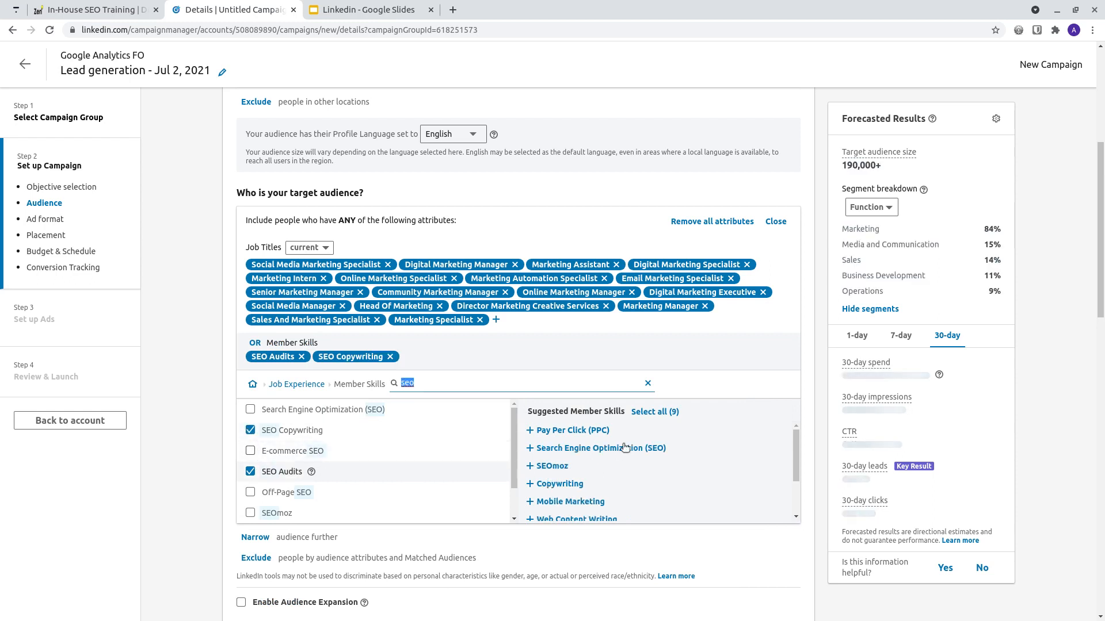
pyautogui.click(576, 450)
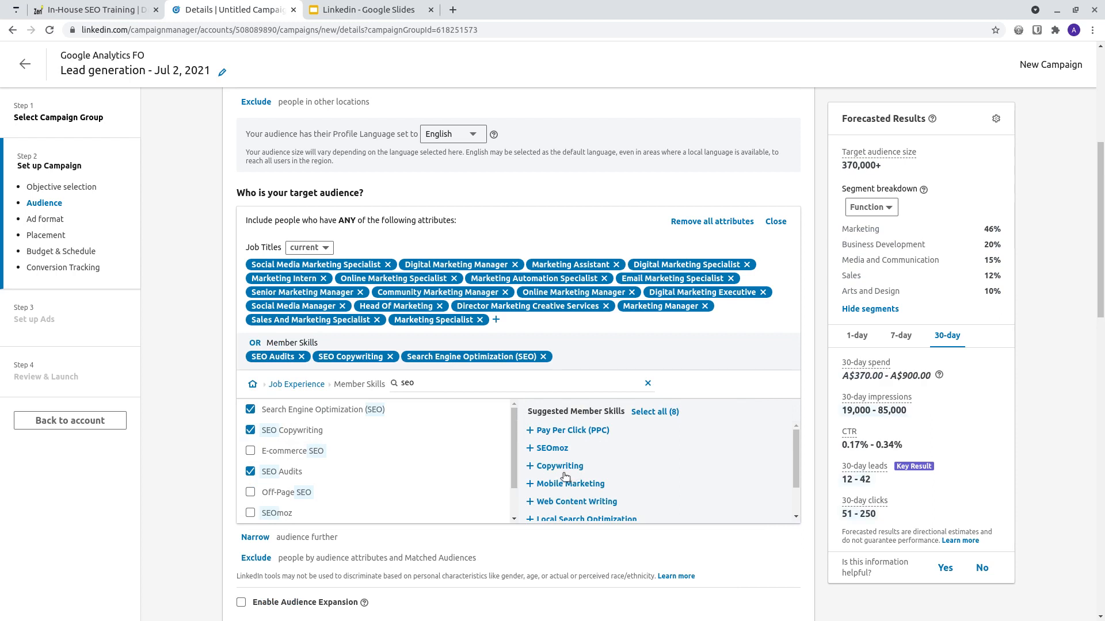
pyautogui.click(567, 467)
pyautogui.click(578, 466)
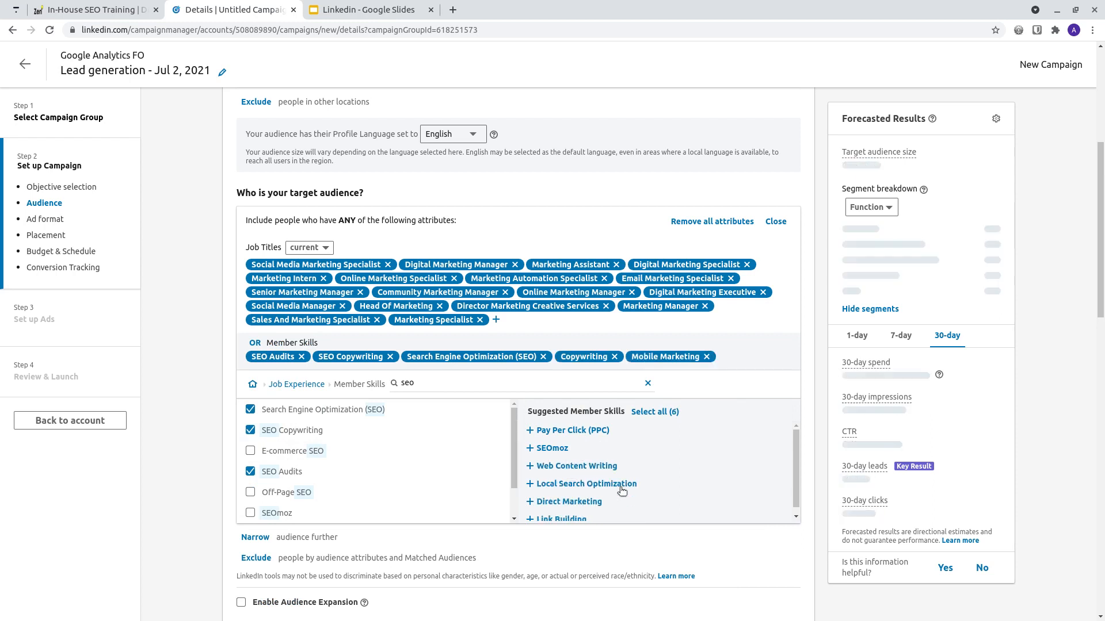
# Add the suggested member skills Web Content Writing, Local Search Optimization, Link Building, Direct Marketing and Pay Per Click (PPC), and check the target audience size.
pyautogui.click(589, 467)
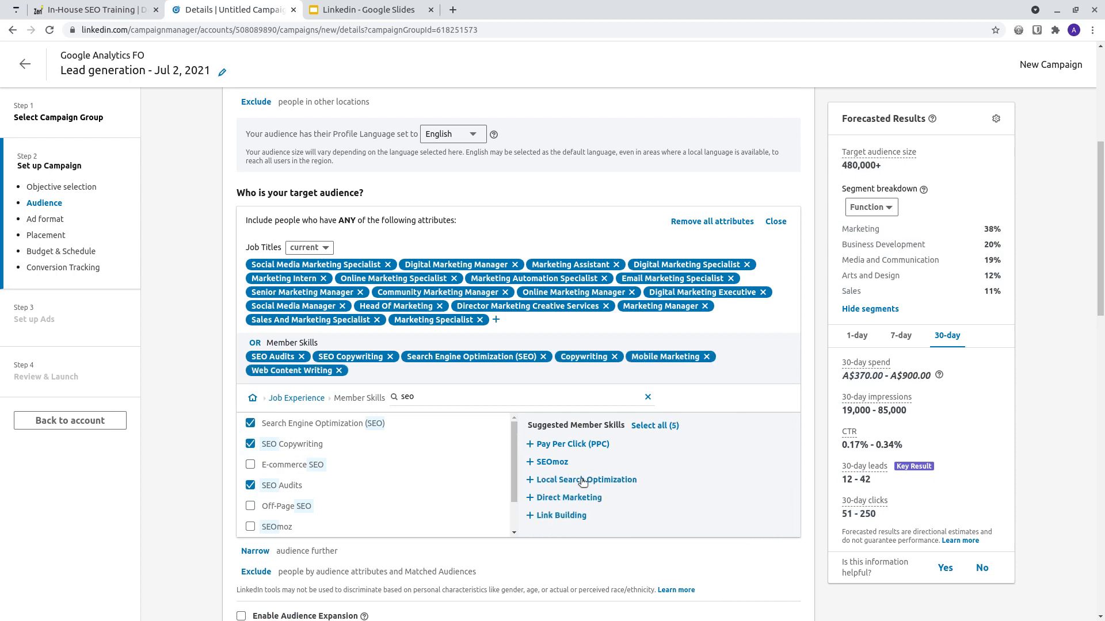
pyautogui.click(583, 481)
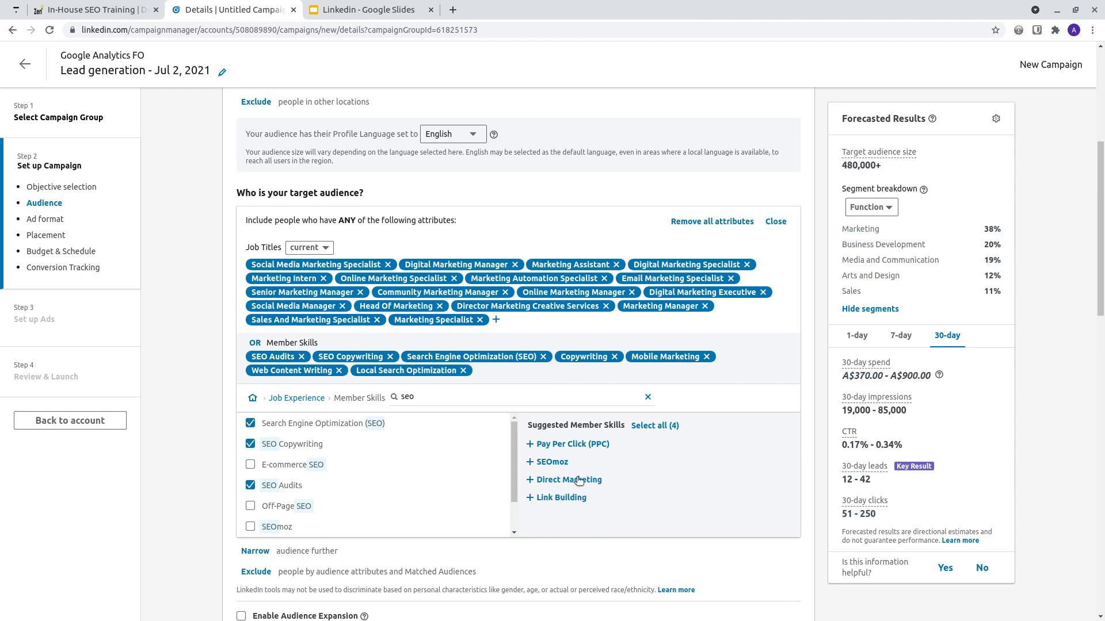
pyautogui.click(578, 499)
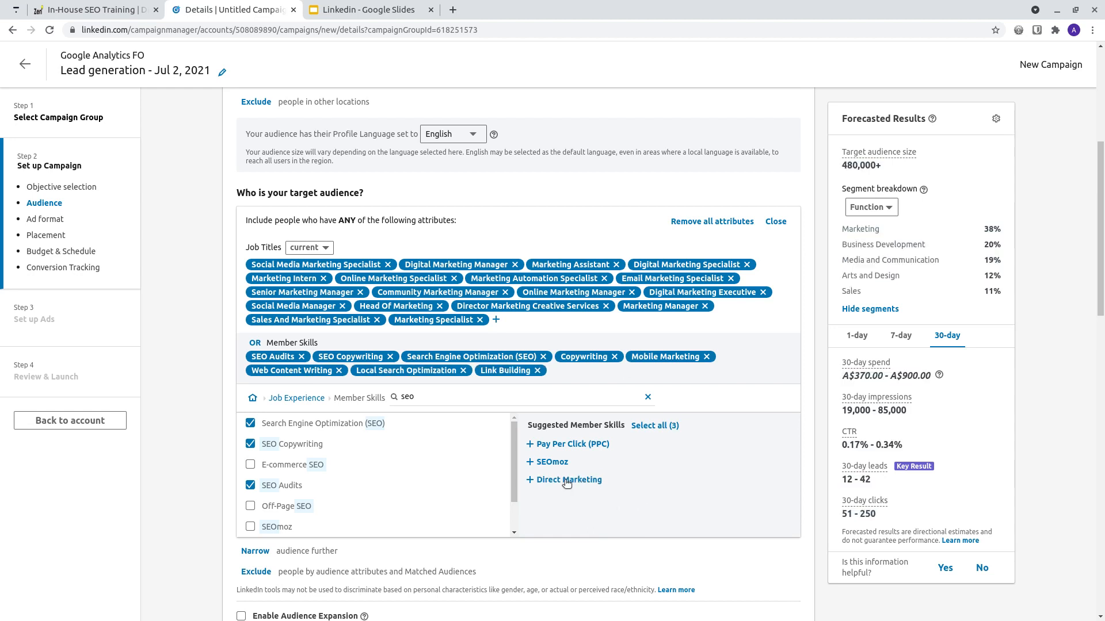
pyautogui.click(566, 481)
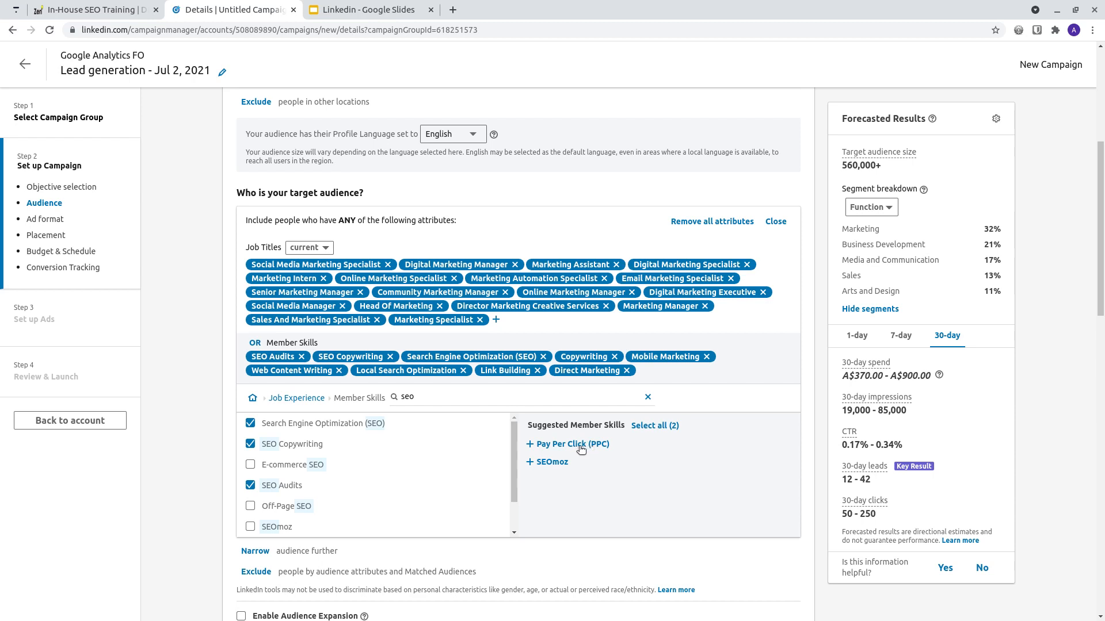
pyautogui.click(580, 447)
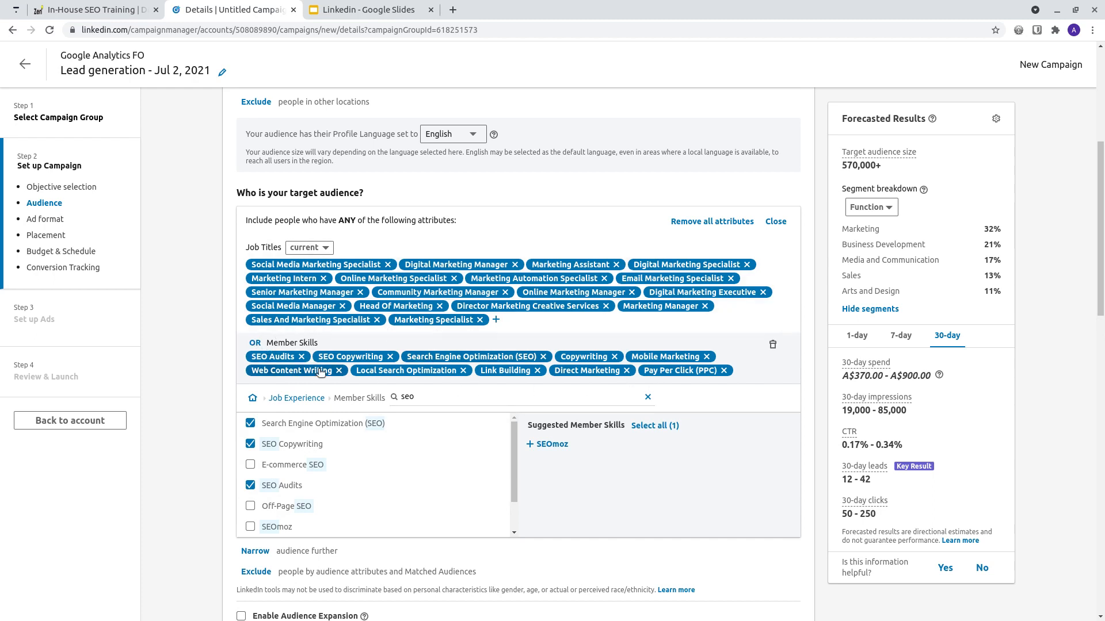
pyautogui.scroll(-3, 218, 371)
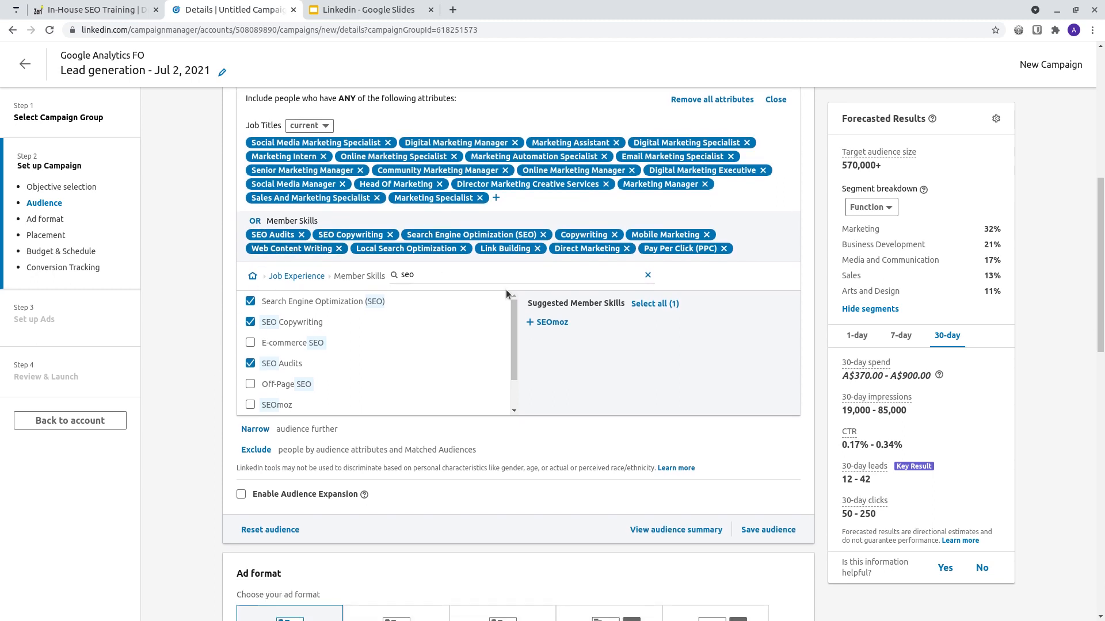
pyautogui.scroll(1, 432, 224)
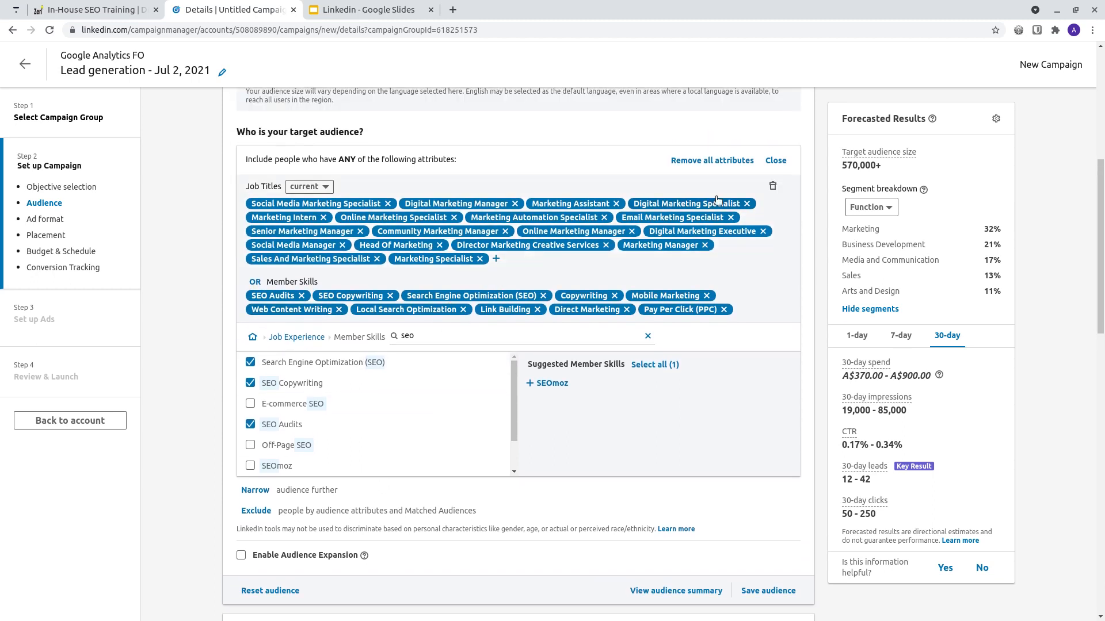
pyautogui.moveTo(886, 165); pyautogui.dragTo(843, 165)
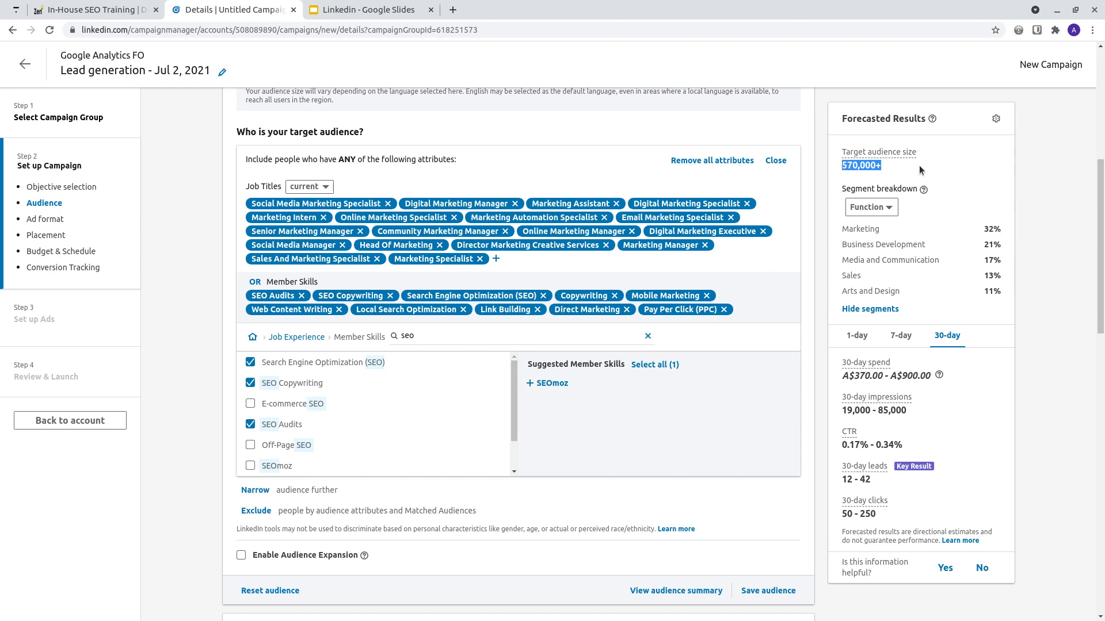
# Break down the forecasted audience by Seniority and check the share of Senior members.
pyautogui.click(871, 207)
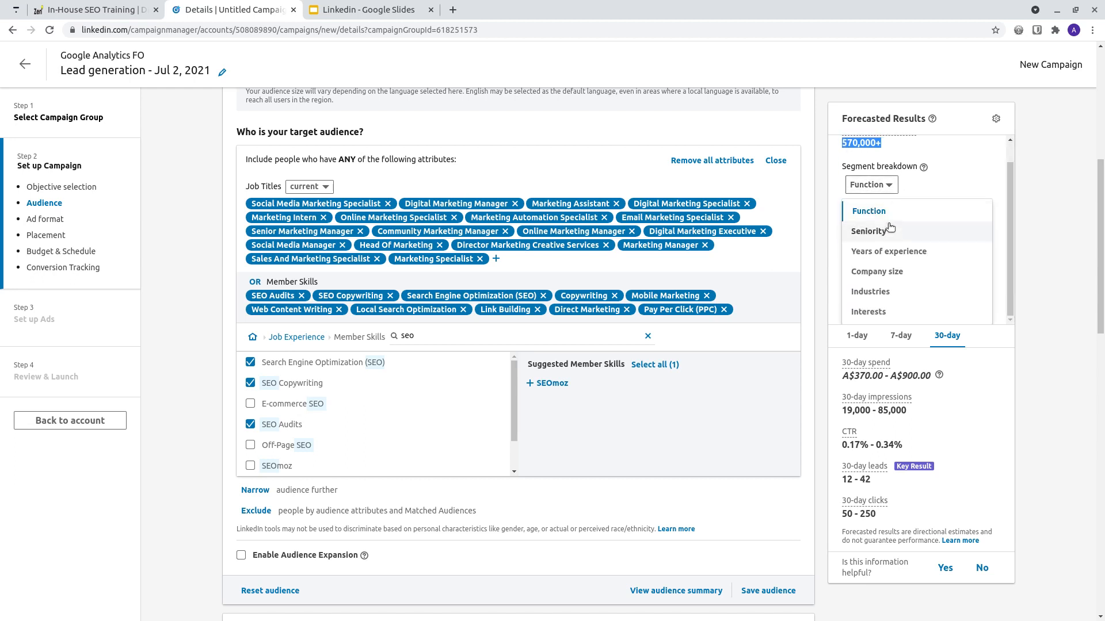
pyautogui.click(921, 236)
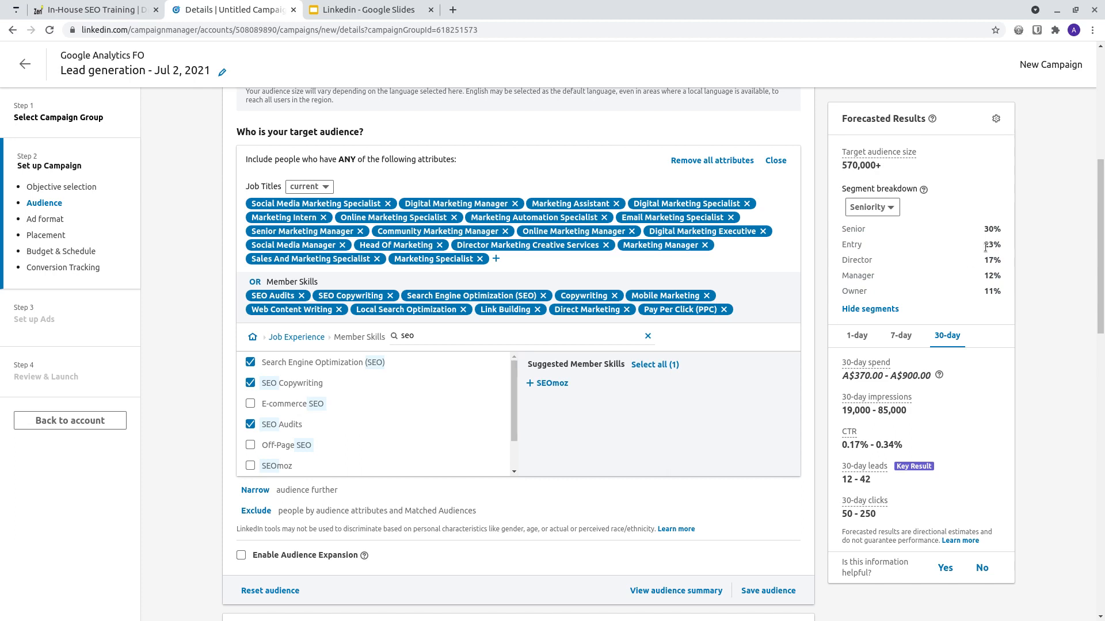
pyautogui.moveTo(983, 229); pyautogui.dragTo(998, 229)
pyautogui.scroll(1, 400, 288)
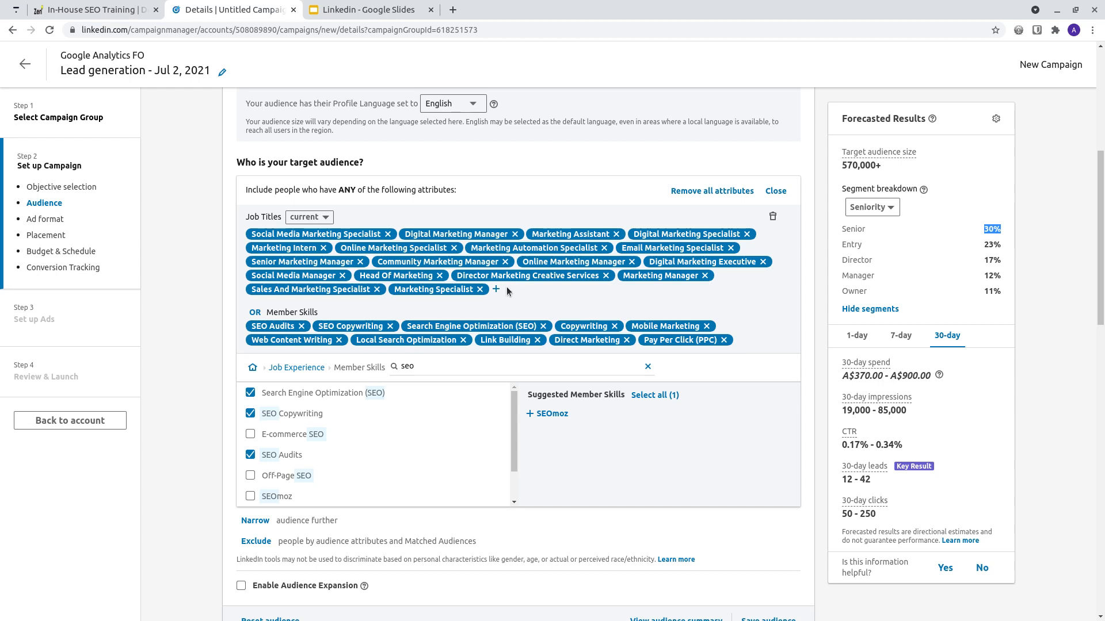
# Remove Director Marketing Creative Services from the included job titles and review the Director, Manager, Entry and Owner seniority segments.
pyautogui.click(606, 277)
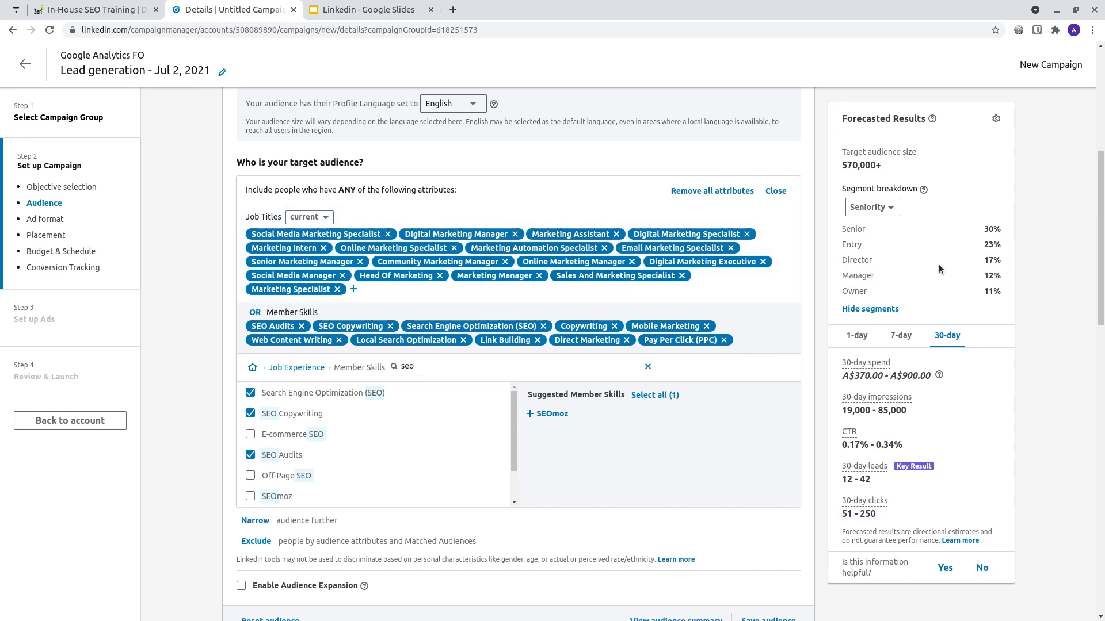
pyautogui.doubleClick(988, 260)
pyautogui.doubleClick(988, 275)
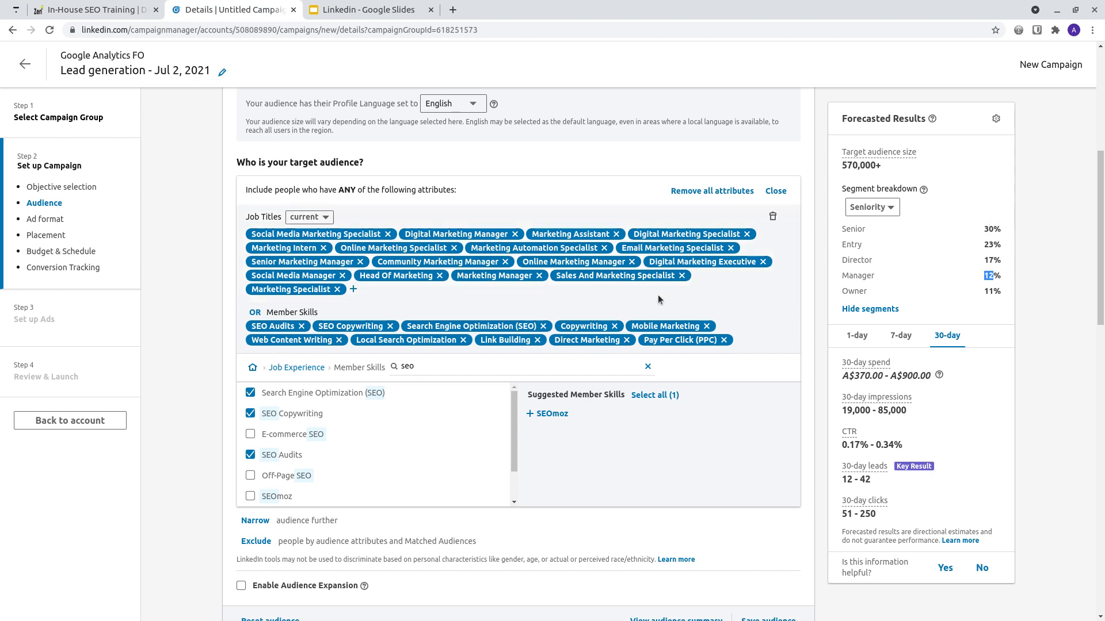
pyautogui.doubleClick(856, 245)
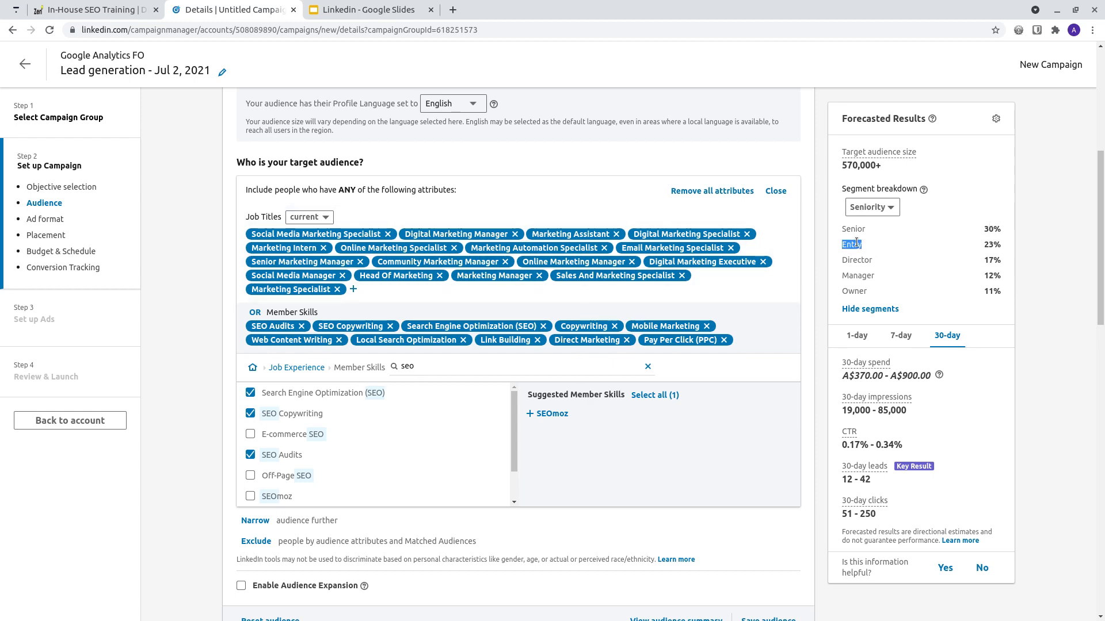
pyautogui.doubleClick(856, 292)
# View the forecasted audience's breakdown by Years of experience, then return to the Seniority breakdown and check the Director segment.
pyautogui.click(872, 207)
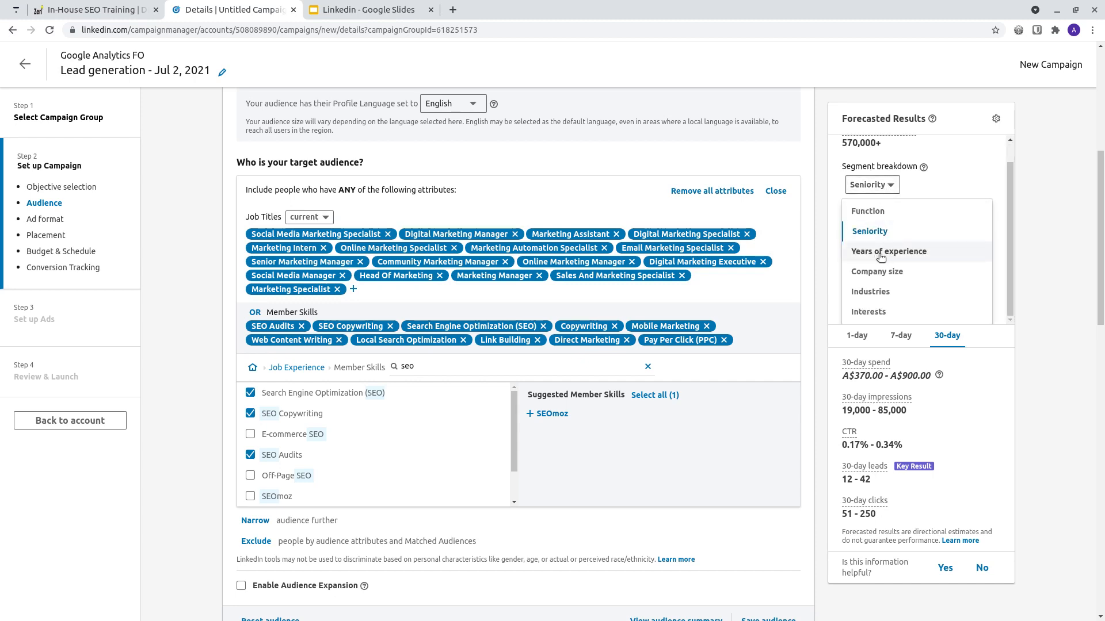
pyautogui.click(889, 253)
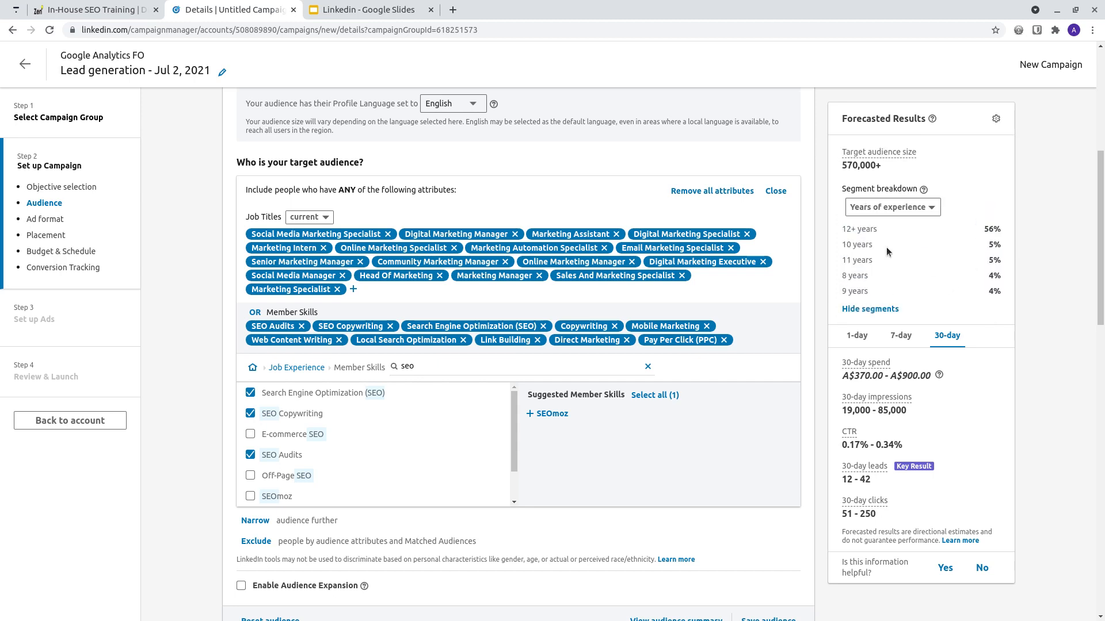
pyautogui.tripleClick(878, 230)
pyautogui.click(885, 208)
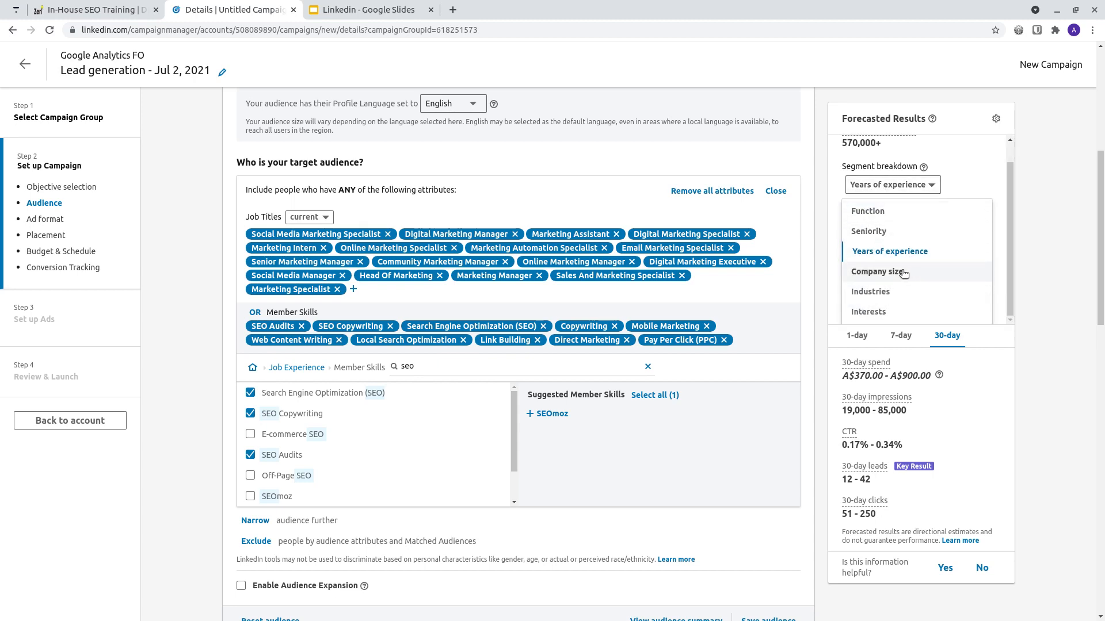
pyautogui.click(870, 230)
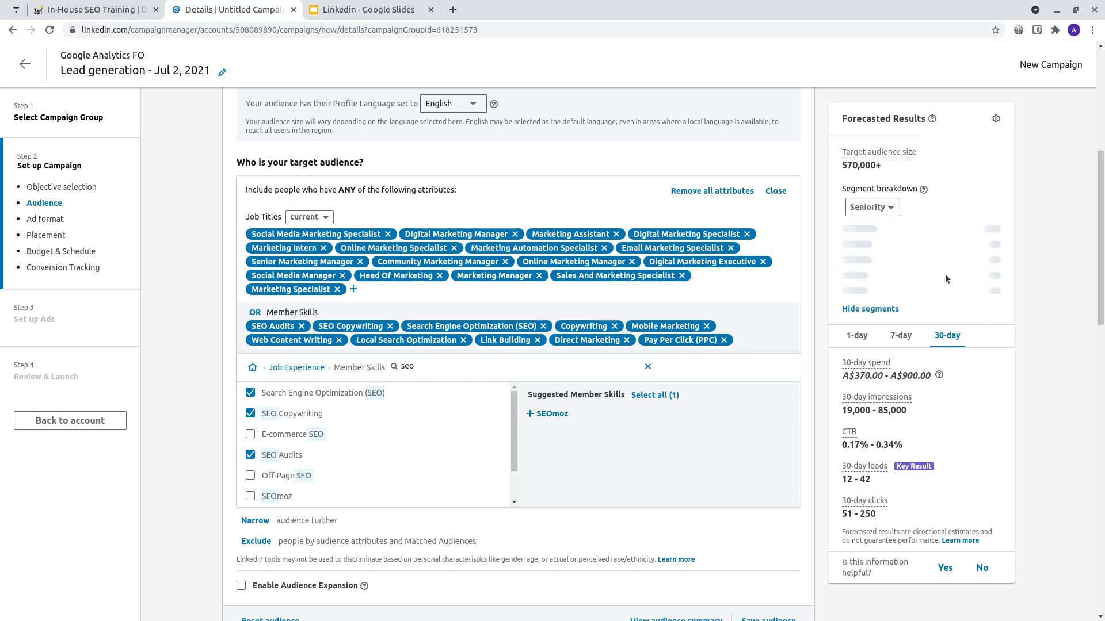
pyautogui.click(872, 207)
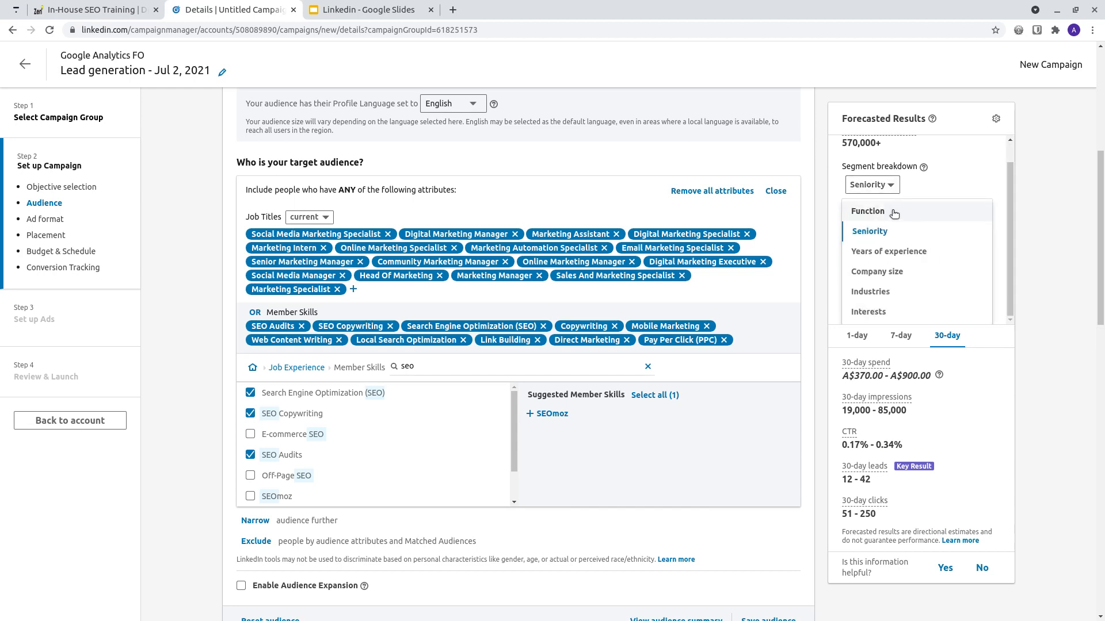
pyautogui.click(852, 231)
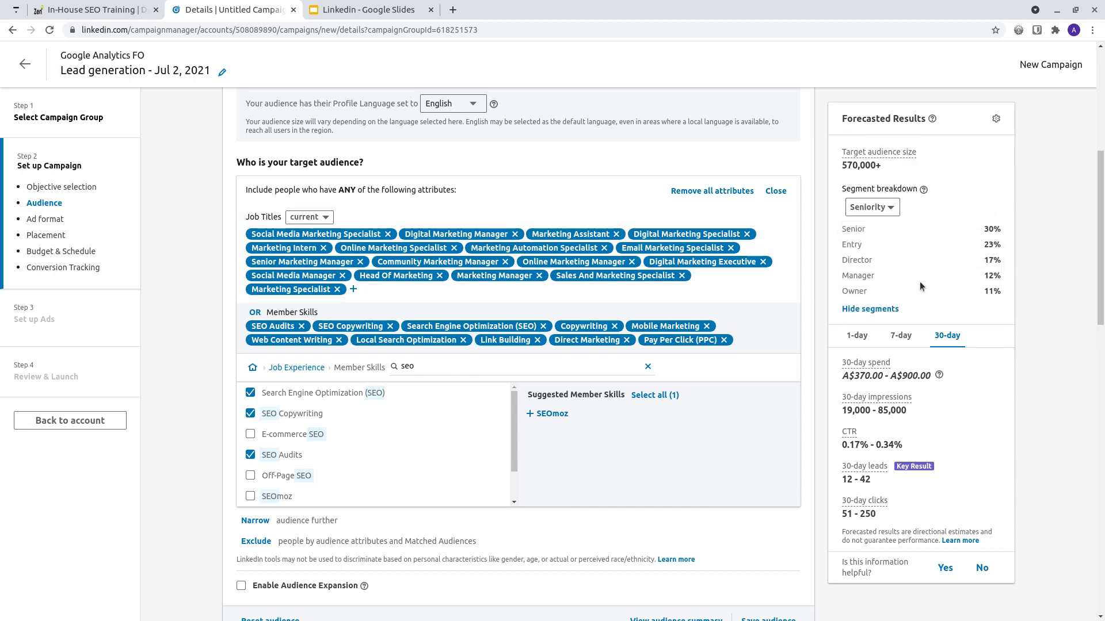
pyautogui.doubleClick(862, 260)
# Return to the attribute categories and review the audience's location, profile language, job titles, member skills and target audience size.
pyautogui.scroll(1, 403, 374)
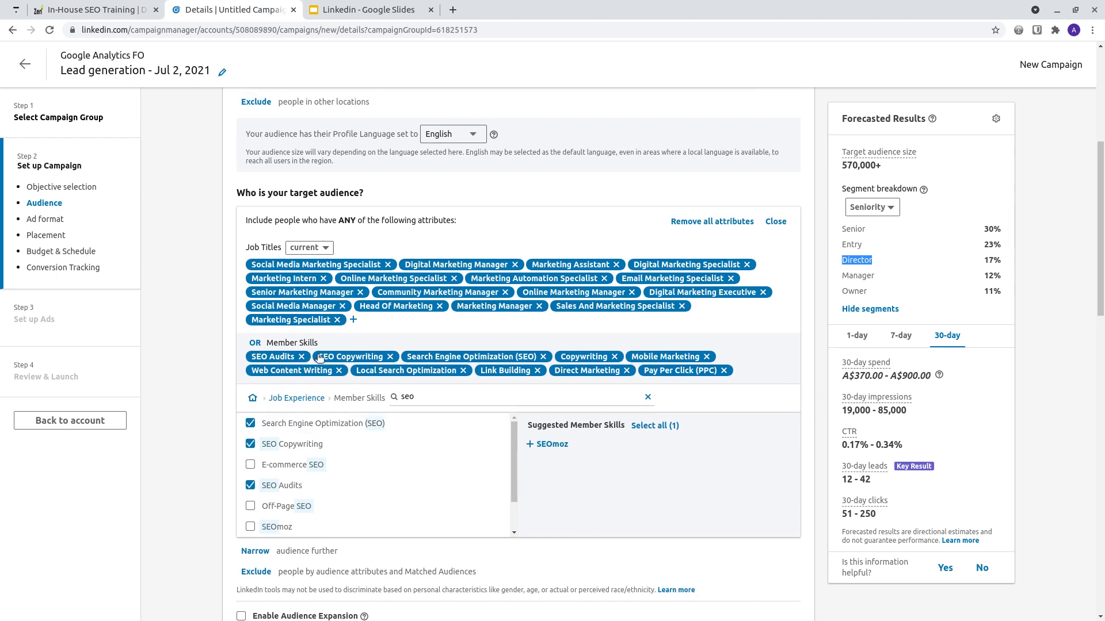
pyautogui.click(854, 167)
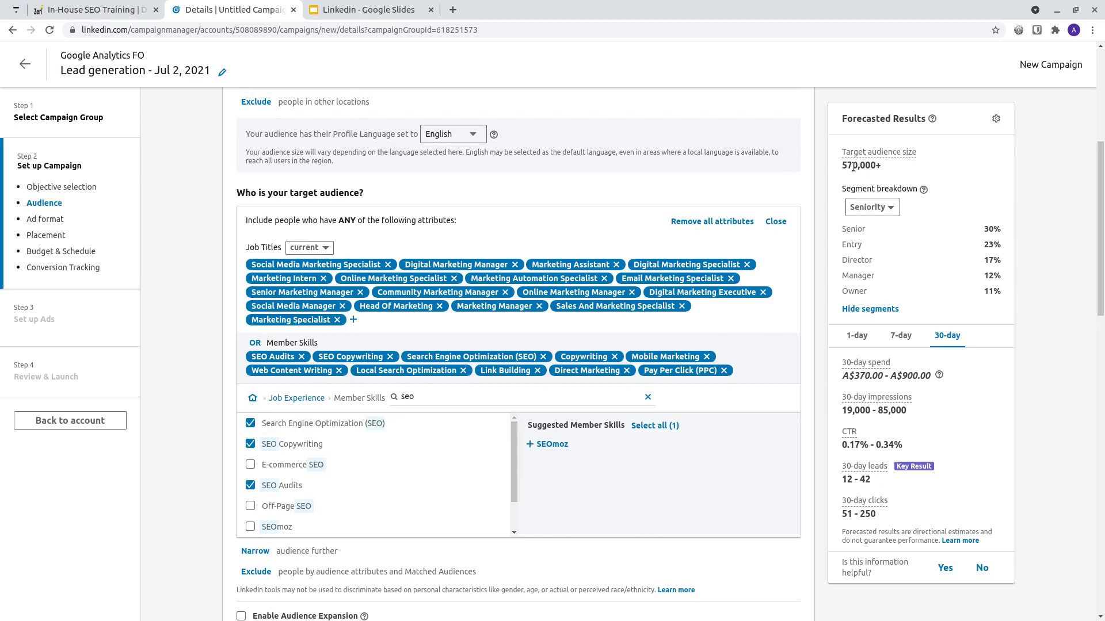
pyautogui.doubleClick(853, 167)
pyautogui.click(253, 399)
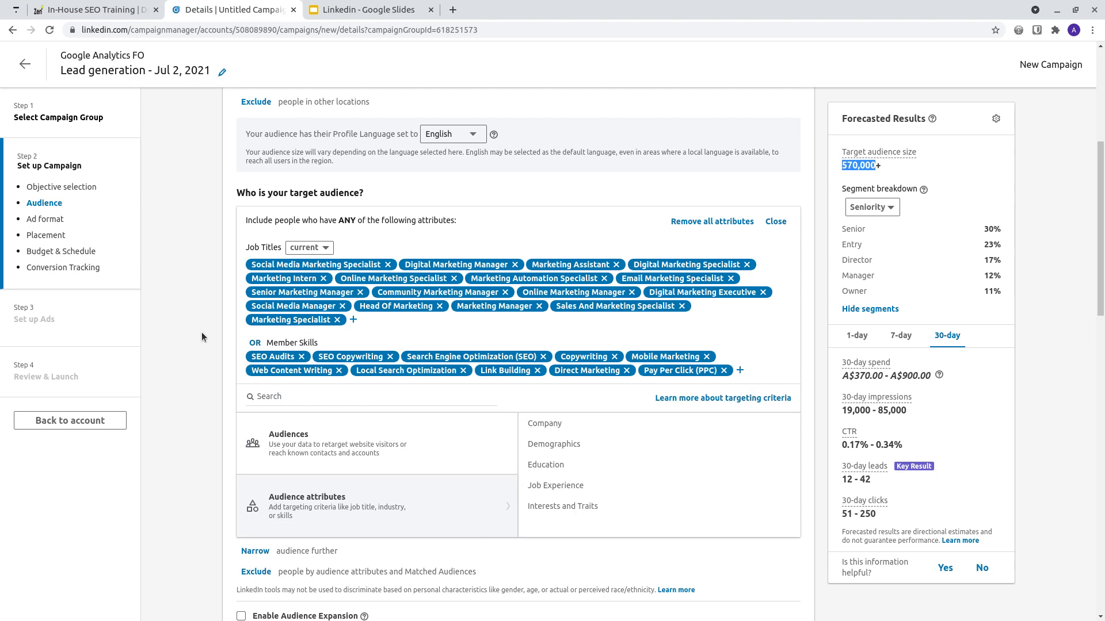
pyautogui.scroll(3, 207, 334)
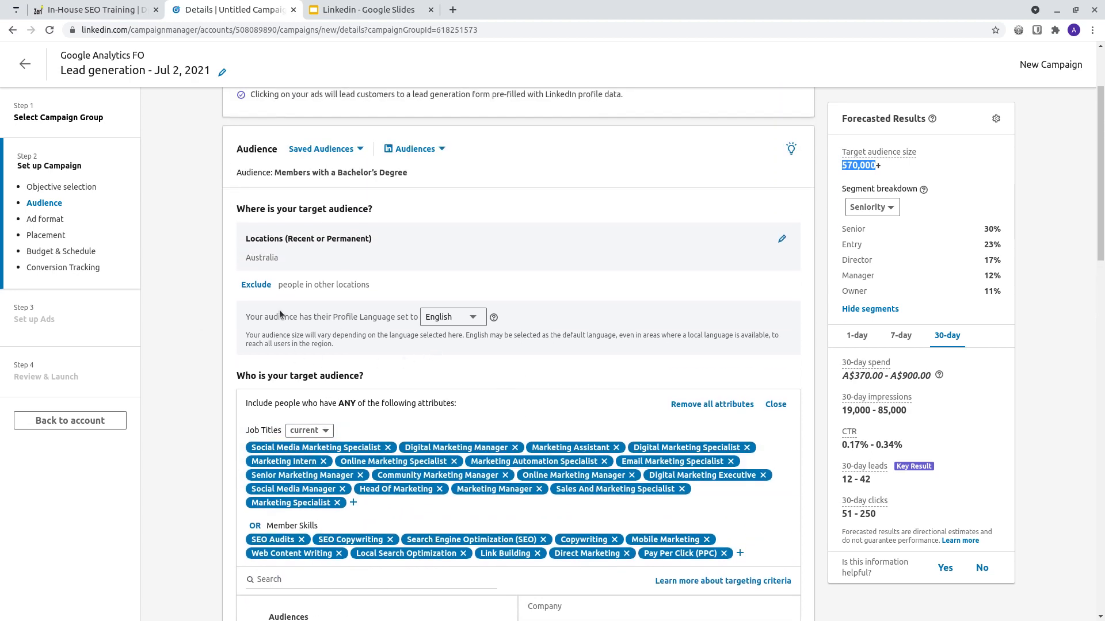
pyautogui.scroll(-1, 374, 368)
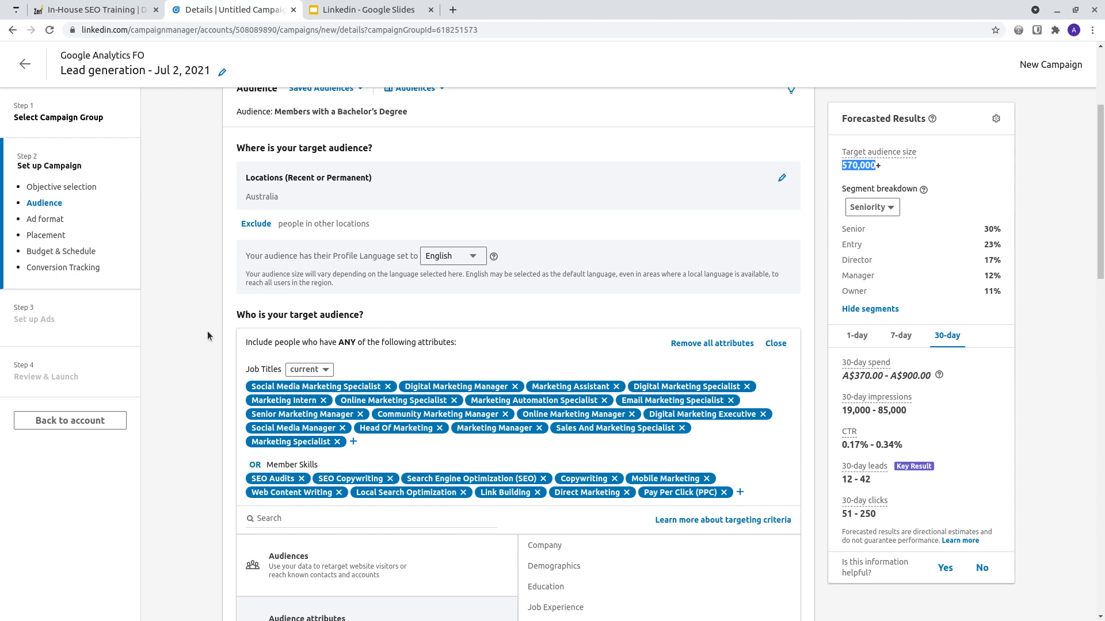
pyautogui.scroll(-3, 209, 364)
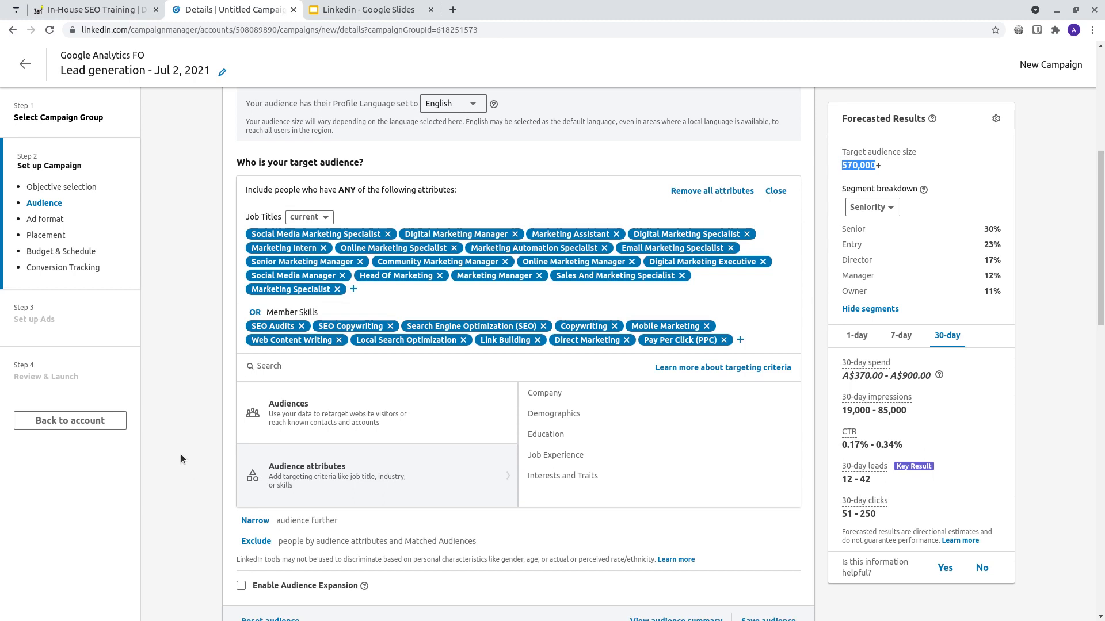
pyautogui.scroll(-2, 205, 400)
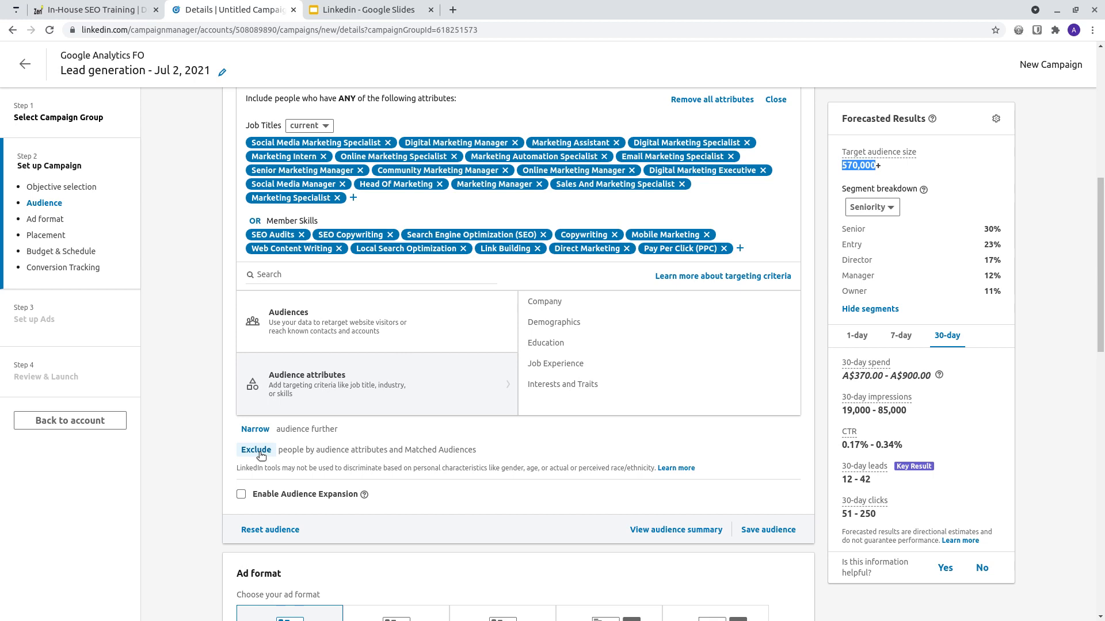
pyautogui.doubleClick(854, 167)
pyautogui.scroll(2, 412, 397)
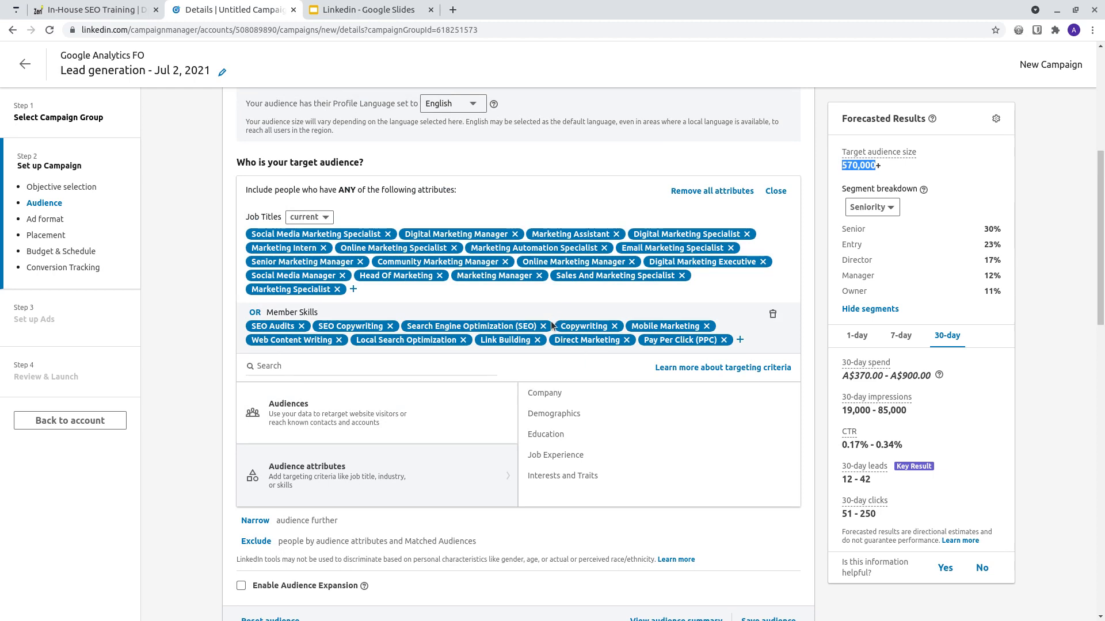
# Look at the Job Titles attribute under Job Experience and return to the attribute categories.
pyautogui.click(558, 455)
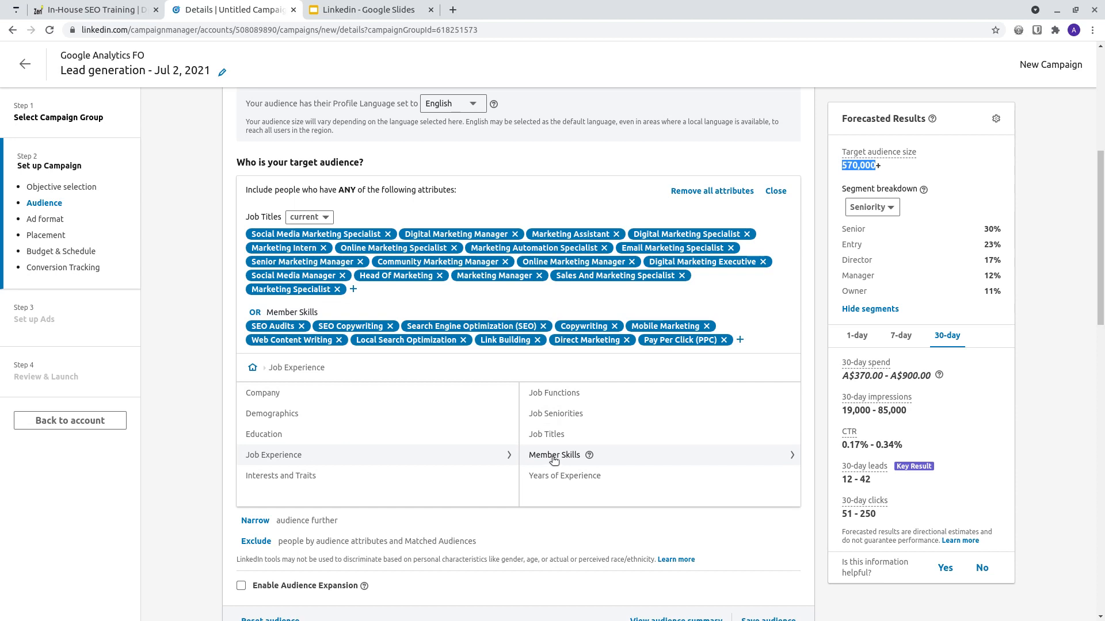
pyautogui.click(549, 435)
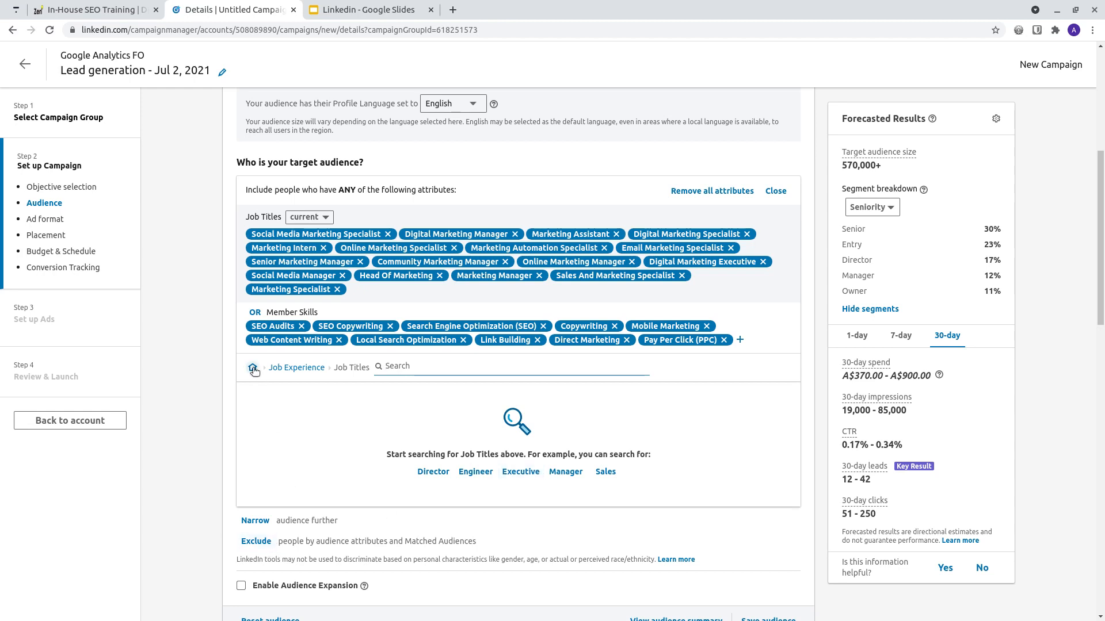
pyautogui.click(253, 369)
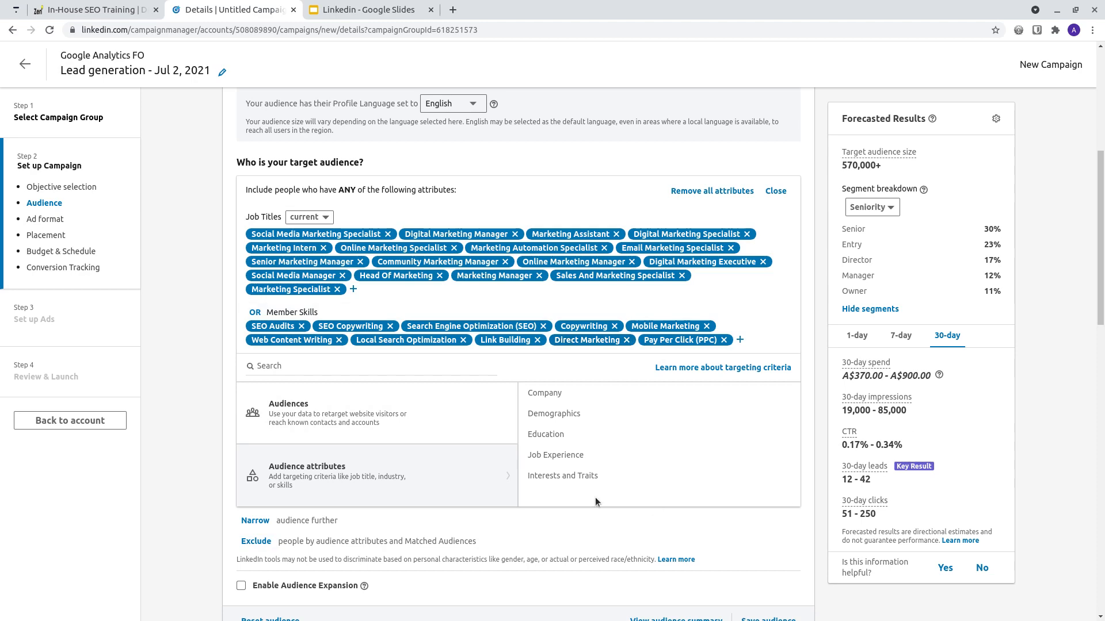
# Open the exclusion criteria for audience attributes and examine which Company and Demographics attributes are offered.
pyautogui.scroll(-1, 596, 501)
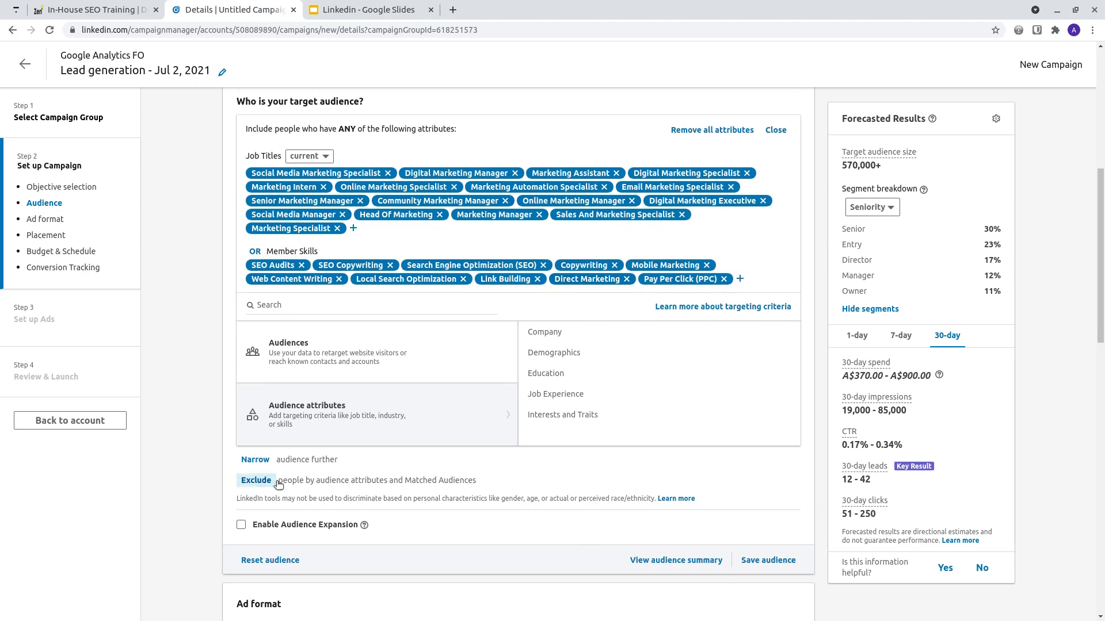
pyautogui.click(278, 482)
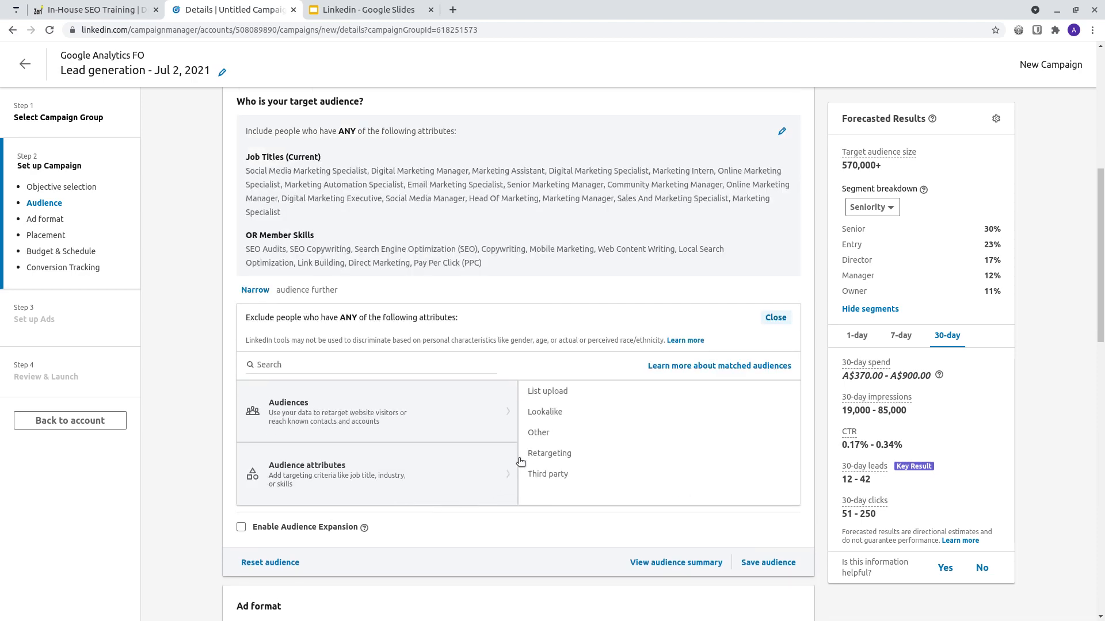
pyautogui.click(373, 471)
pyautogui.moveTo(578, 388)
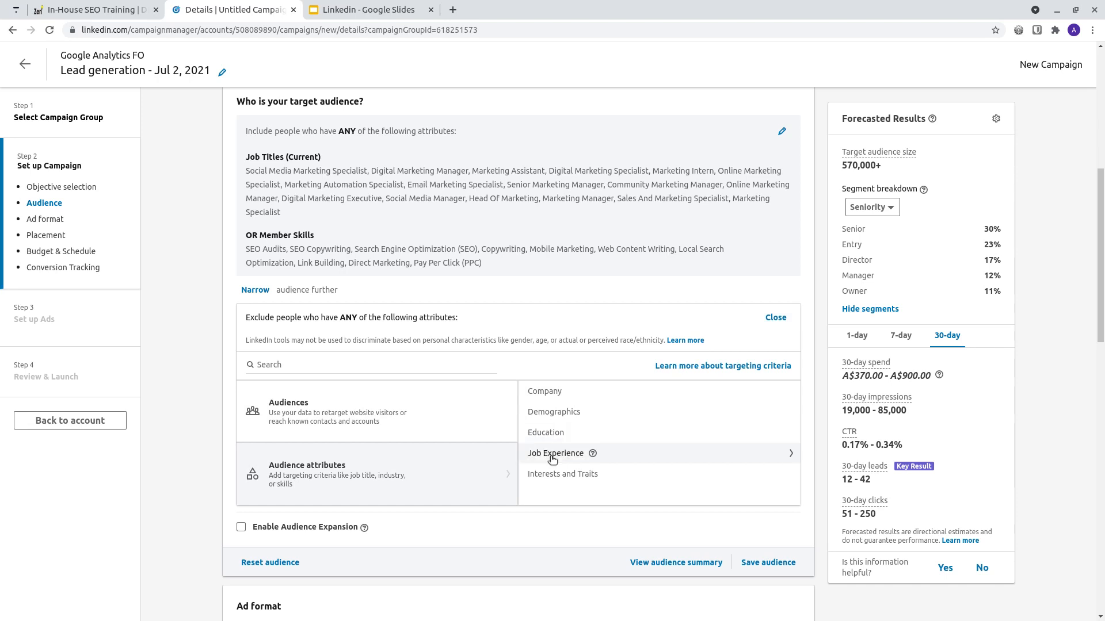
pyautogui.click(565, 390)
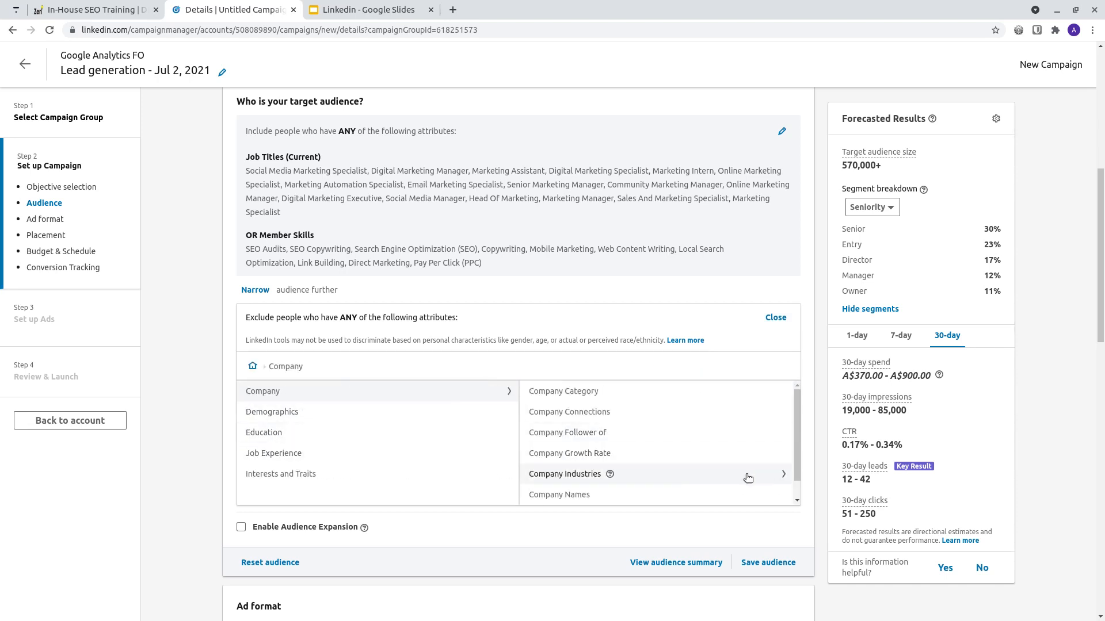
pyautogui.scroll(-1, 725, 474)
pyautogui.click(252, 367)
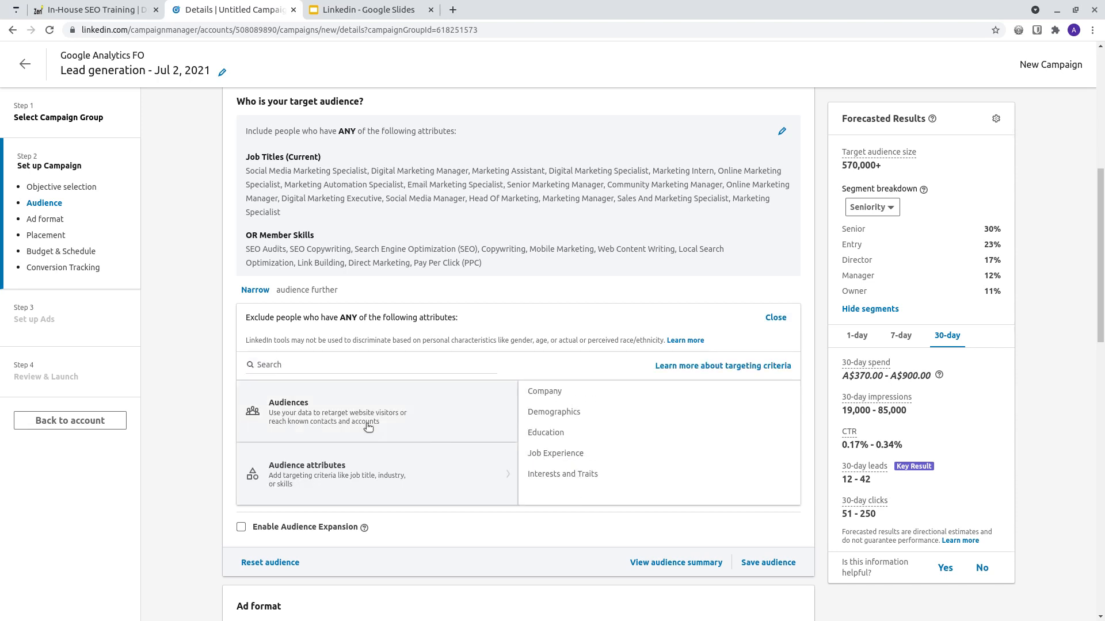
pyautogui.click(542, 413)
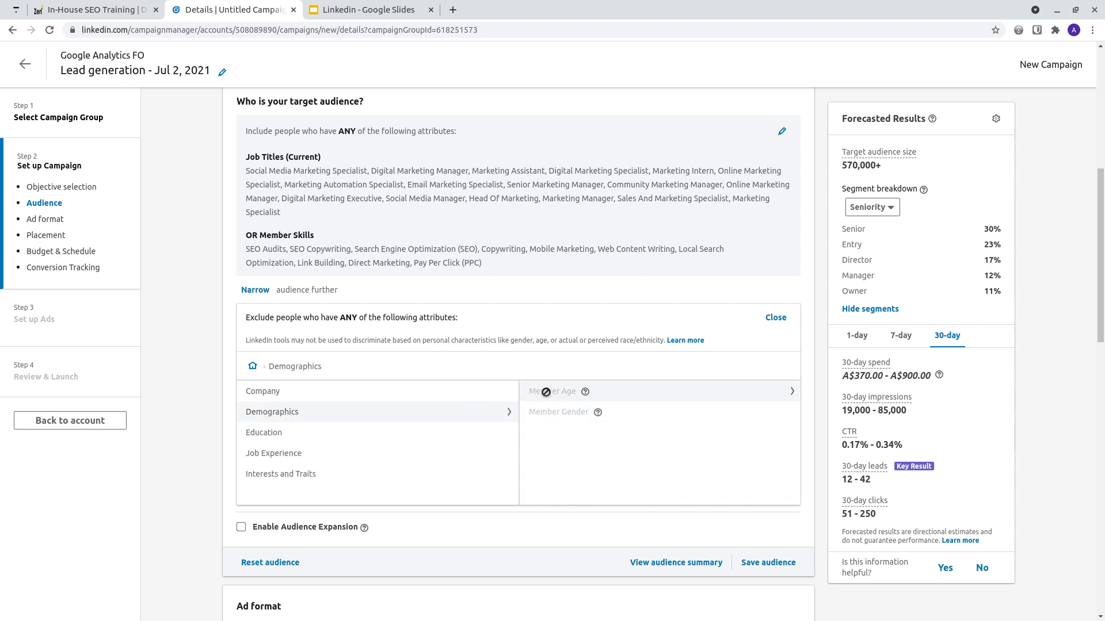
pyautogui.moveTo(583, 392)
pyautogui.click(252, 366)
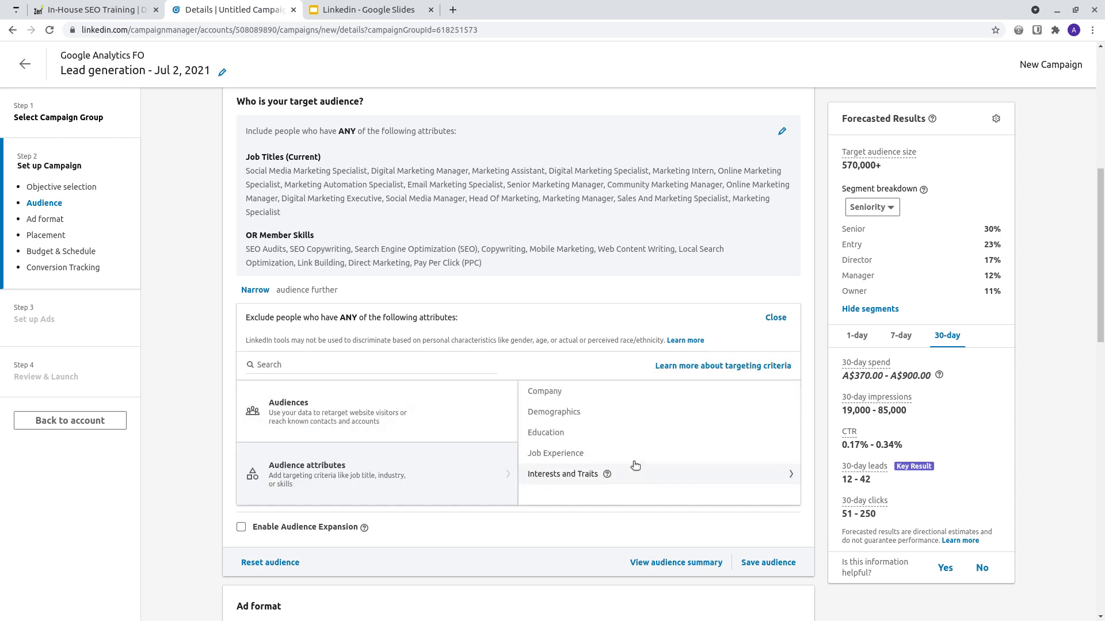
# Try excluding people with the member skill Program Management under Job Experience to compare the target audience size, and remove the exclusion.
pyautogui.click(557, 454)
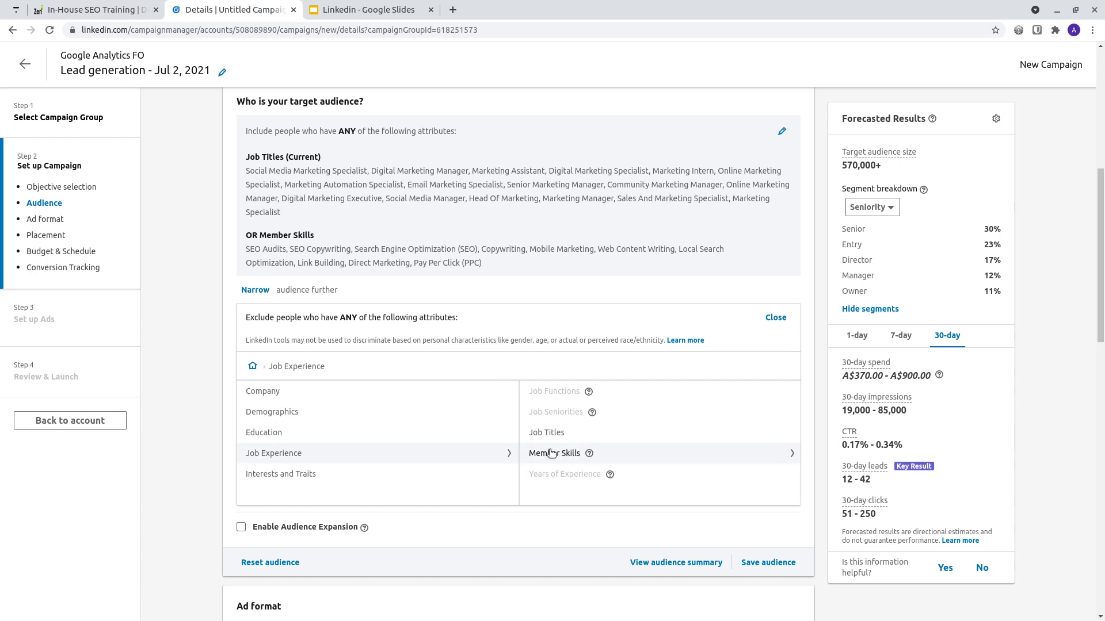
pyautogui.click(549, 454)
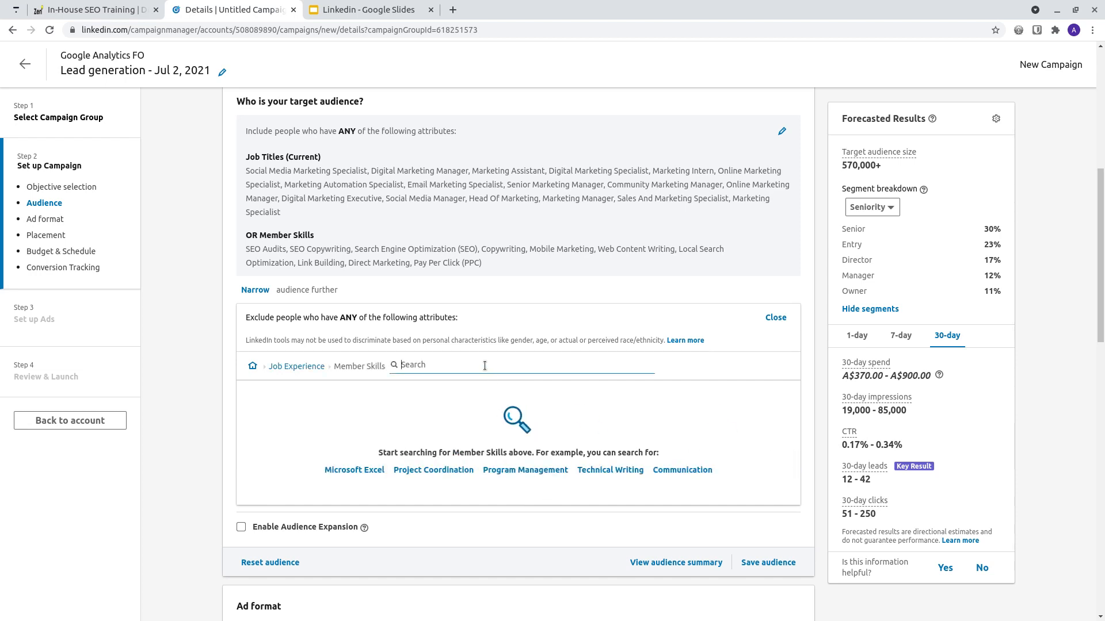
pyautogui.click(530, 470)
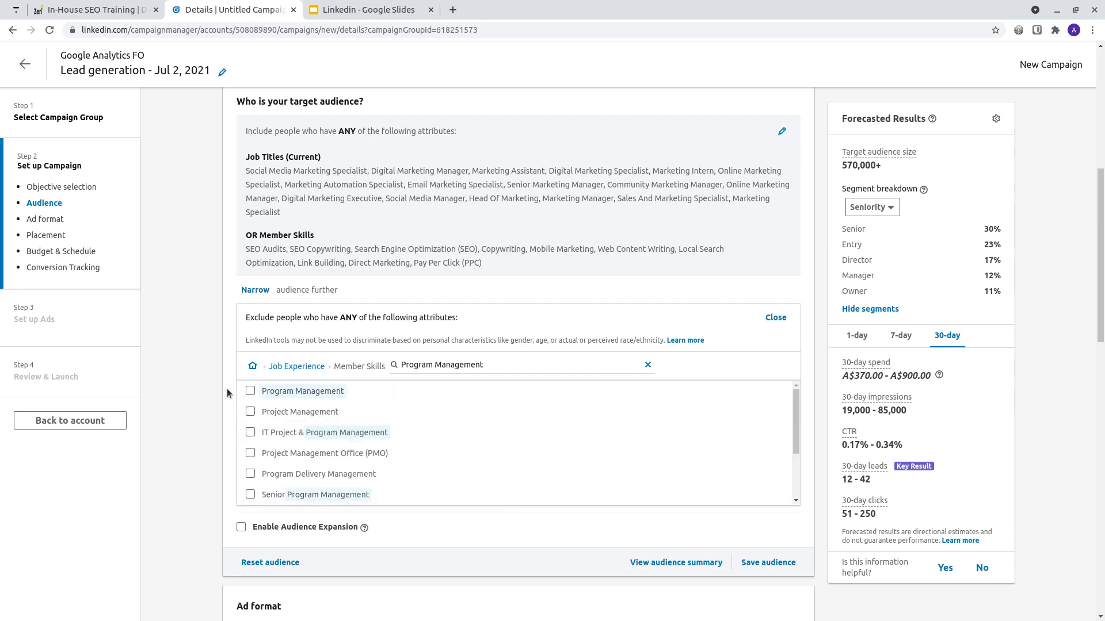
pyautogui.click(250, 391)
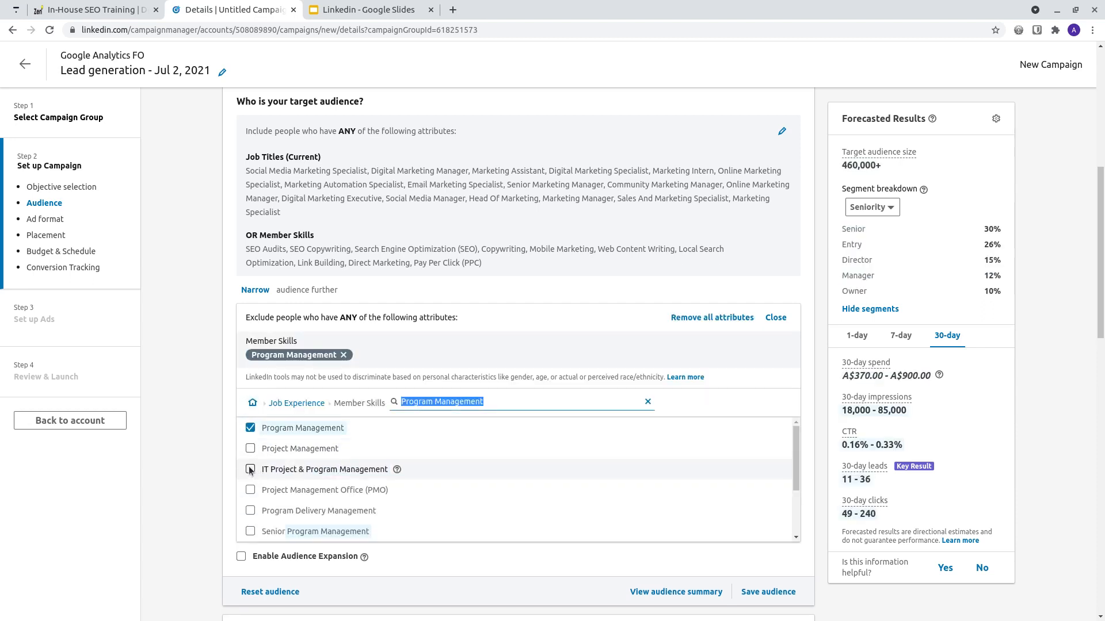
pyautogui.click(250, 429)
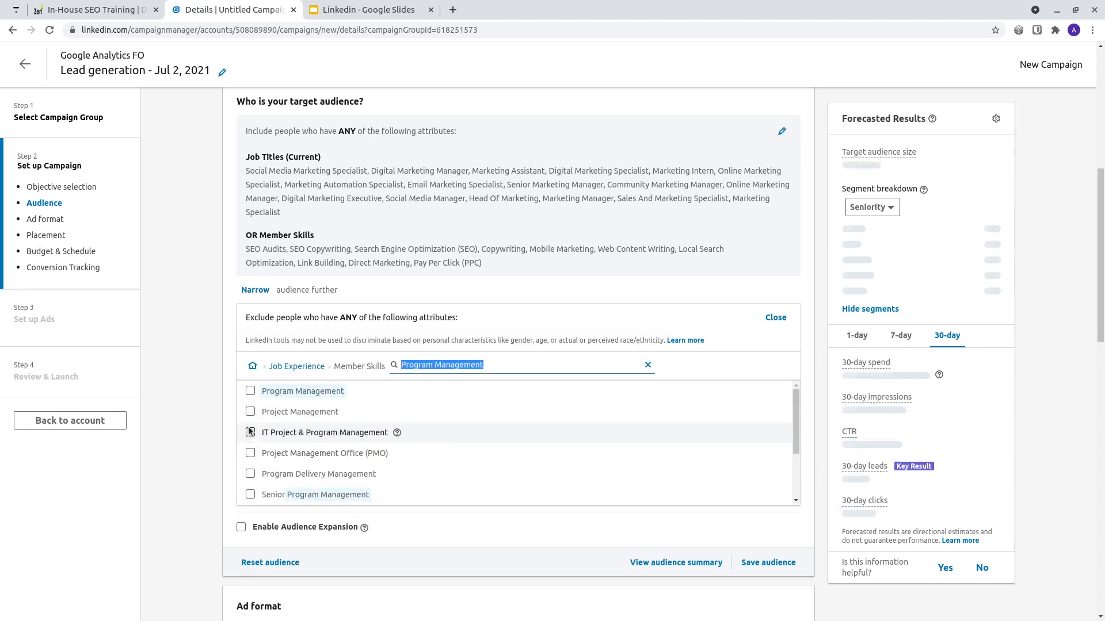
# Toggle the Program Management skill exclusion on and off to compare the target audience size and the Entry seniority share.
pyautogui.click(250, 391)
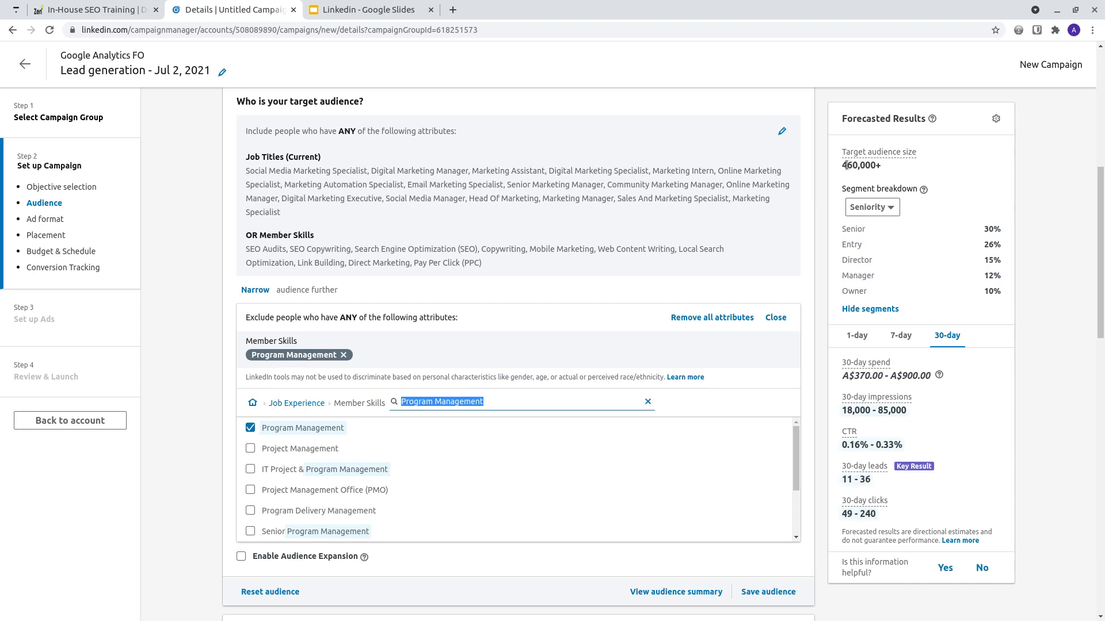
pyautogui.moveTo(840, 166); pyautogui.dragTo(886, 167)
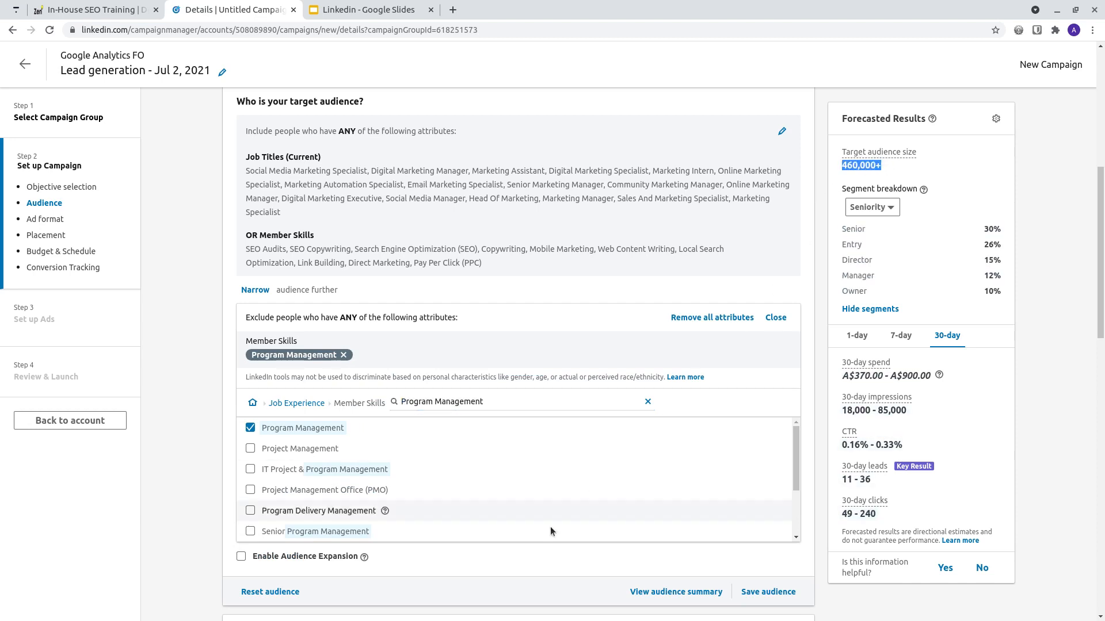
pyautogui.click(250, 429)
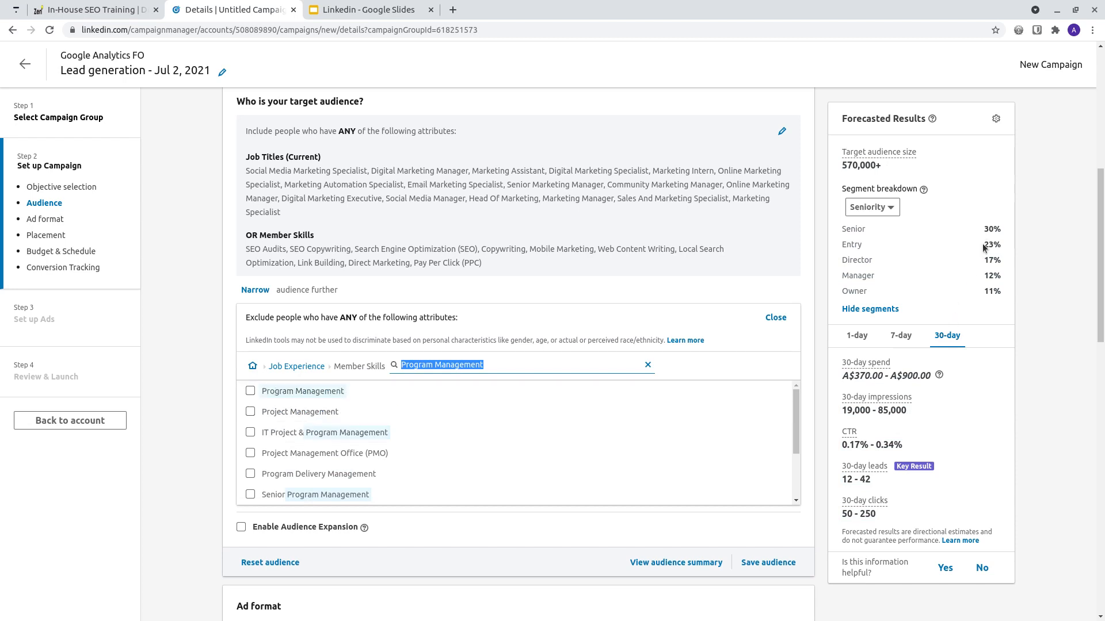
pyautogui.moveTo(984, 245); pyautogui.dragTo(997, 244)
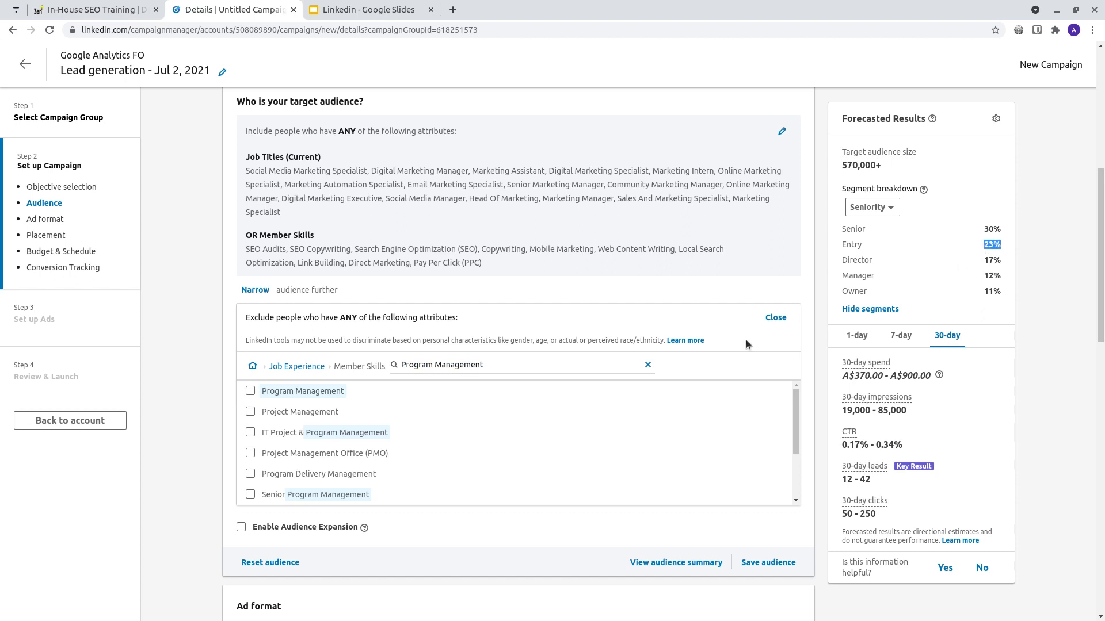
# Exclude the member skills Program Management, Project Management and IT Project & Program Management, and check the Entry seniority share.
pyautogui.click(249, 392)
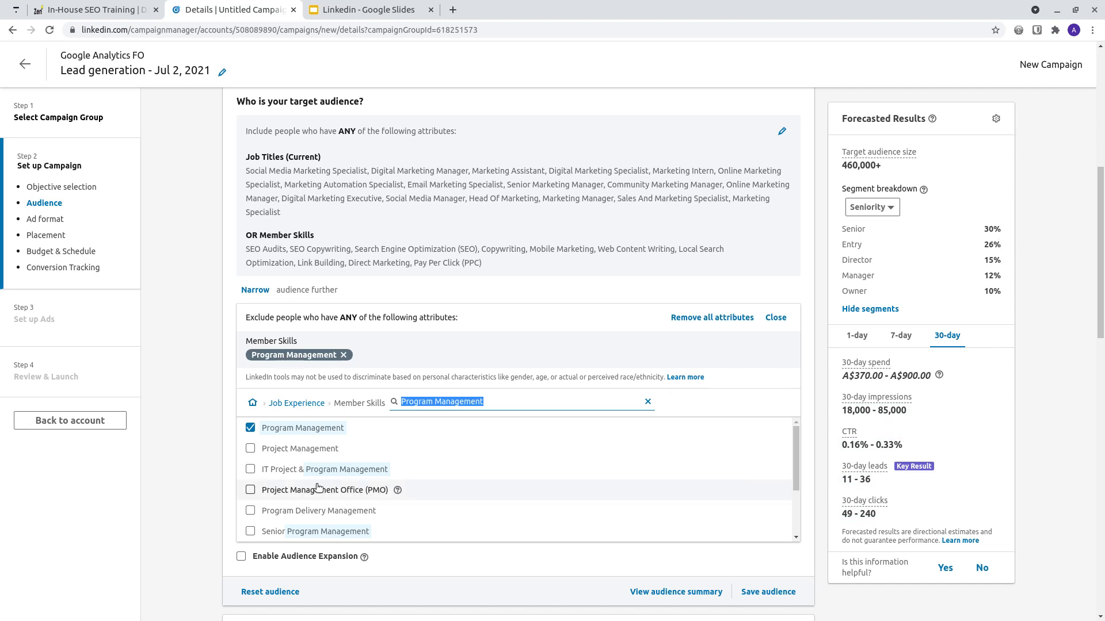
pyautogui.scroll(-2, 190, 450)
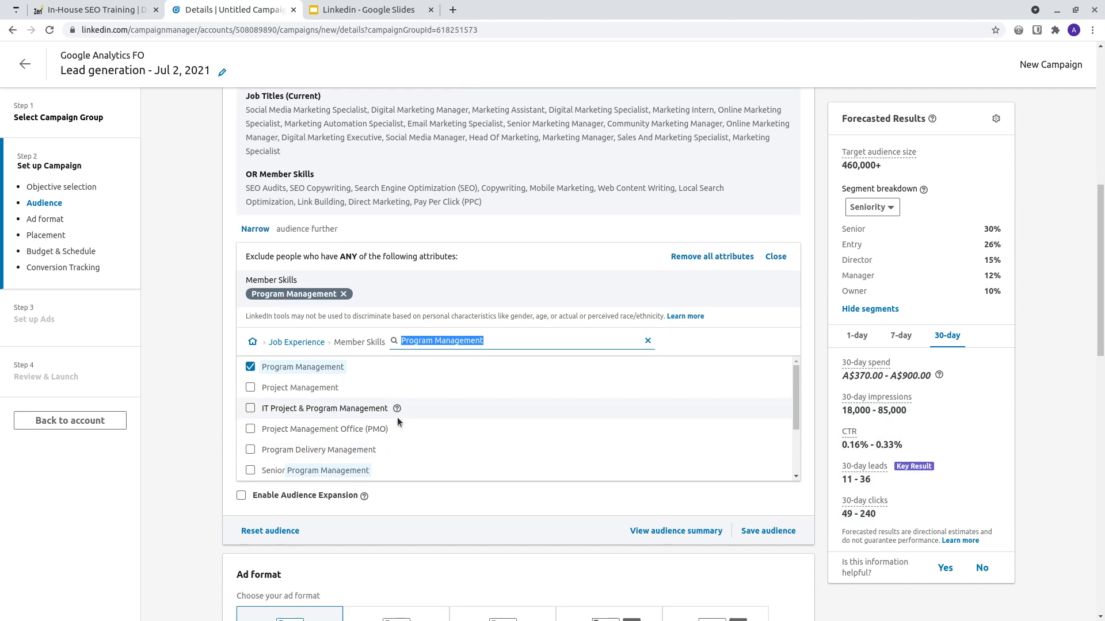
pyautogui.click(251, 388)
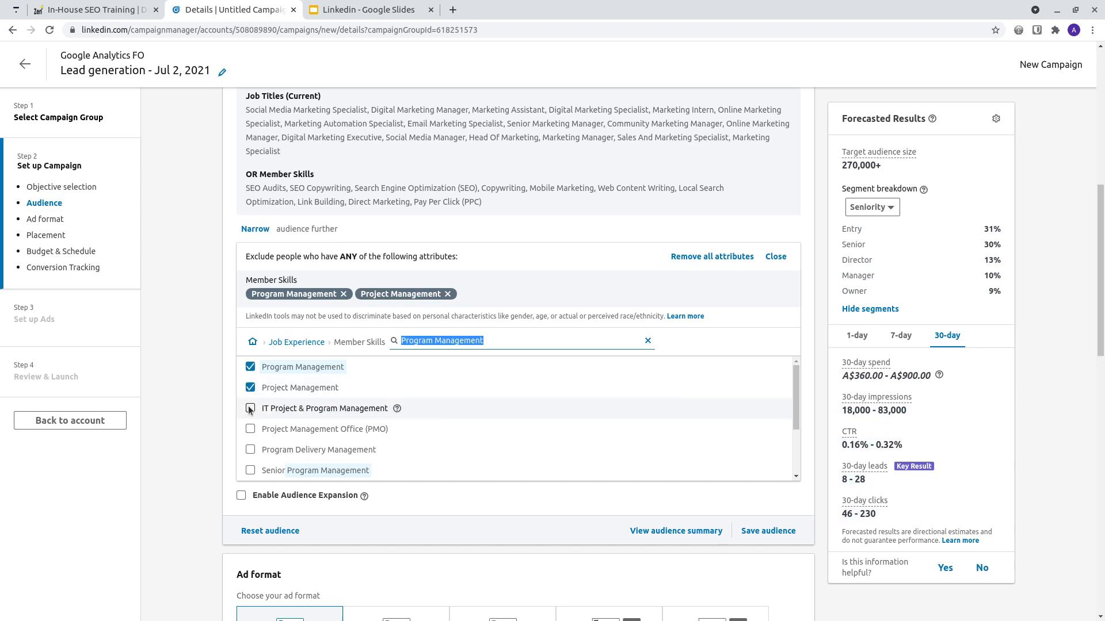
pyautogui.click(251, 409)
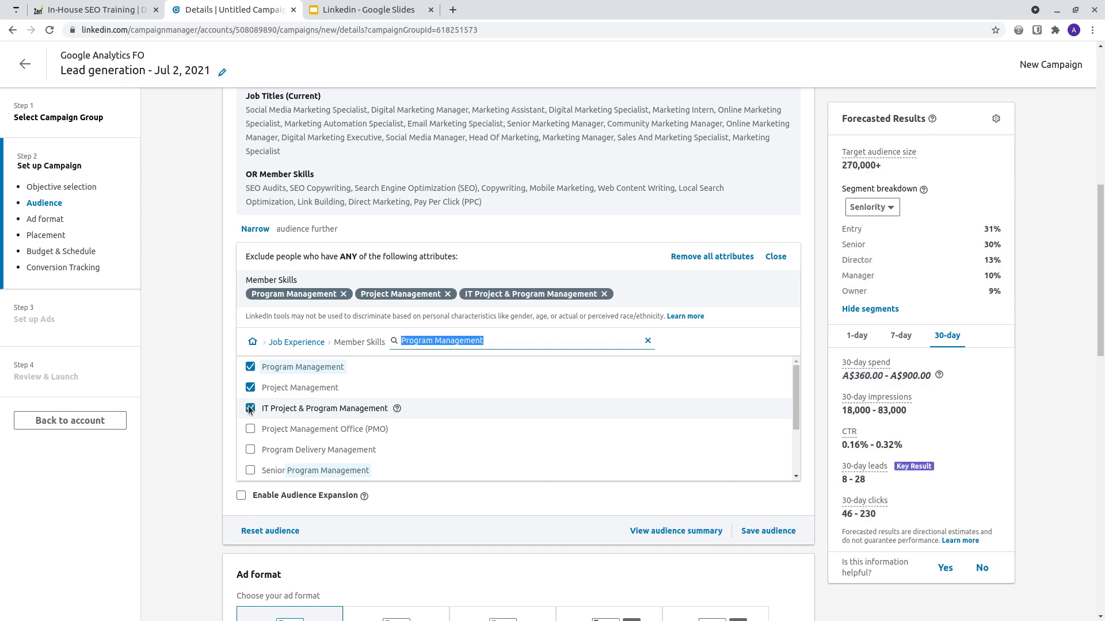
pyautogui.click(989, 230)
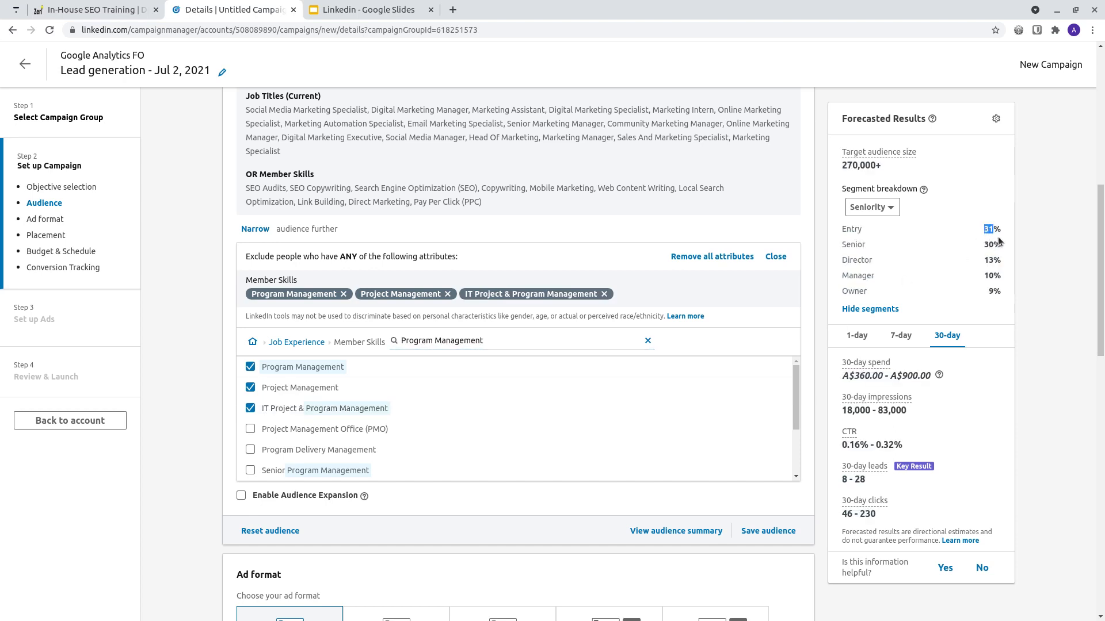
# Exclude the member skills Project Management Office (PMO), Program Delivery Management and Senior Program Management.
pyautogui.click(250, 430)
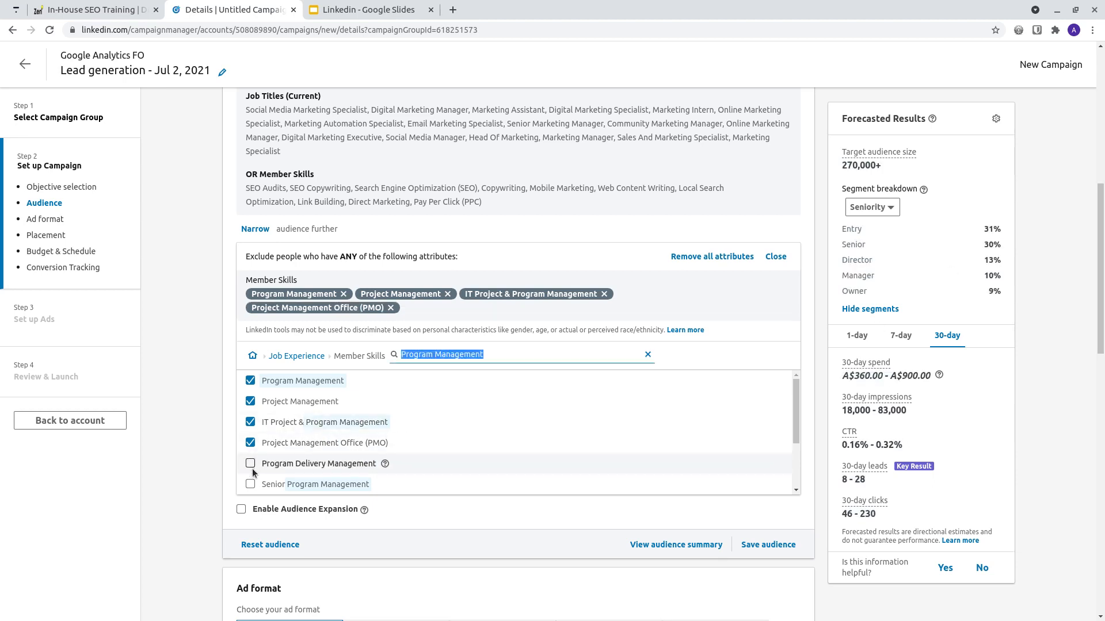
pyautogui.click(251, 463)
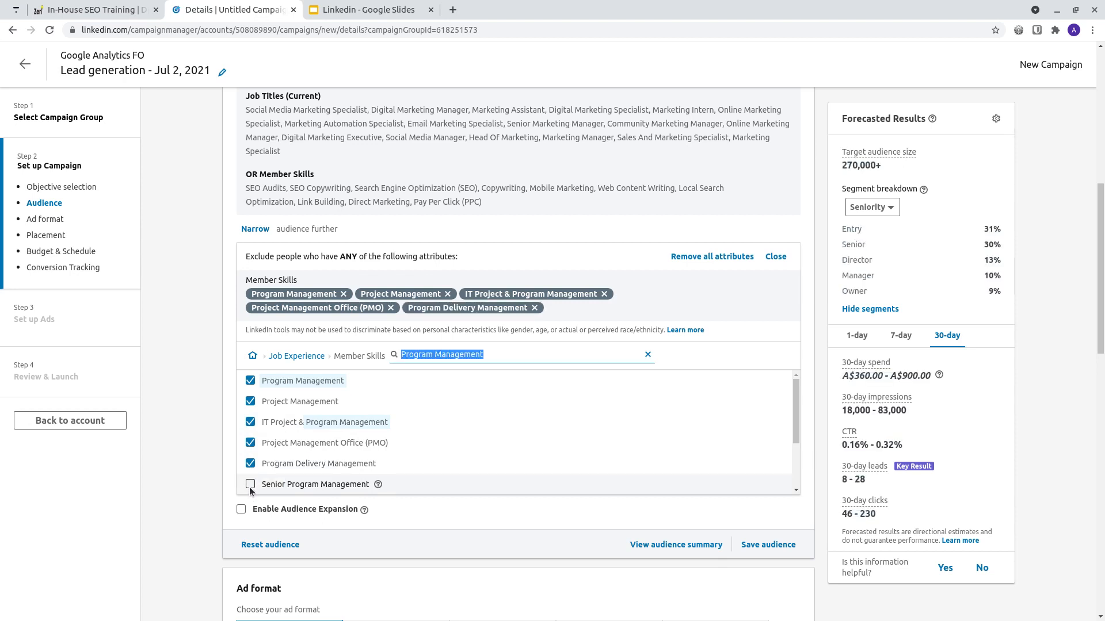
pyautogui.click(250, 485)
# Exclude Program Management Professional, Channel Program Management, Program Financial Management and CRM Program Management, and check the Entry and Senior shares.
pyautogui.scroll(-4, 301, 463)
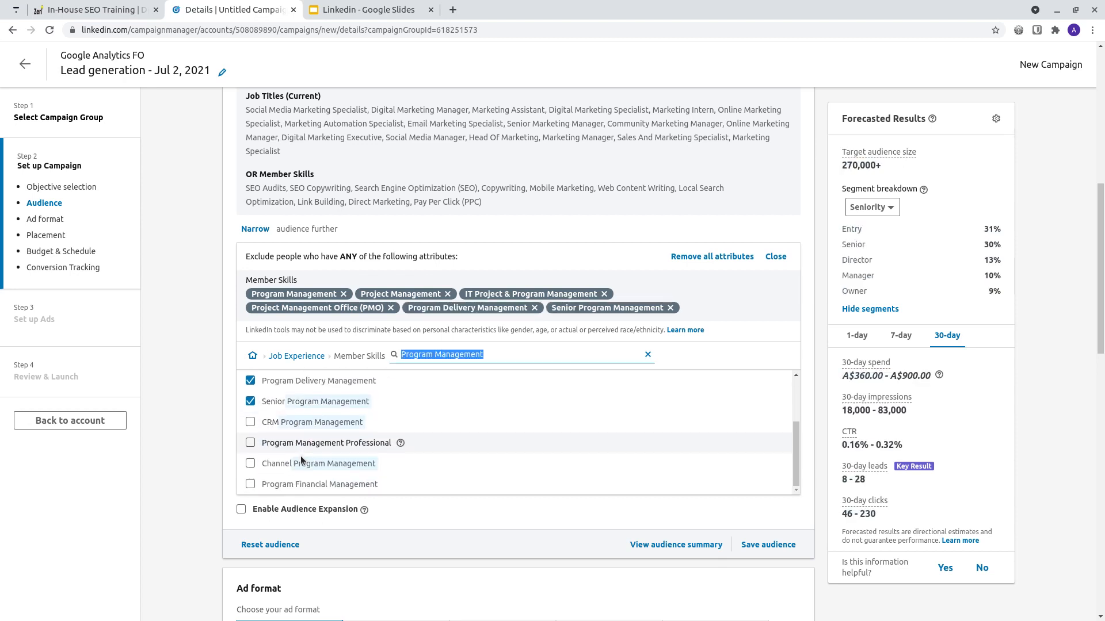
pyautogui.scroll(-1, 287, 458)
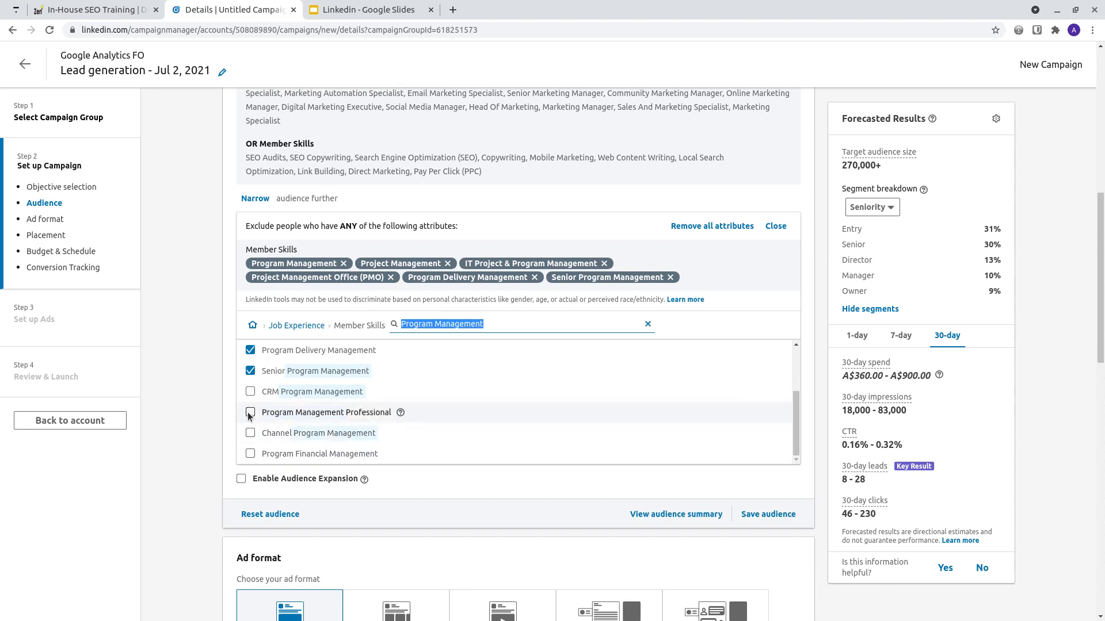
pyautogui.click(251, 414)
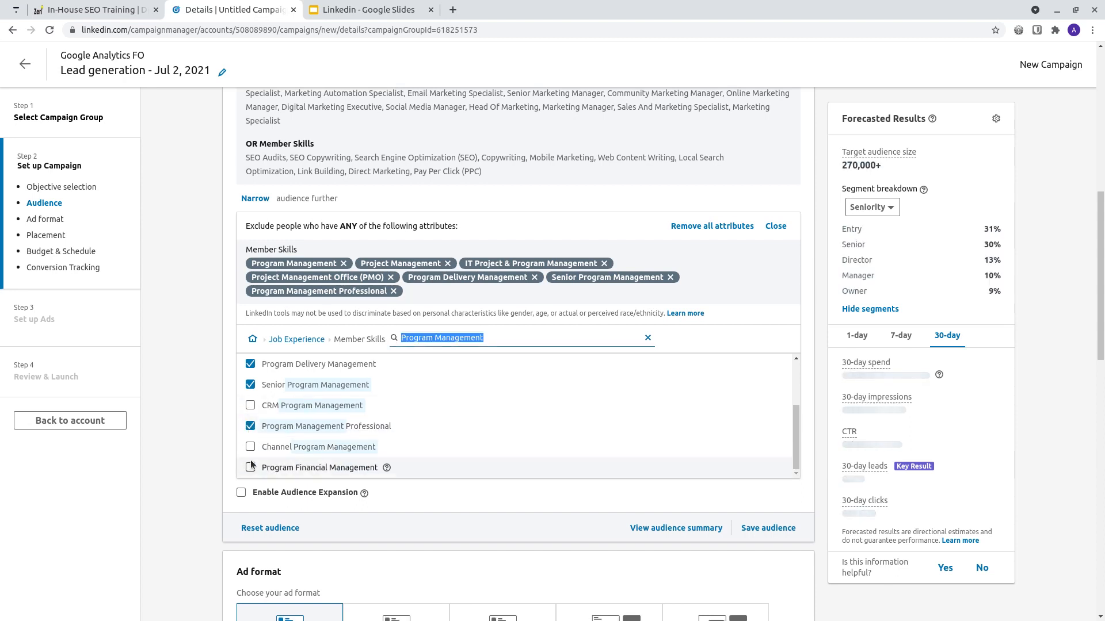
pyautogui.click(251, 446)
pyautogui.click(250, 468)
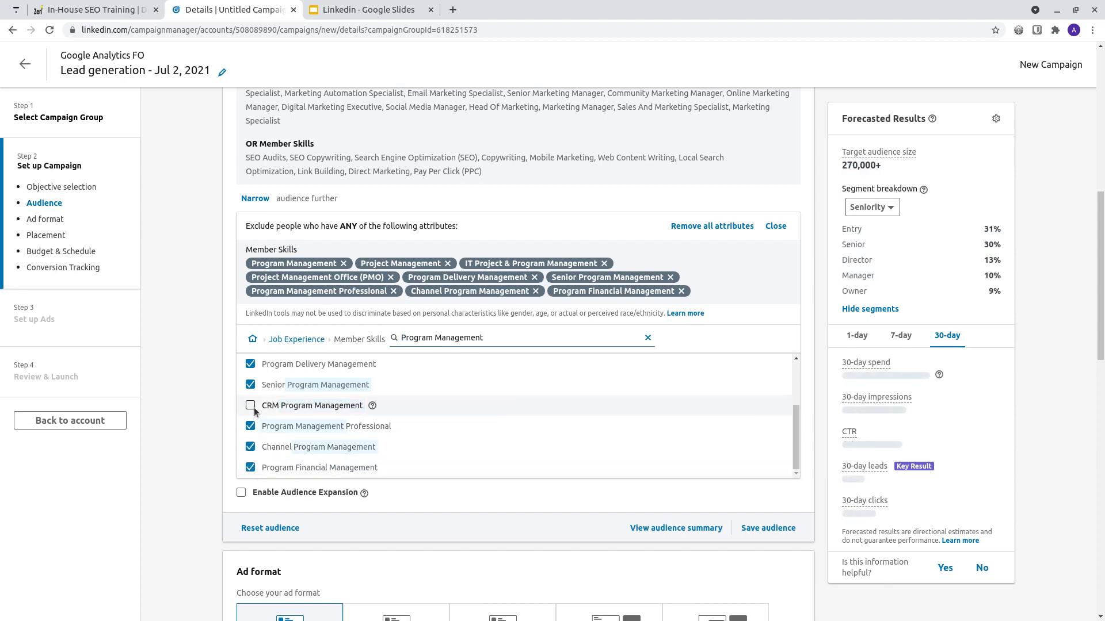
pyautogui.click(250, 406)
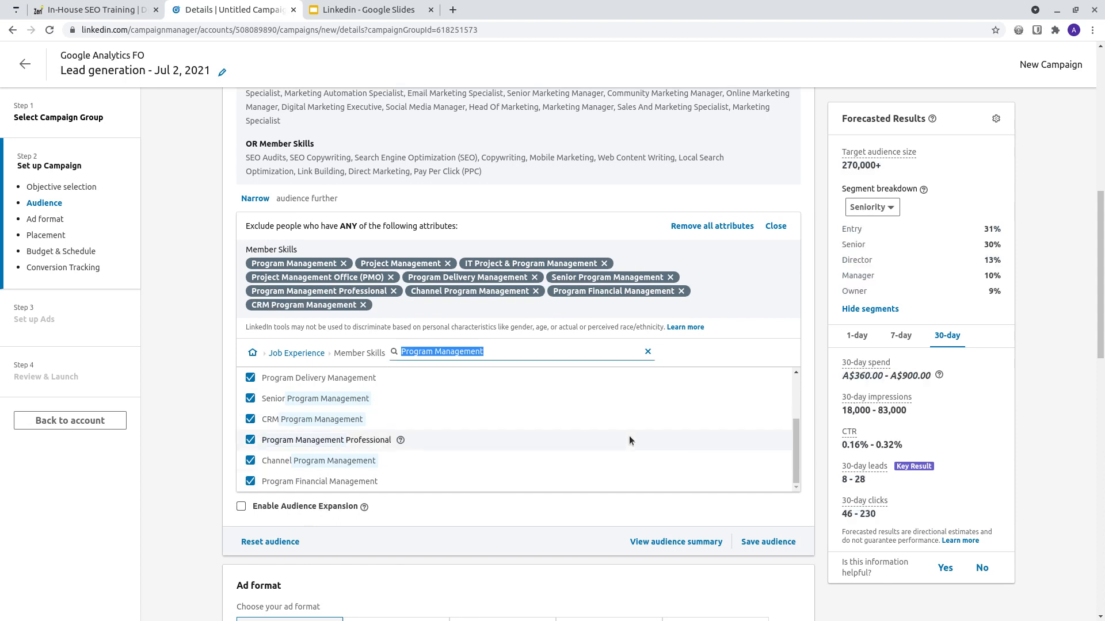
pyautogui.doubleClick(988, 229)
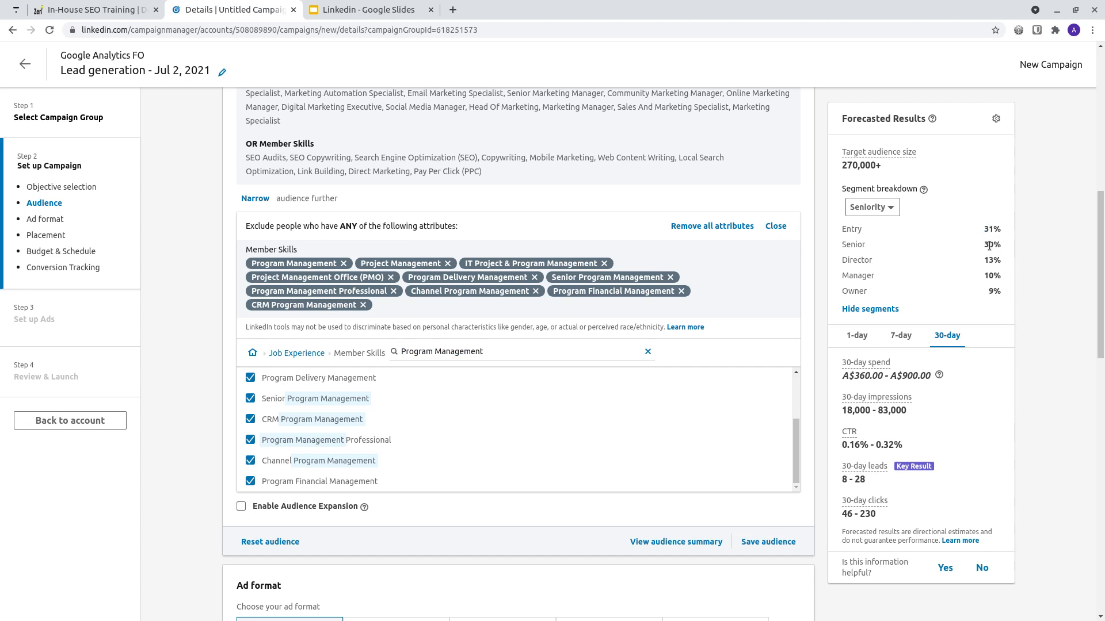
pyautogui.doubleClick(989, 245)
# Exclude the current job title Director under Job Experience and check the Director share in the seniority breakdown.
pyautogui.click(290, 355)
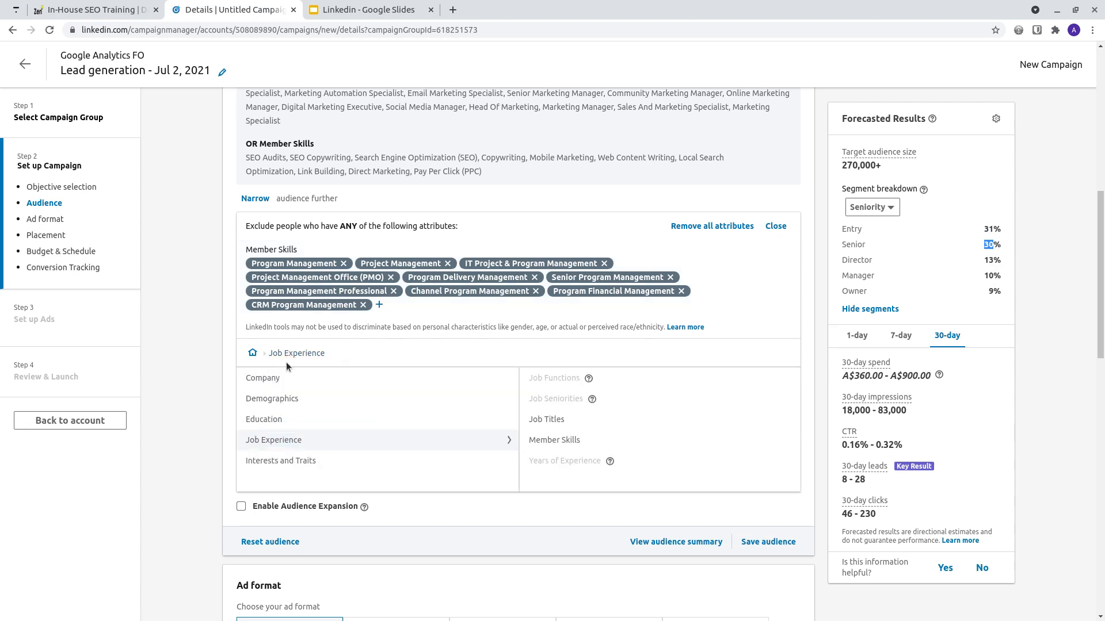
pyautogui.click(550, 420)
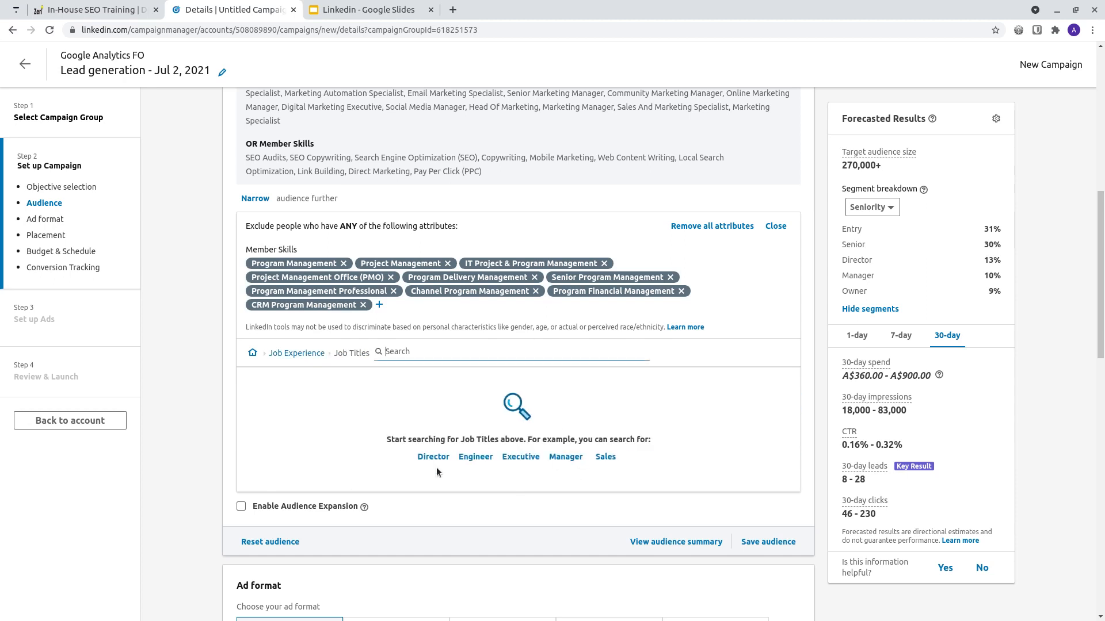
pyautogui.click(433, 457)
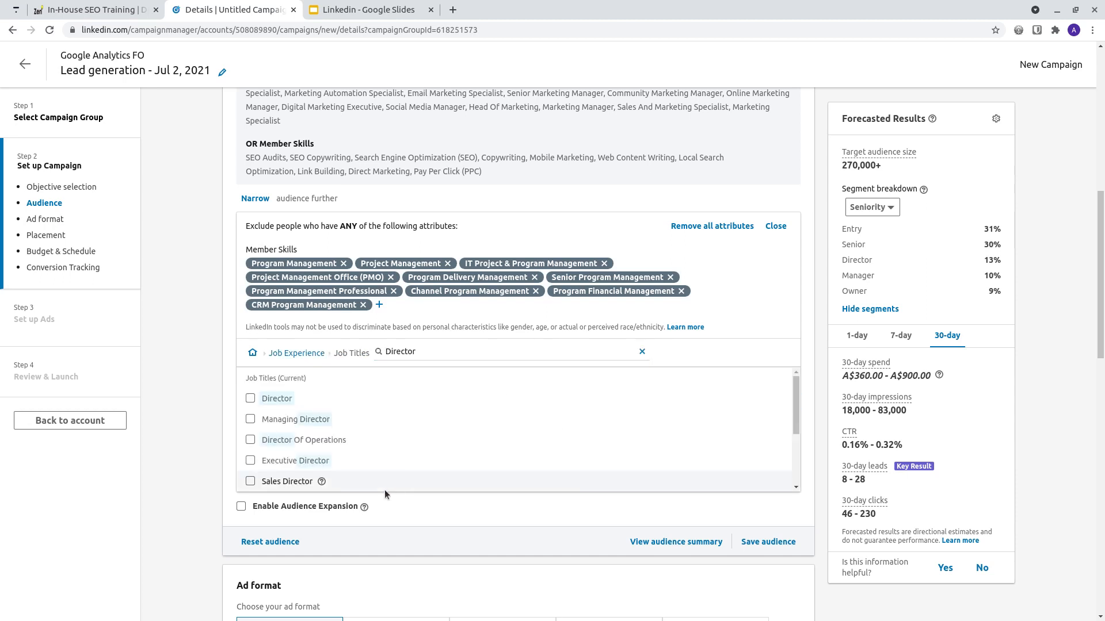
pyautogui.click(250, 399)
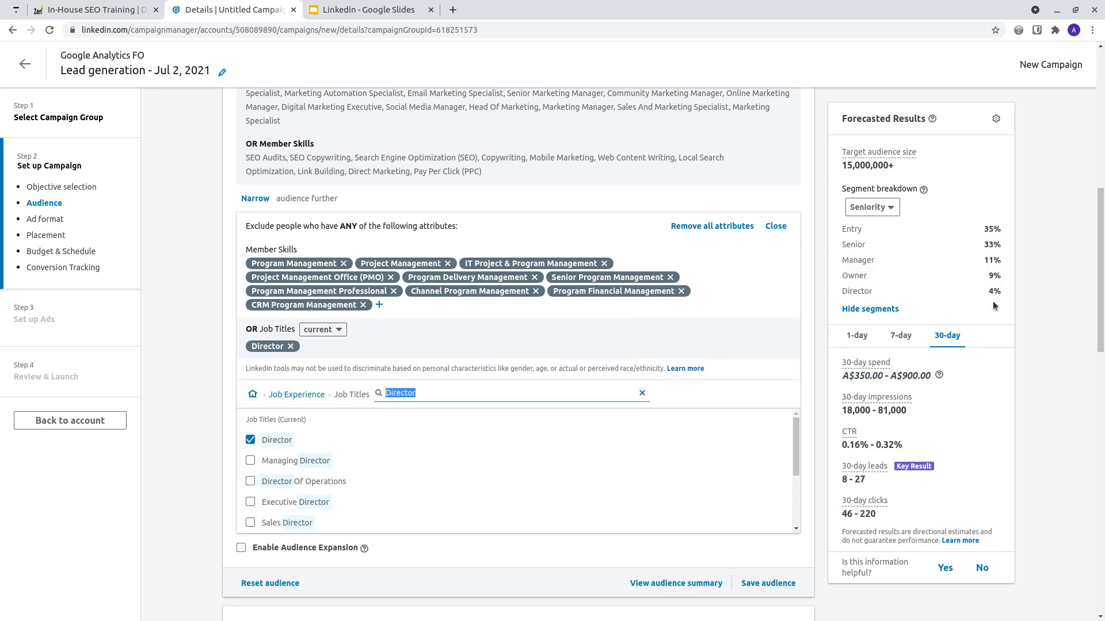
pyautogui.moveTo(989, 290); pyautogui.dragTo(1000, 297)
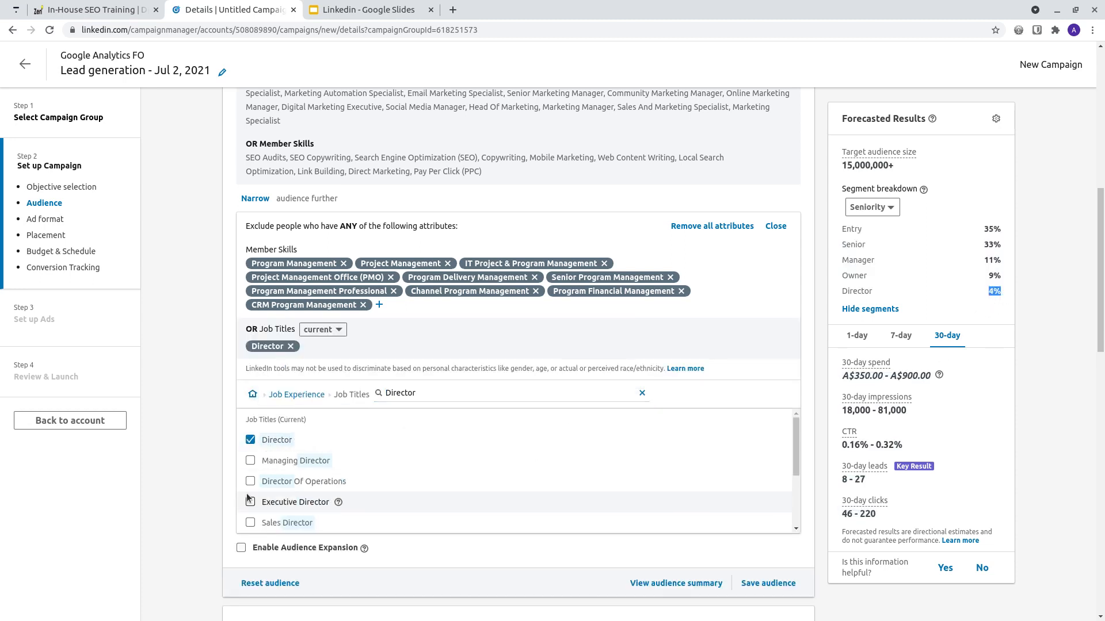
# Exclude the current job titles Managing Director, Director Of Operations, Executive Director and Sales Director.
pyautogui.click(251, 460)
pyautogui.click(250, 481)
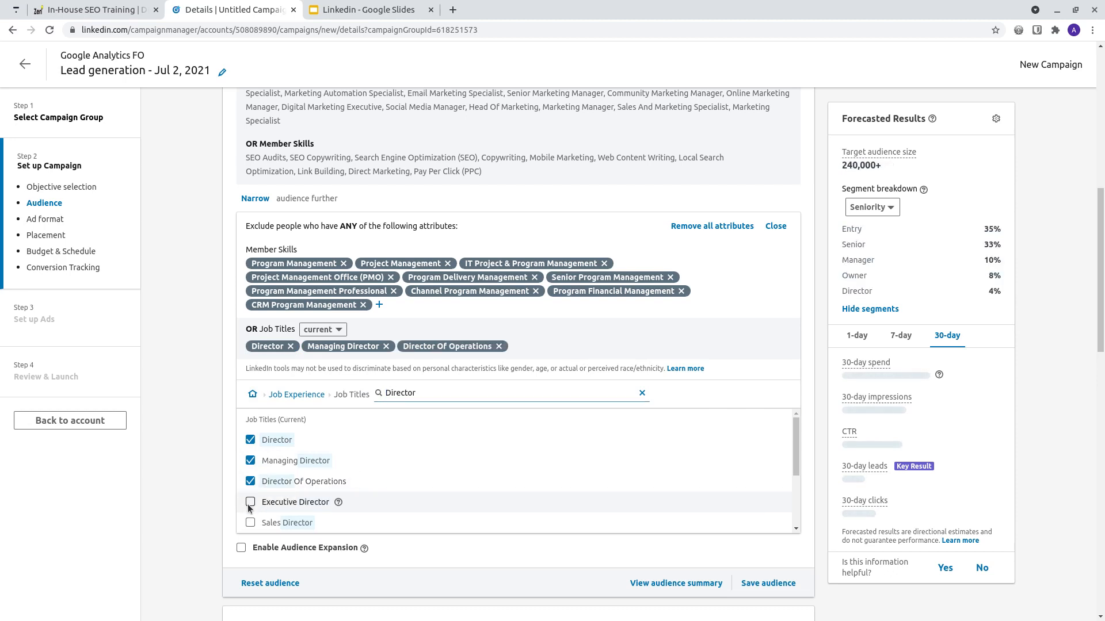
pyautogui.click(250, 502)
pyautogui.click(250, 523)
# Exclude the current job titles Marketing Director, Director Of Business Development, Creative Director, Financial Director and Human Resources Director.
pyautogui.scroll(-2, 262, 495)
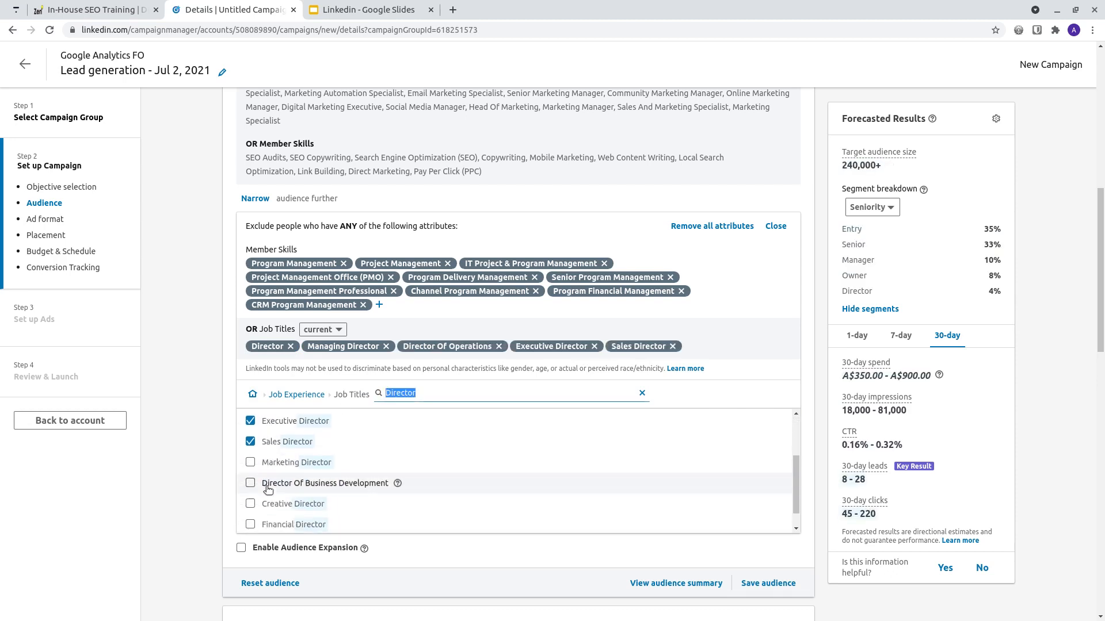
pyautogui.click(250, 452)
pyautogui.click(250, 472)
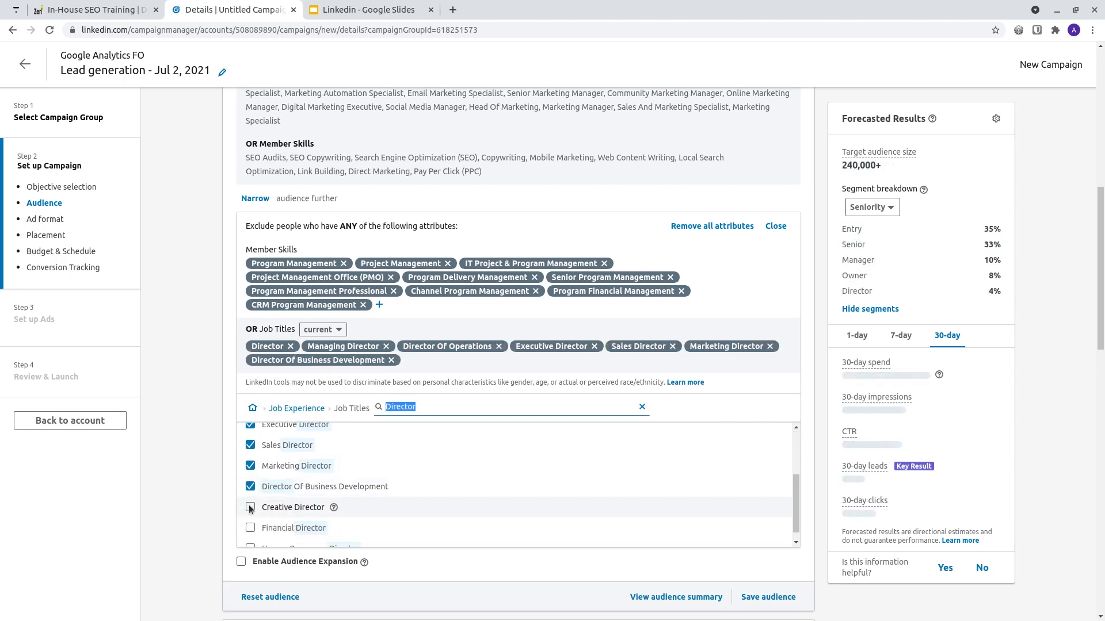
pyautogui.click(251, 507)
pyautogui.scroll(-1, 274, 496)
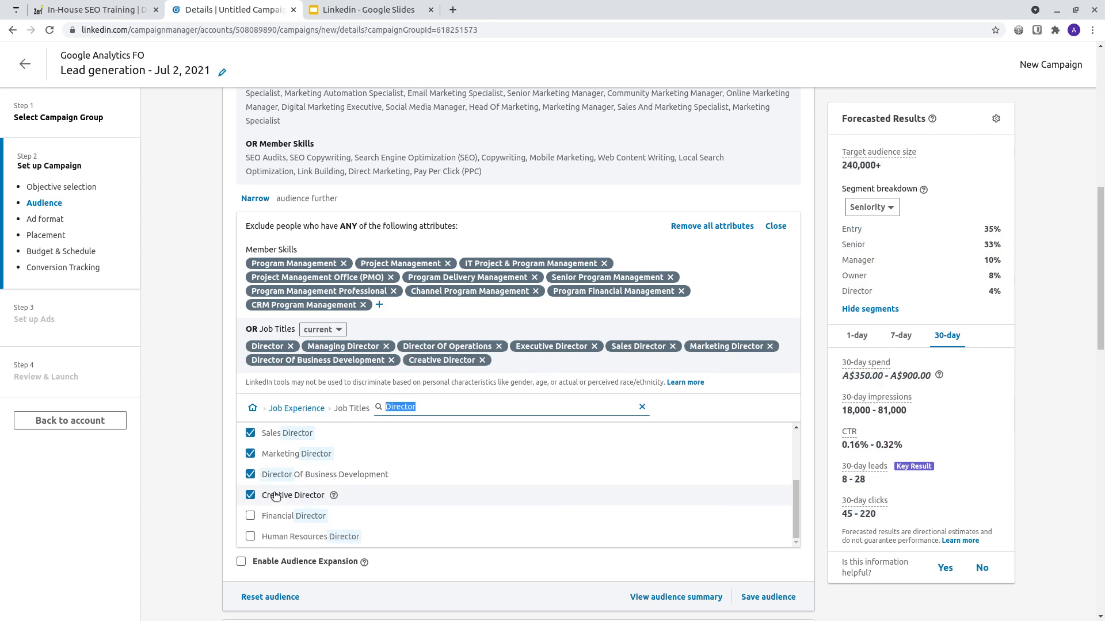
pyautogui.click(250, 516)
pyautogui.click(347, 538)
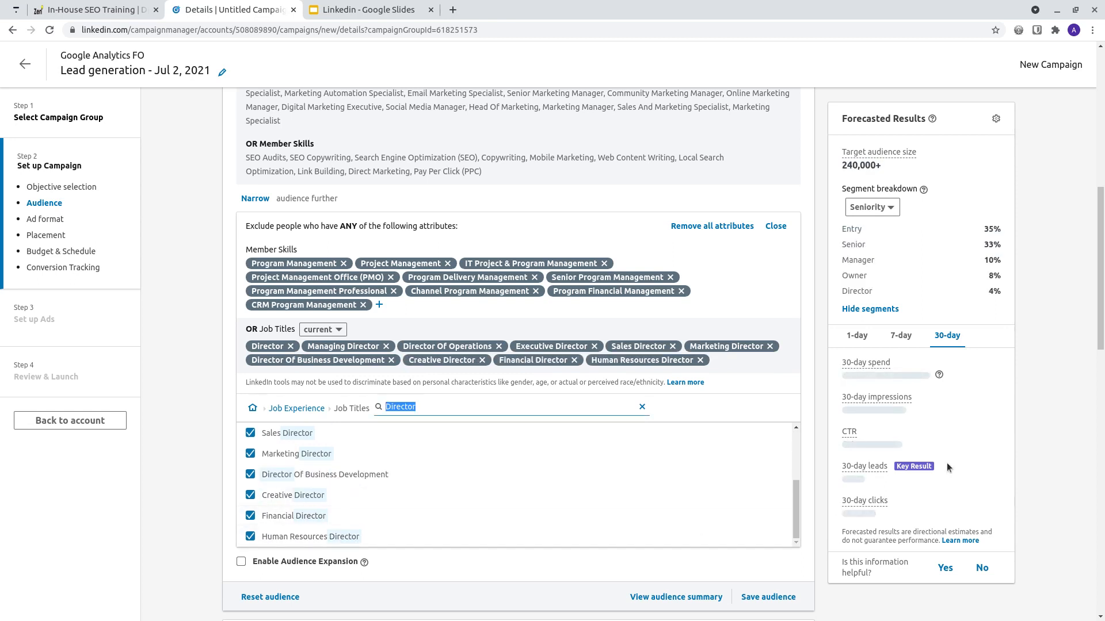
# Review the included and excluded audience attributes and the Director share in the forecast's seniority breakdown.
pyautogui.scroll(2, 391, 494)
pyautogui.scroll(3, 388, 498)
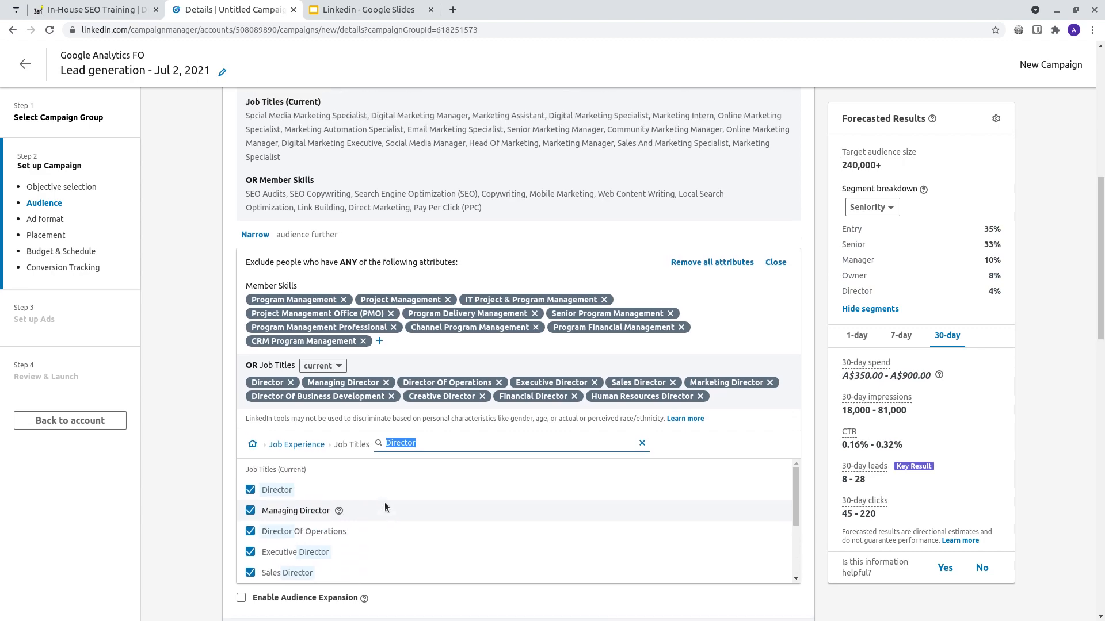
pyautogui.scroll(5, 157, 542)
pyautogui.scroll(-7, 184, 490)
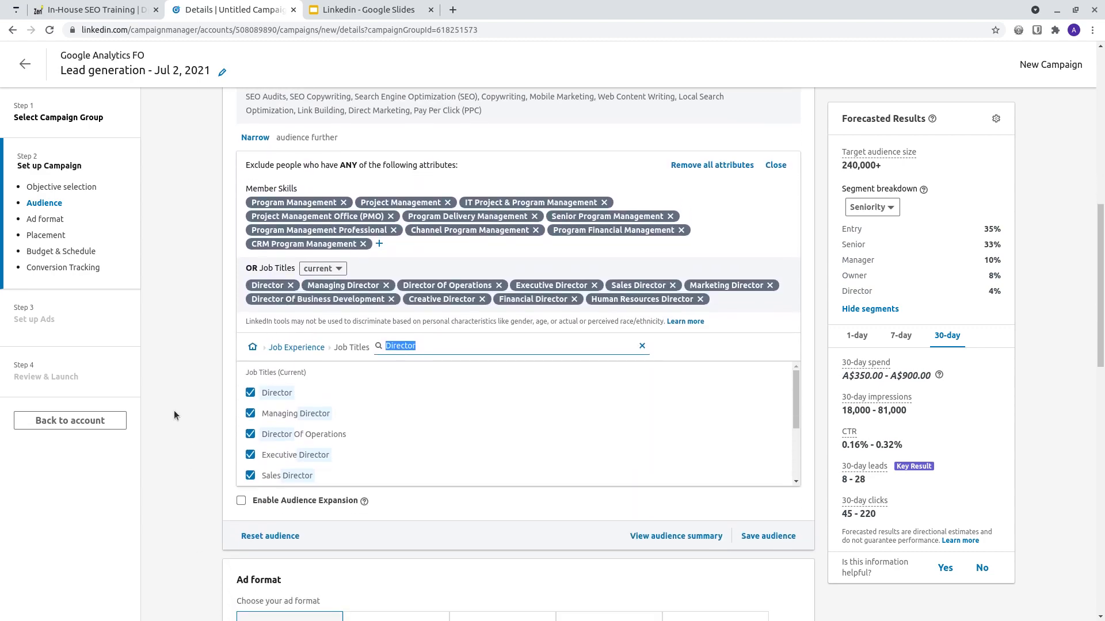
pyautogui.click(991, 292)
pyautogui.moveTo(991, 292); pyautogui.dragTo(1001, 293)
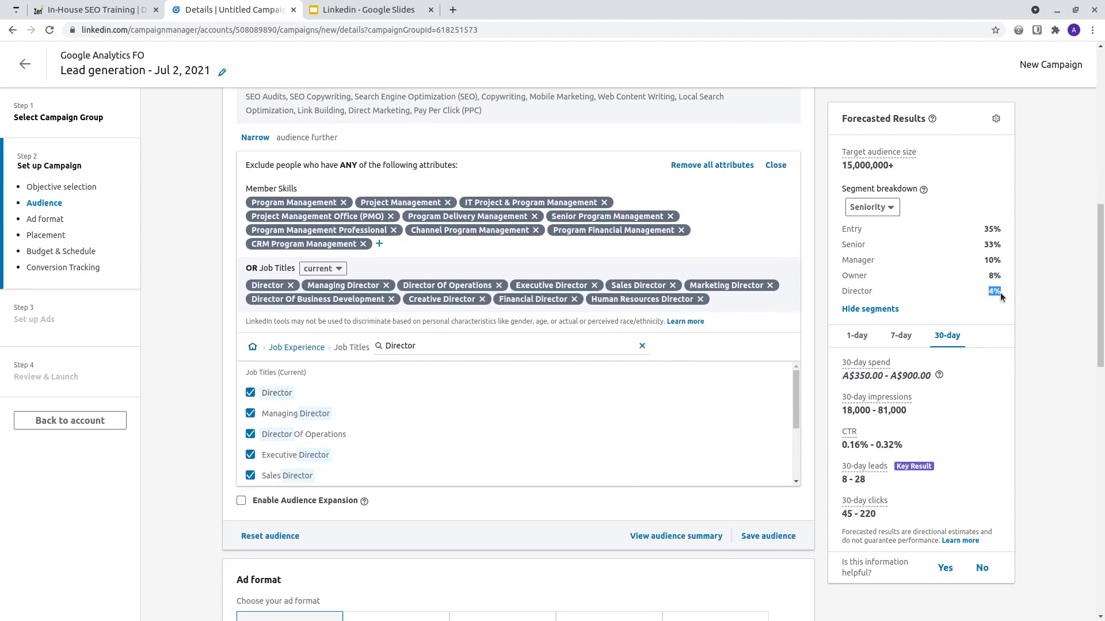
# Search the excluded job titles for "owne" and exclude Owner, comparing the seniority breakdown with and without it.
pyautogui.click(299, 352)
pyautogui.click(556, 417)
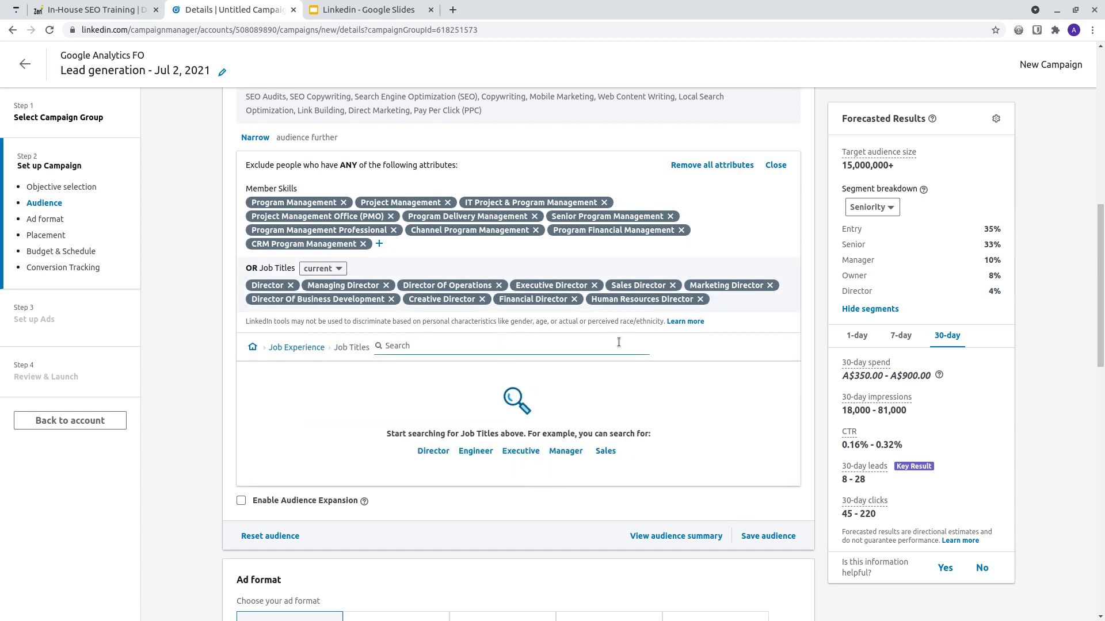
pyautogui.write('owne')
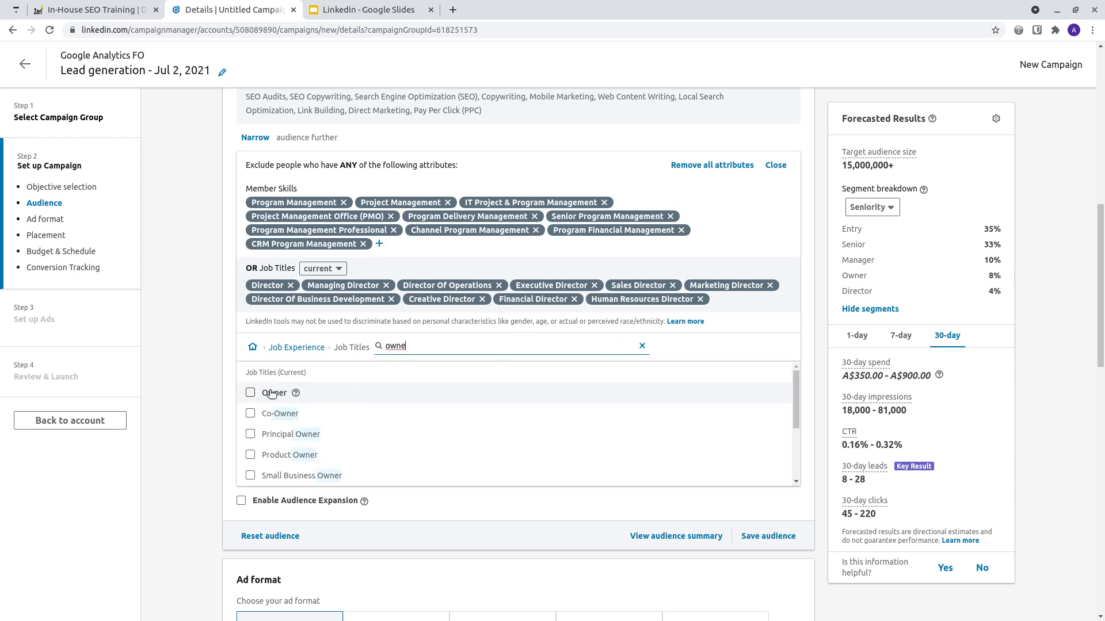
pyautogui.click(250, 394)
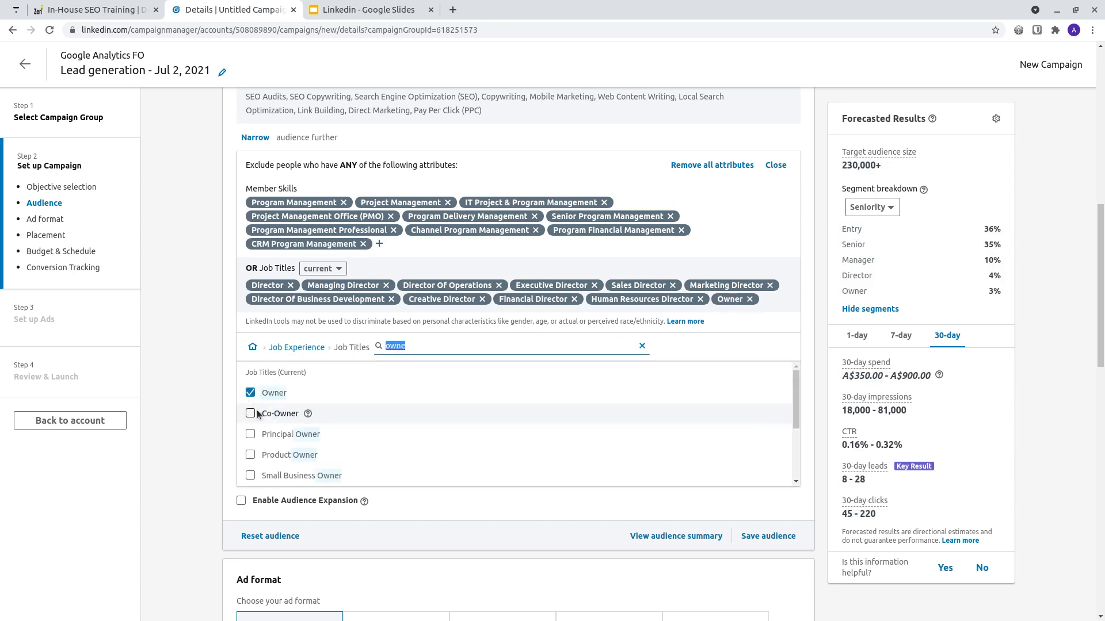
pyautogui.click(251, 393)
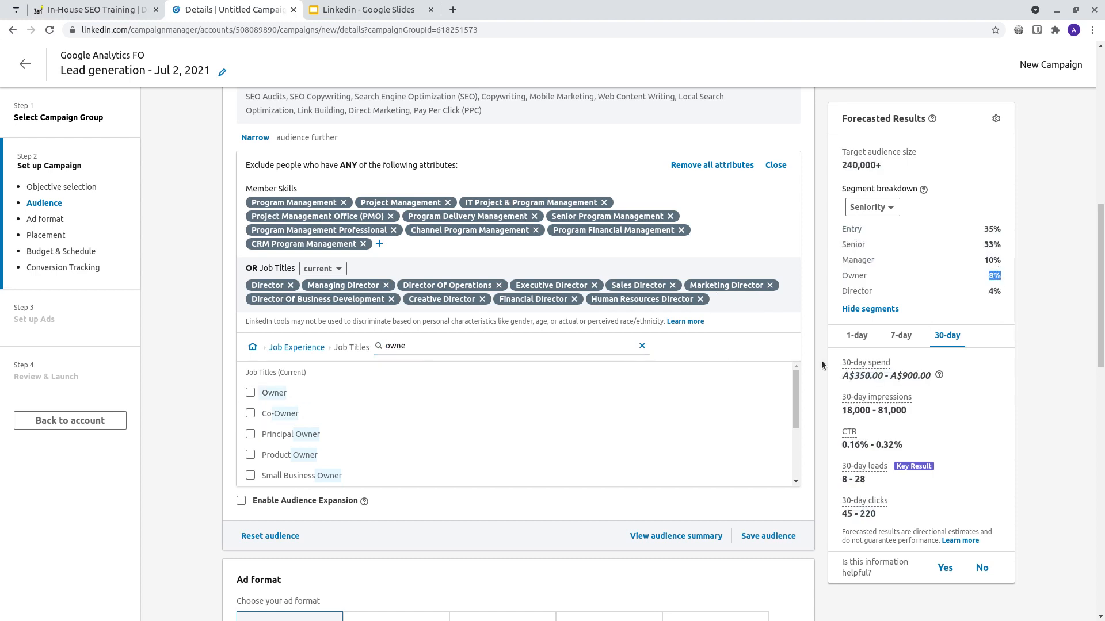
pyautogui.click(251, 394)
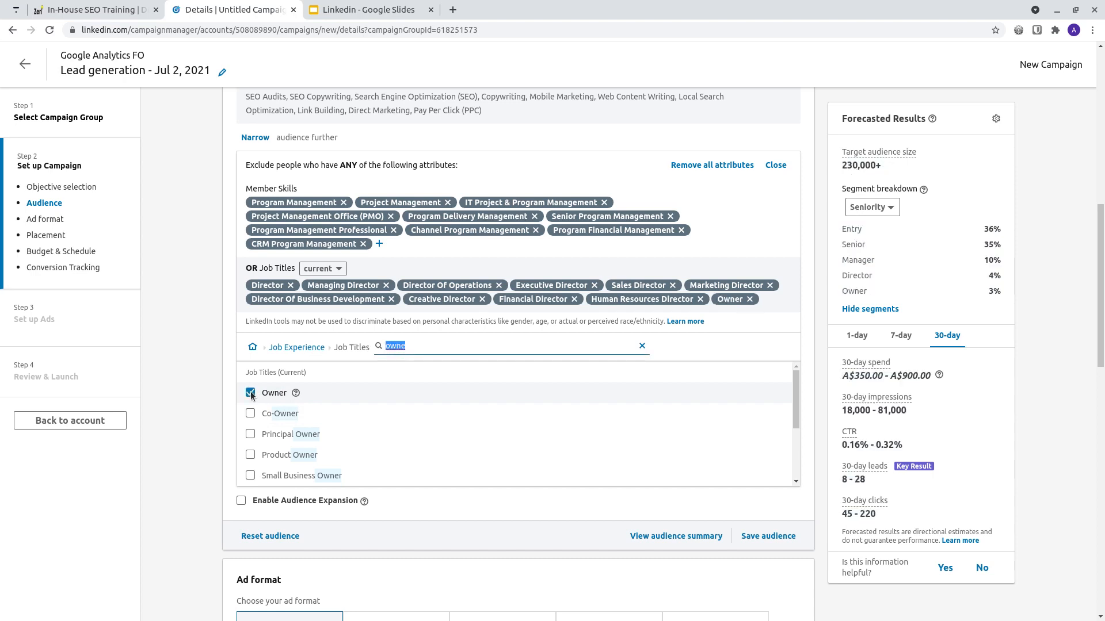
# Exclude the current job titles Co-Owner, Principal Owner and Product Owner, checking the Owner share in the seniority breakdown.
pyautogui.click(251, 414)
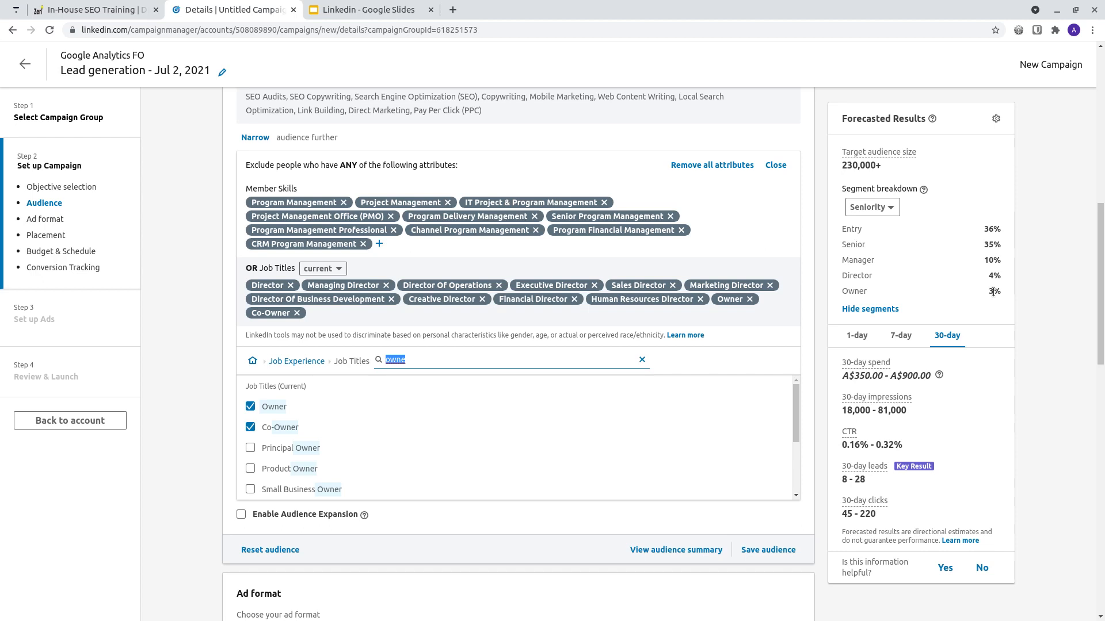
pyautogui.click(250, 448)
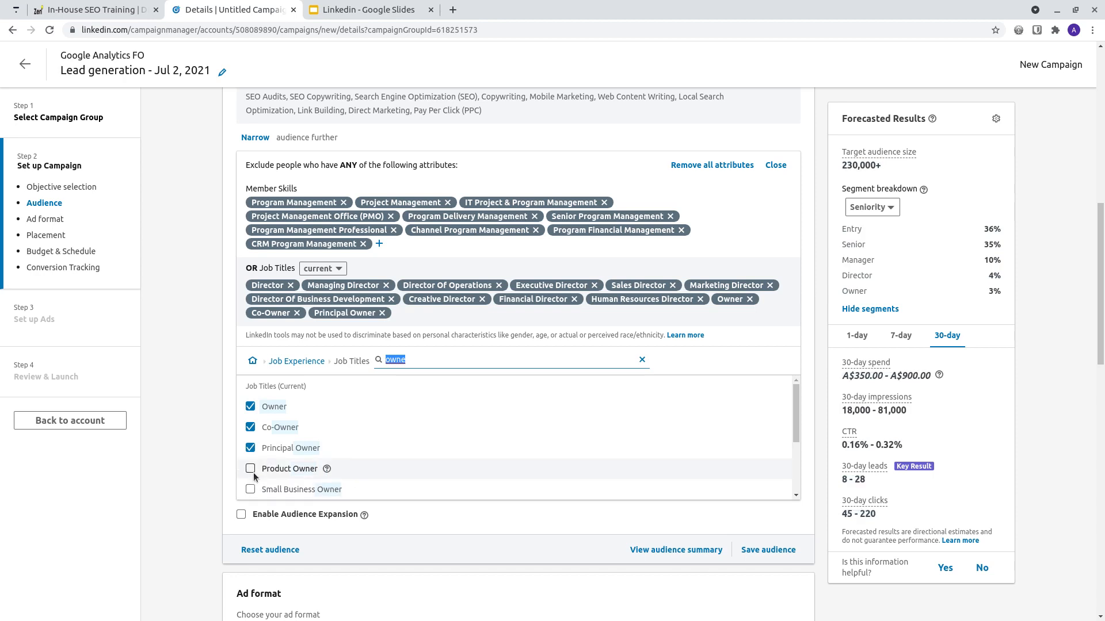
pyautogui.moveTo(987, 295); pyautogui.dragTo(977, 314)
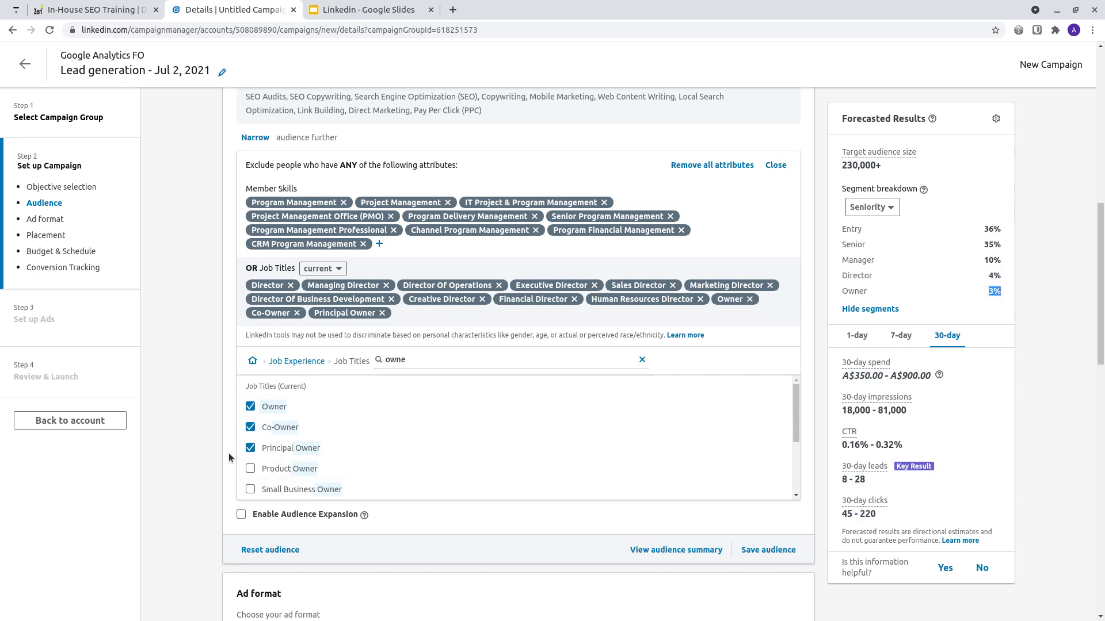
pyautogui.click(251, 469)
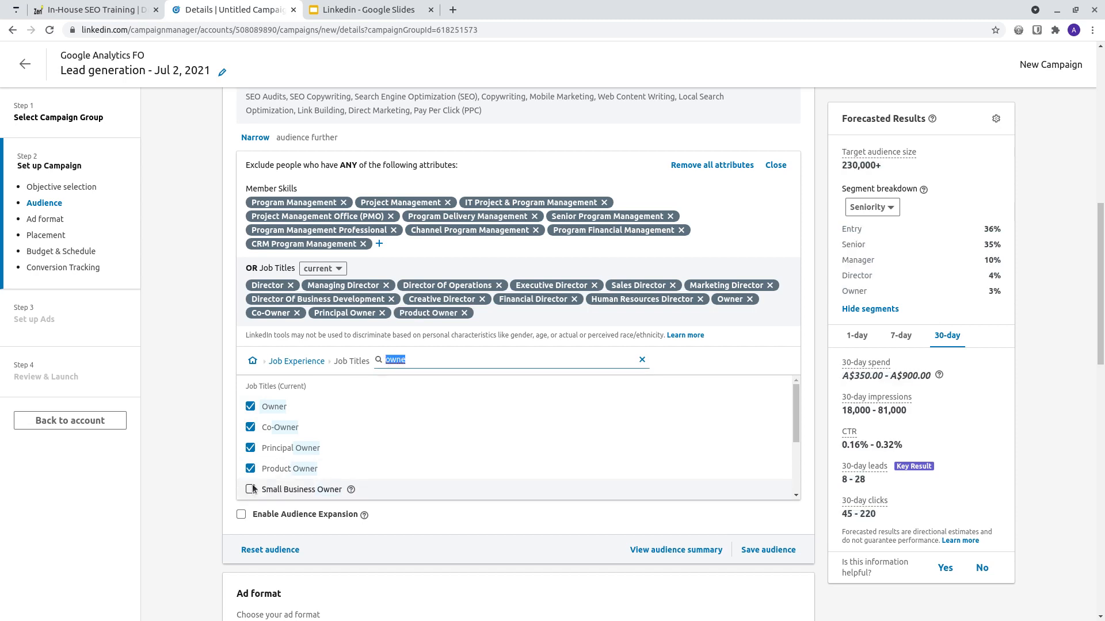
# Exclude the current job titles Franchise Owner, Salon Owner and Agency Owner, leaving Small Business Owner unselected.
pyautogui.scroll(-2, 251, 461)
pyautogui.click(250, 435)
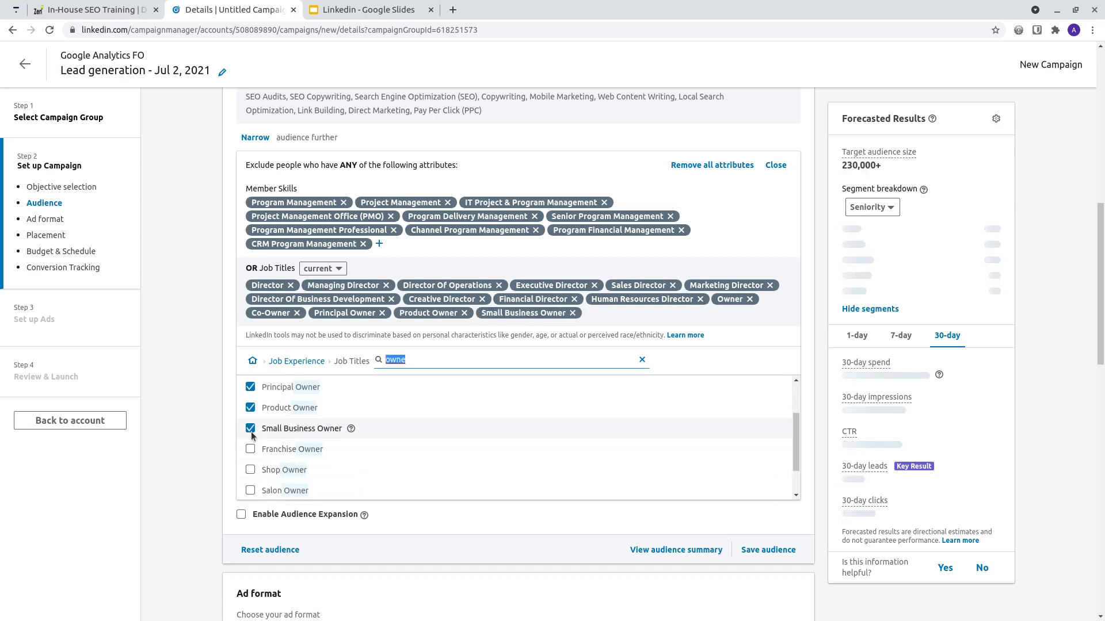
pyautogui.click(250, 436)
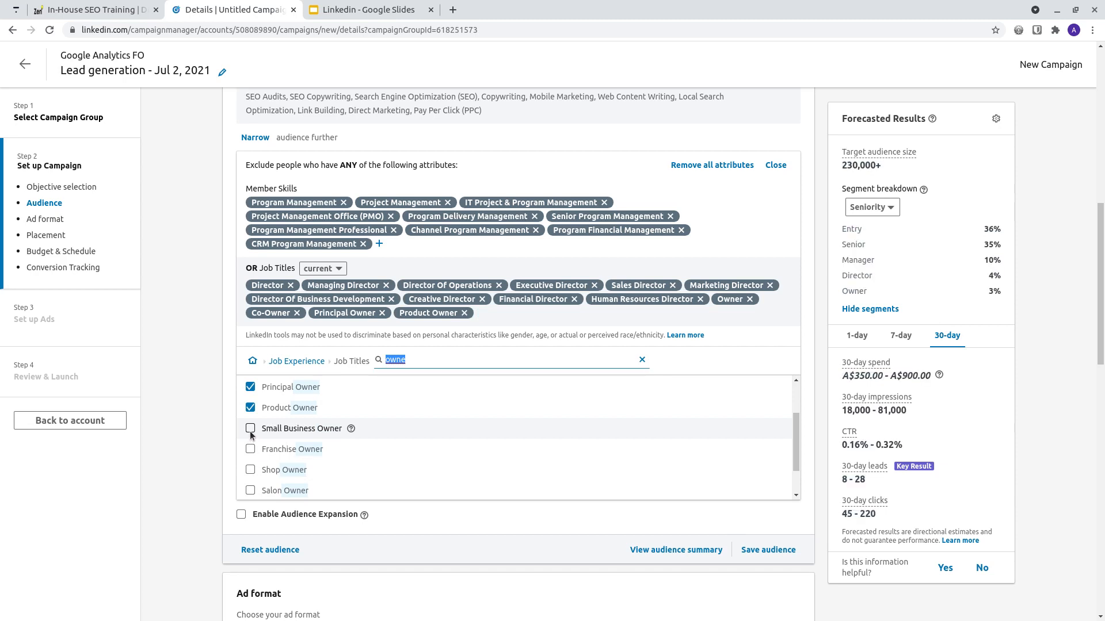
pyautogui.click(250, 450)
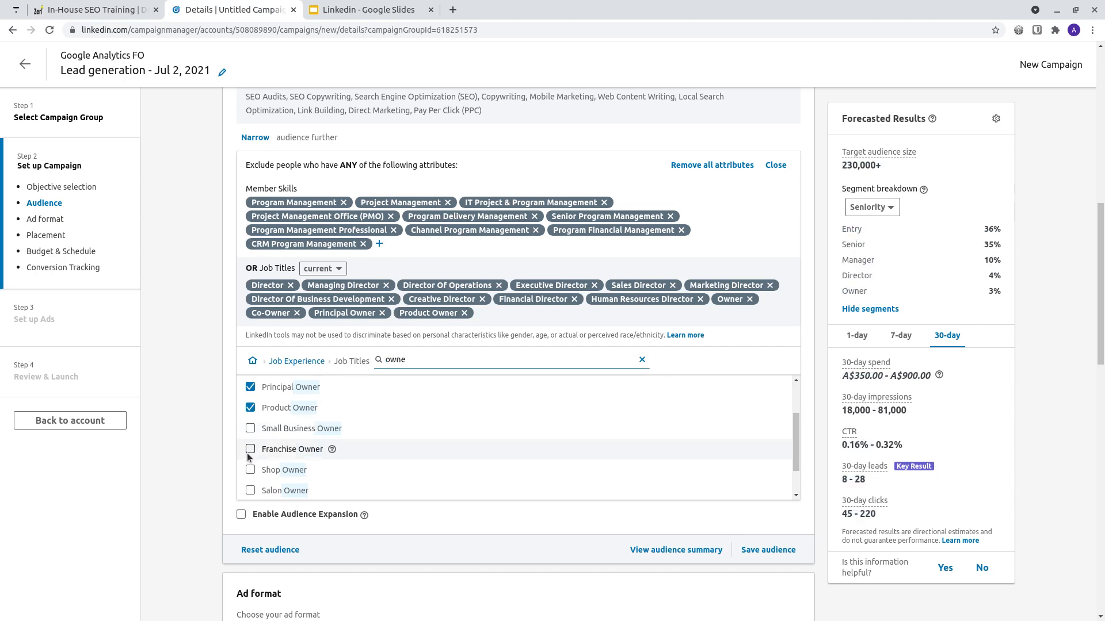
pyautogui.scroll(-1, 248, 452)
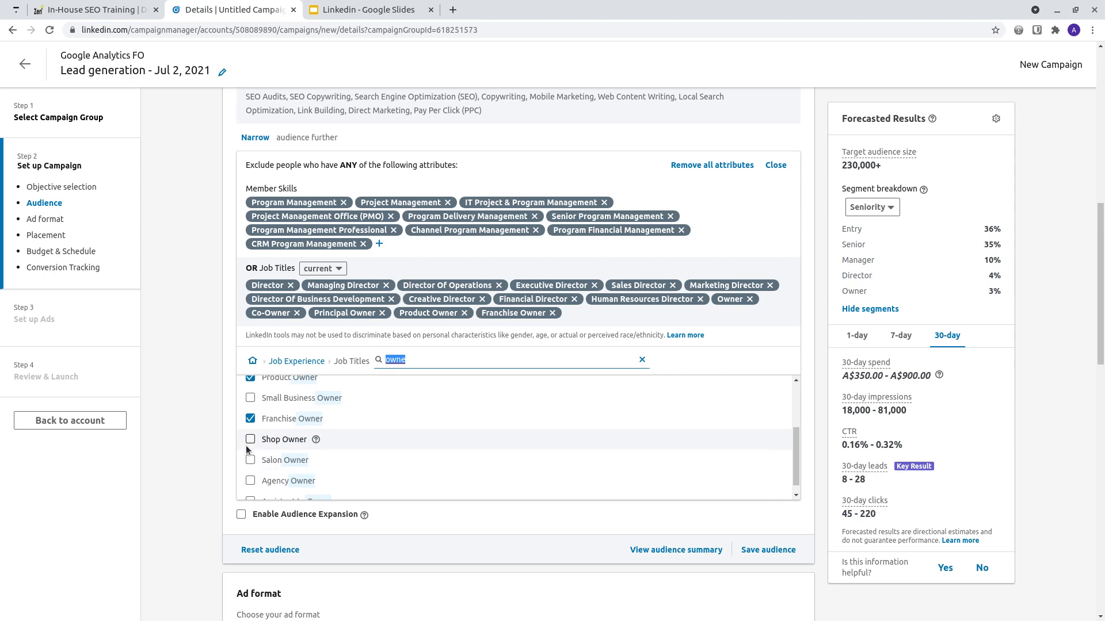
pyautogui.click(250, 461)
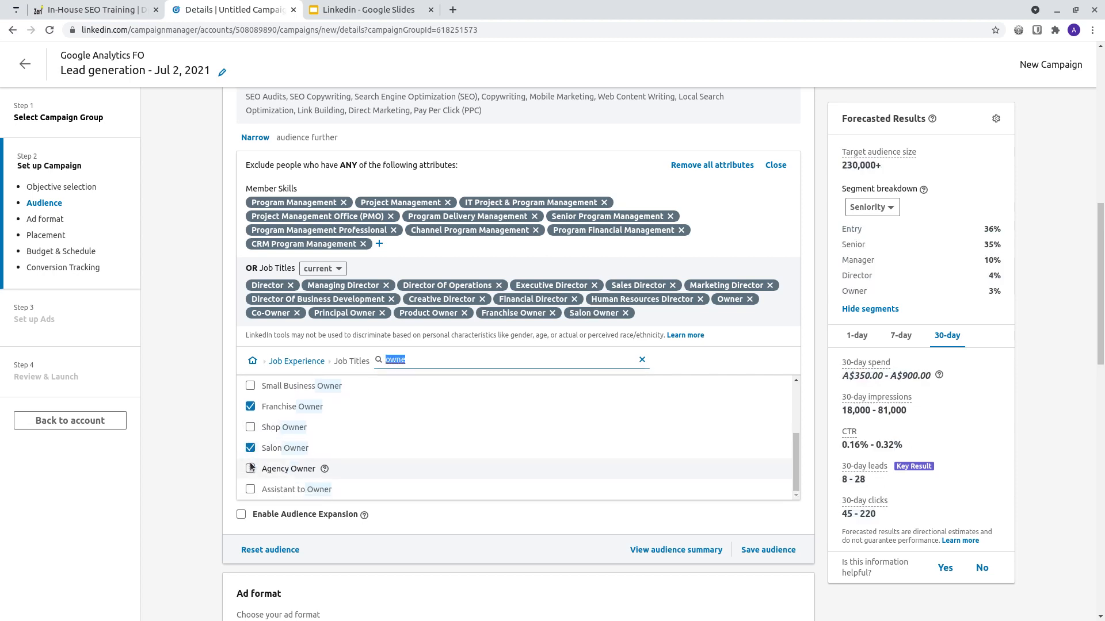
pyautogui.click(250, 469)
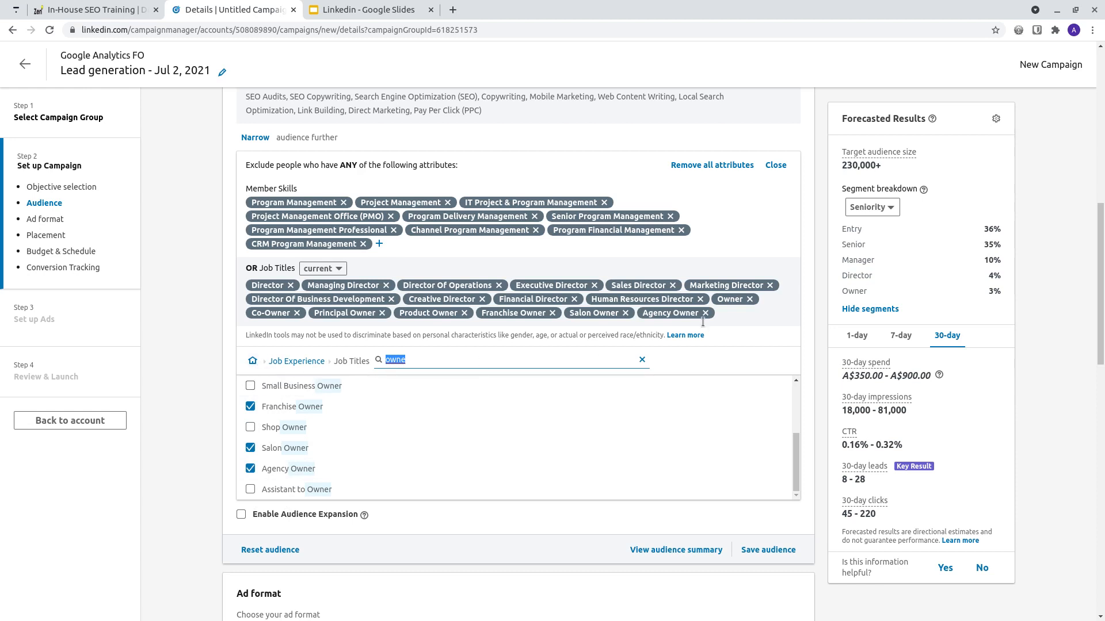
# Check the forecast's target audience size and the Entry and Senior shares in the seniority breakdown.
pyautogui.moveTo(890, 166); pyautogui.dragTo(841, 167)
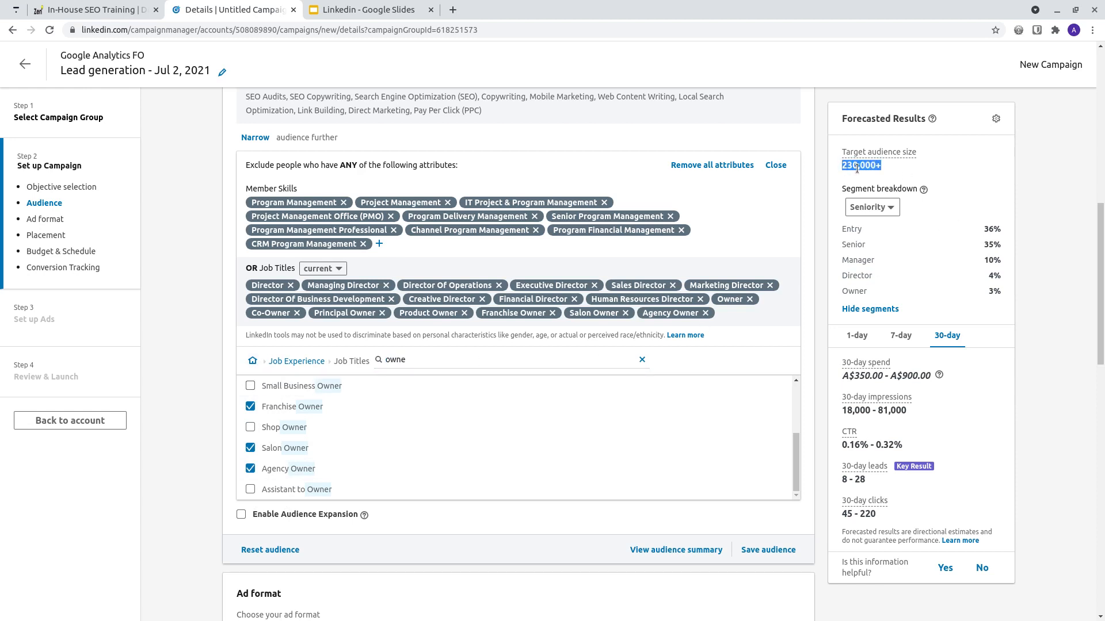
pyautogui.moveTo(984, 229); pyautogui.dragTo(993, 229)
pyautogui.click(1008, 241)
pyautogui.moveTo(993, 245)
pyautogui.mouseDown()
pyautogui.moveTo(994, 259)
pyautogui.moveTo(985, 246)
pyautogui.mouseUp()
# Look at the Interests and Traits criteria for exclusions and the available option for saving the audience.
pyautogui.click(252, 361)
pyautogui.click(570, 469)
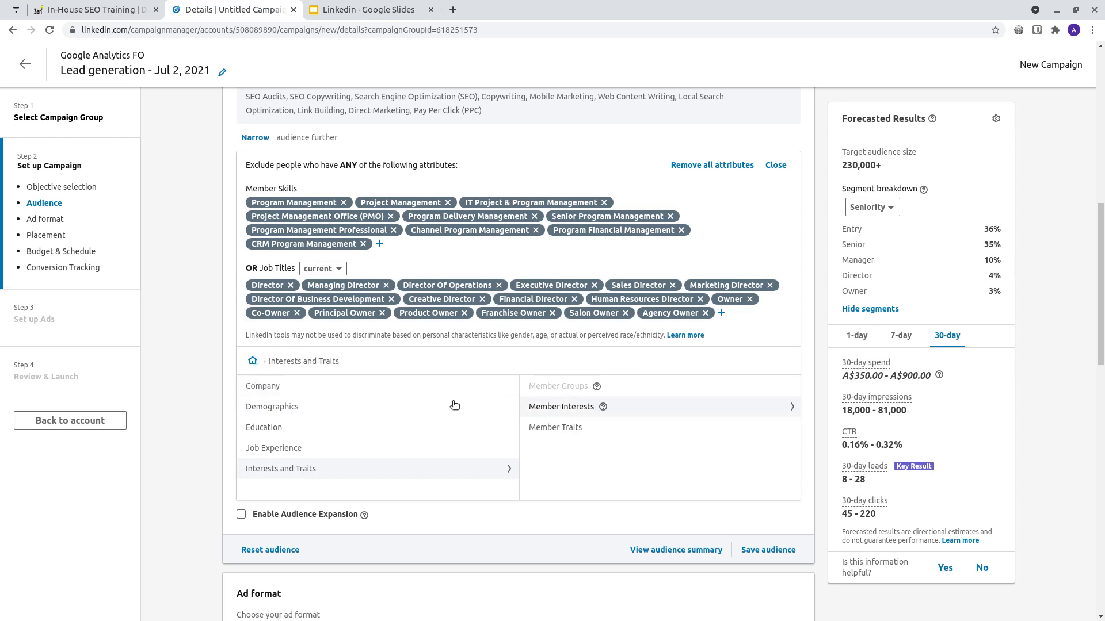
pyautogui.click(252, 360)
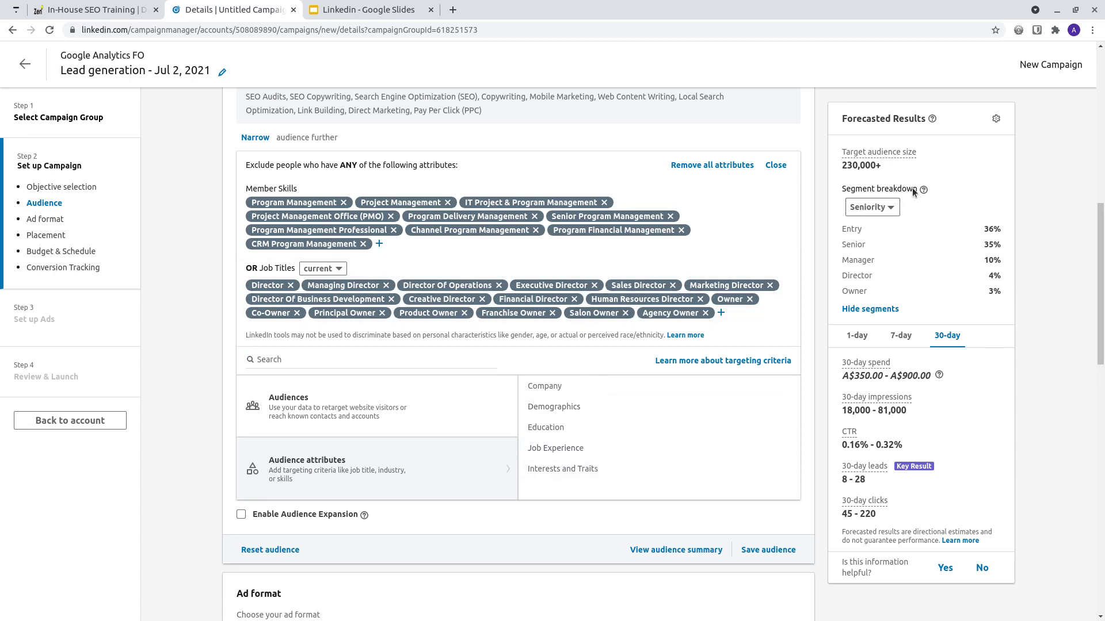
pyautogui.click(774, 553)
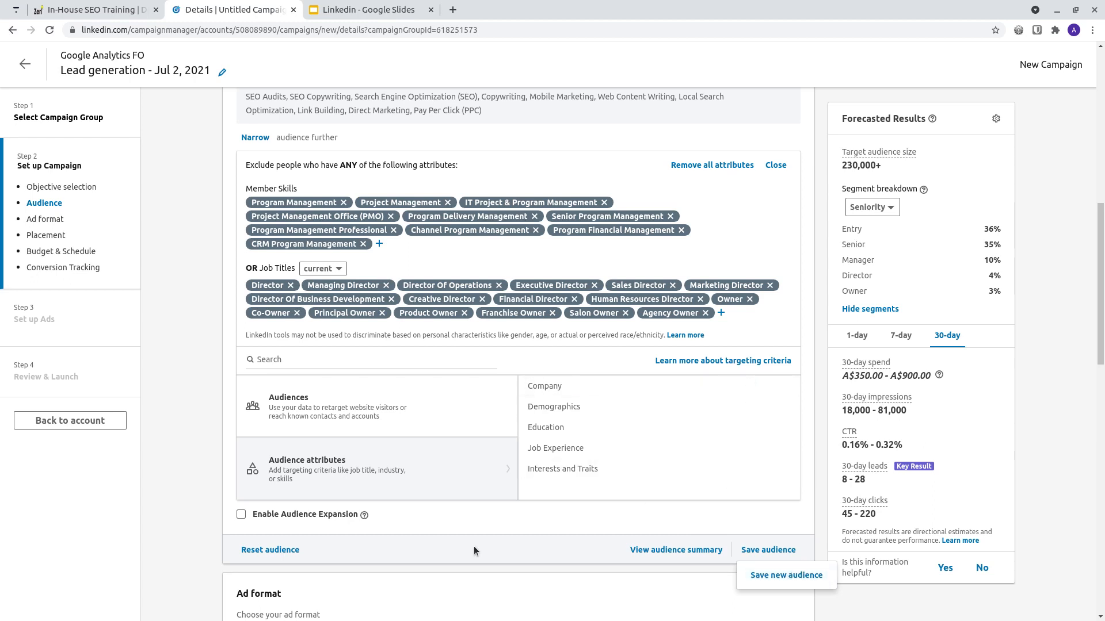
pyautogui.click(189, 414)
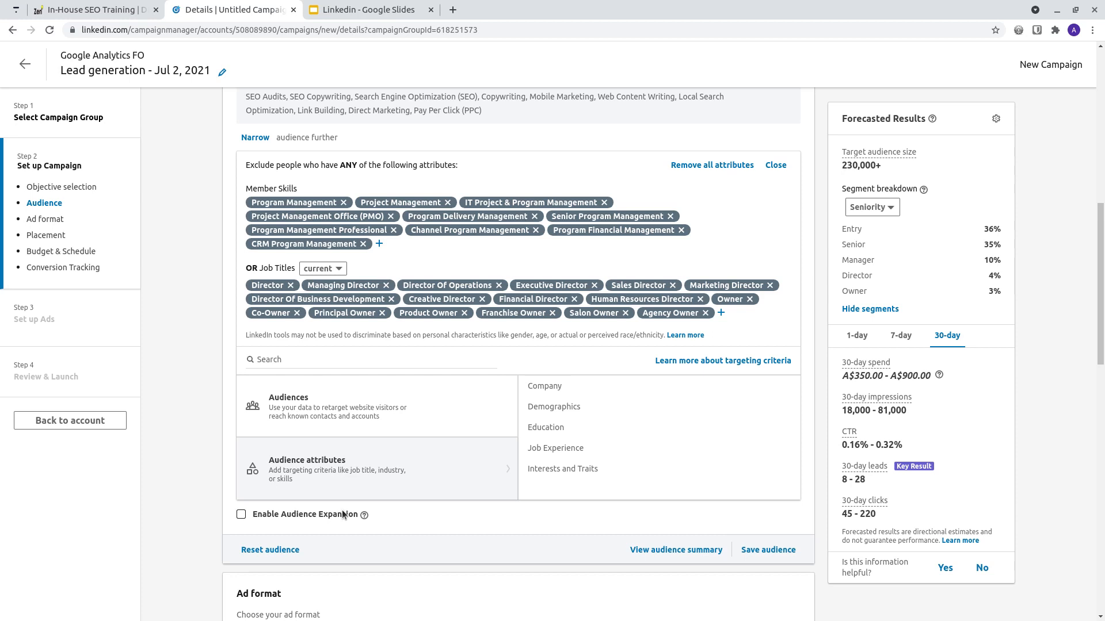
# Compare the 30-day spend and impressions forecasts with Audience Expansion enabled and disabled, leaving it disabled.
pyautogui.click(241, 516)
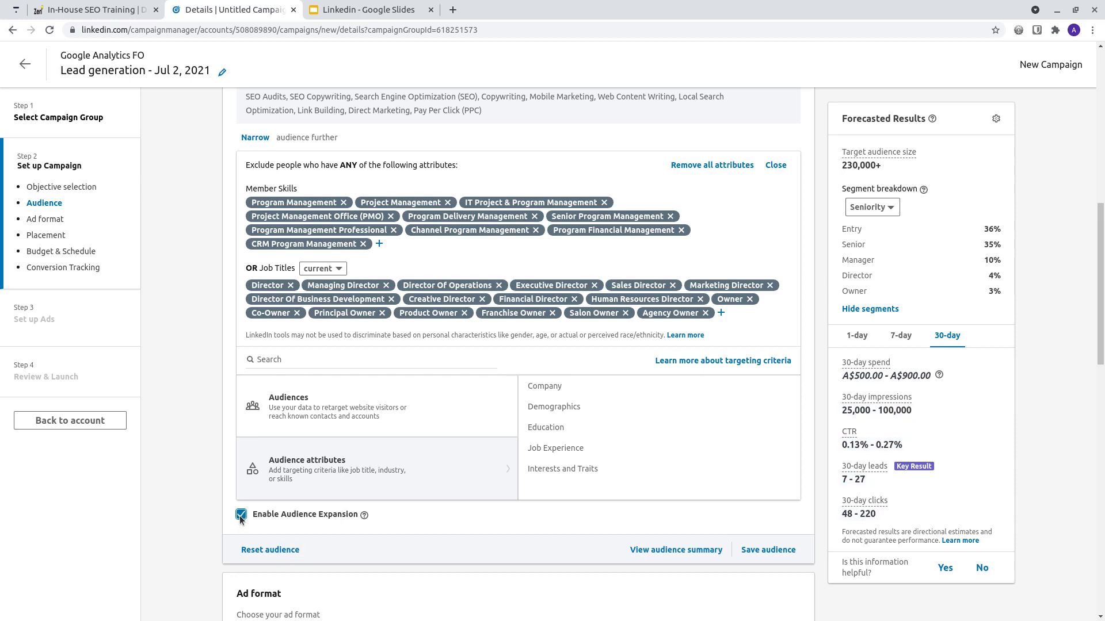
pyautogui.click(240, 516)
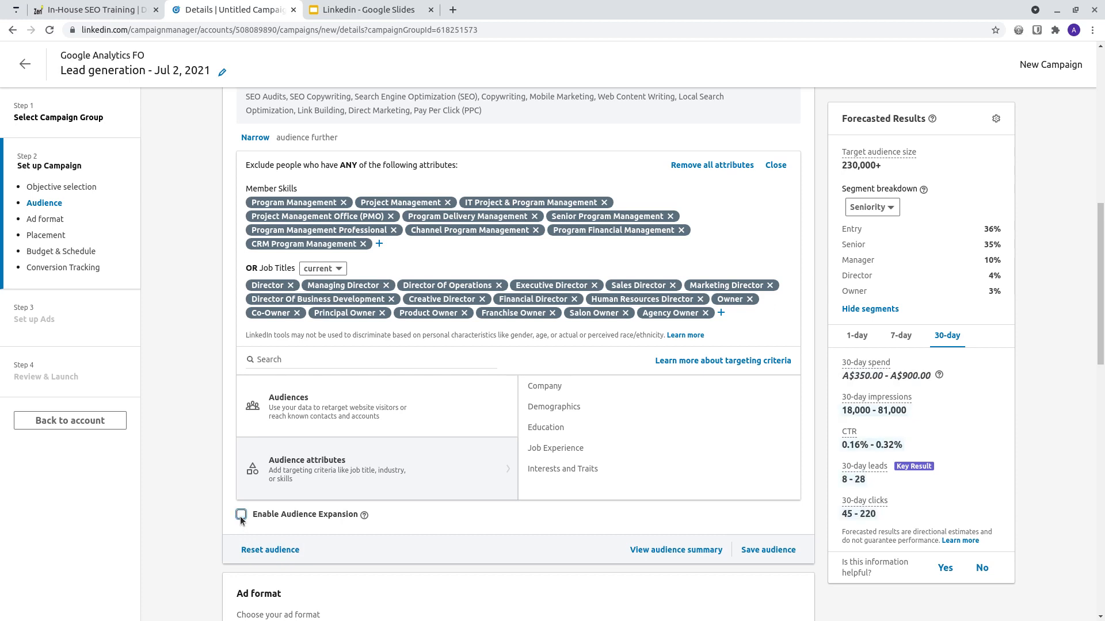
pyautogui.click(241, 516)
pyautogui.moveTo(847, 410); pyautogui.dragTo(890, 410)
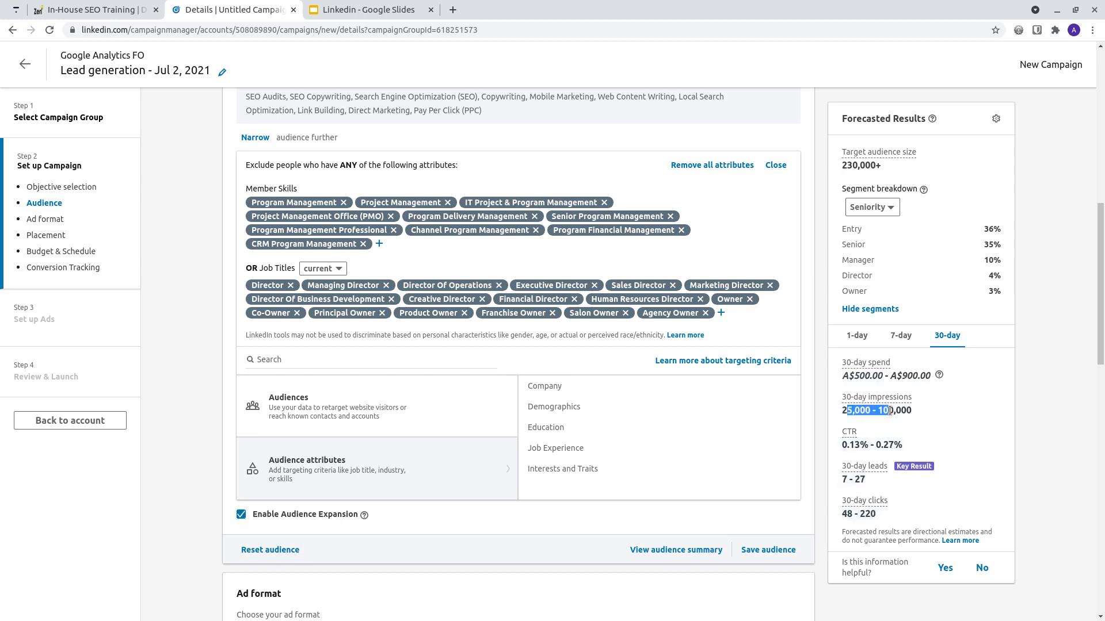
pyautogui.click(242, 516)
pyautogui.click(243, 516)
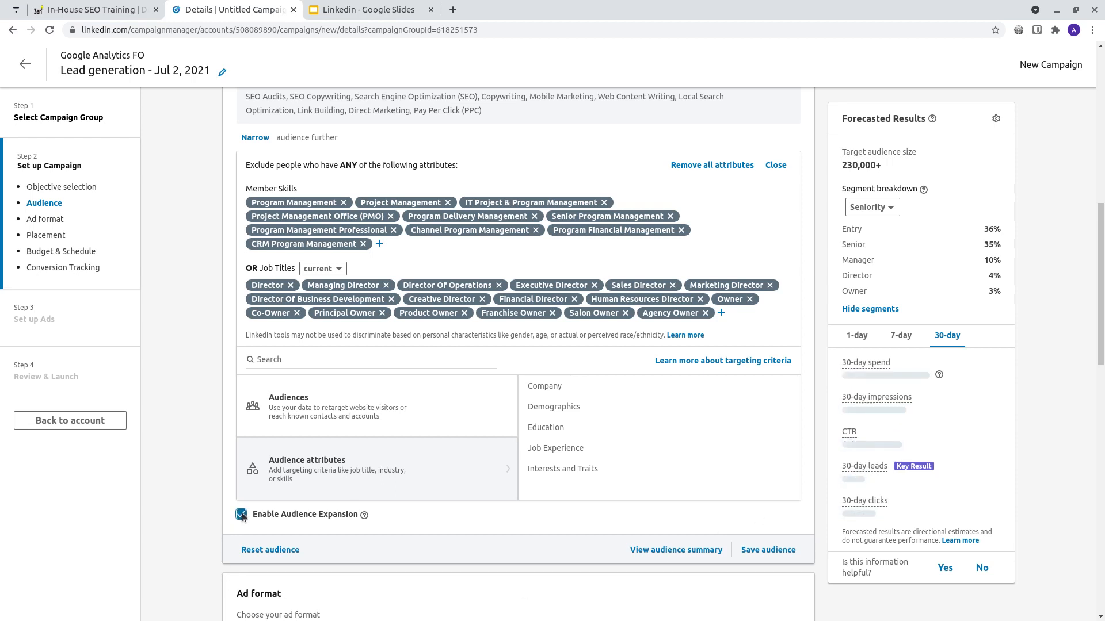
pyautogui.click(243, 516)
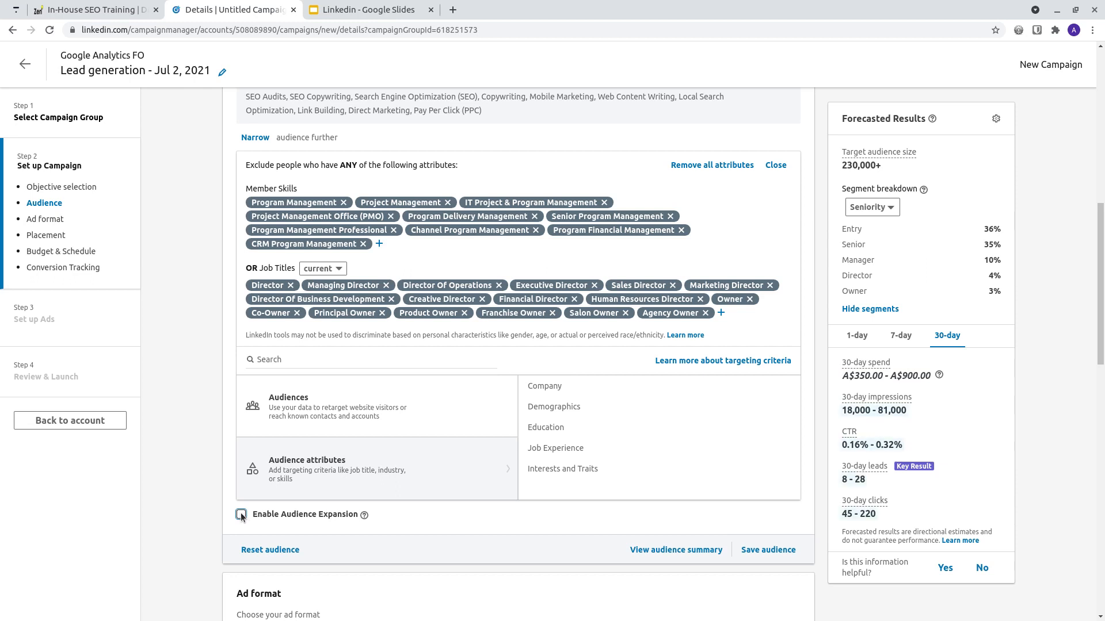
pyautogui.click(241, 516)
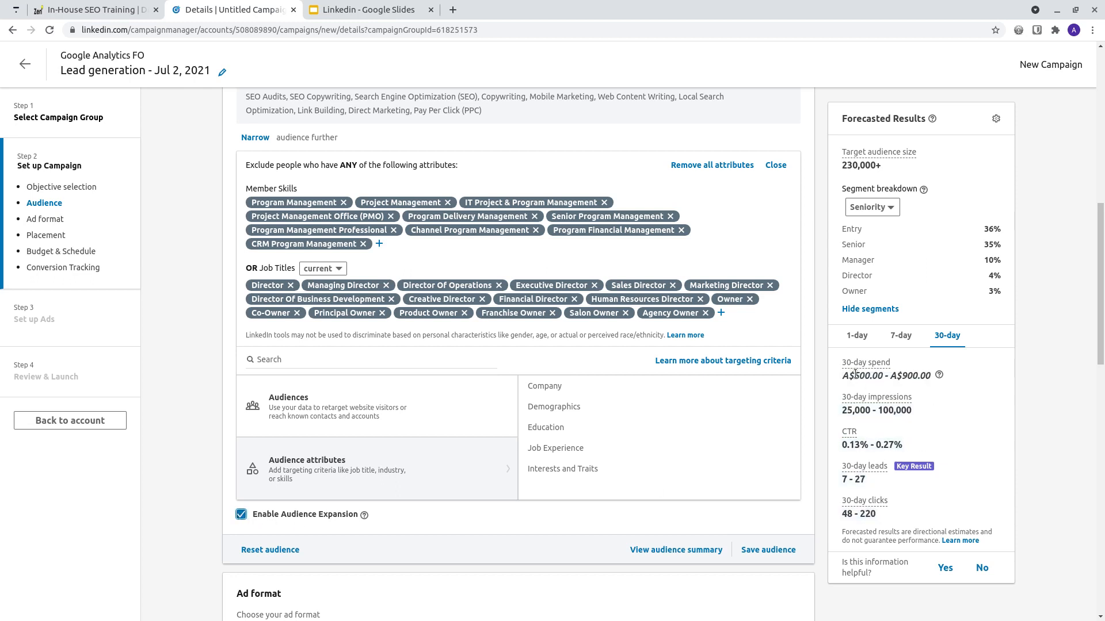
pyautogui.moveTo(855, 375); pyautogui.dragTo(873, 377)
pyautogui.click(243, 514)
# Review the audience's location, language, included and excluded attributes, and the segment breakdown options in the forecast.
pyautogui.scroll(1, 661, 498)
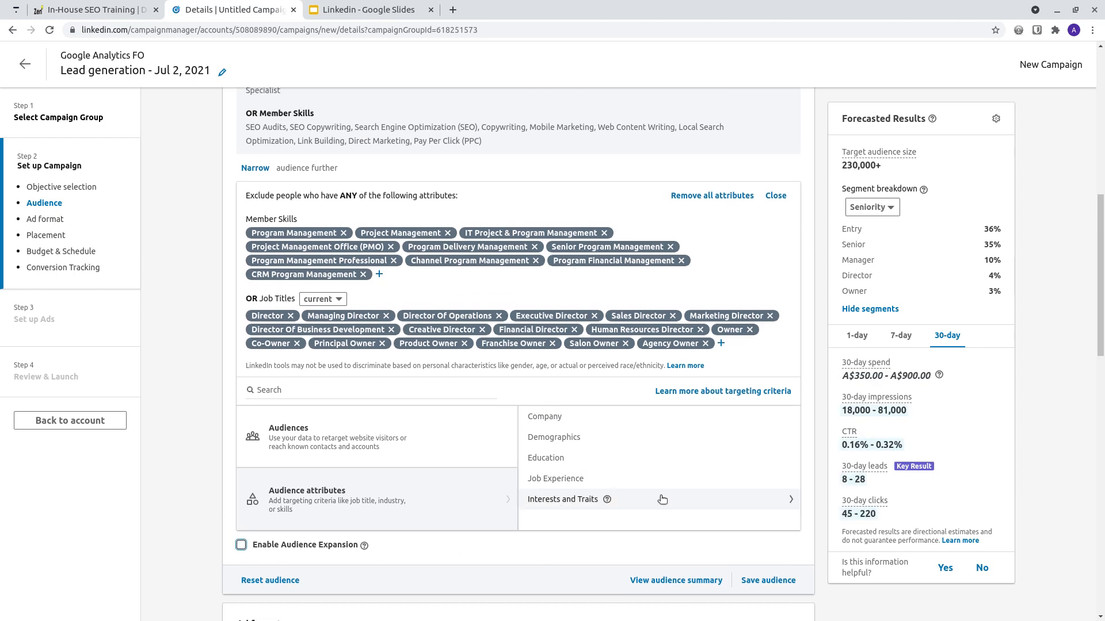
pyautogui.scroll(2, 652, 500)
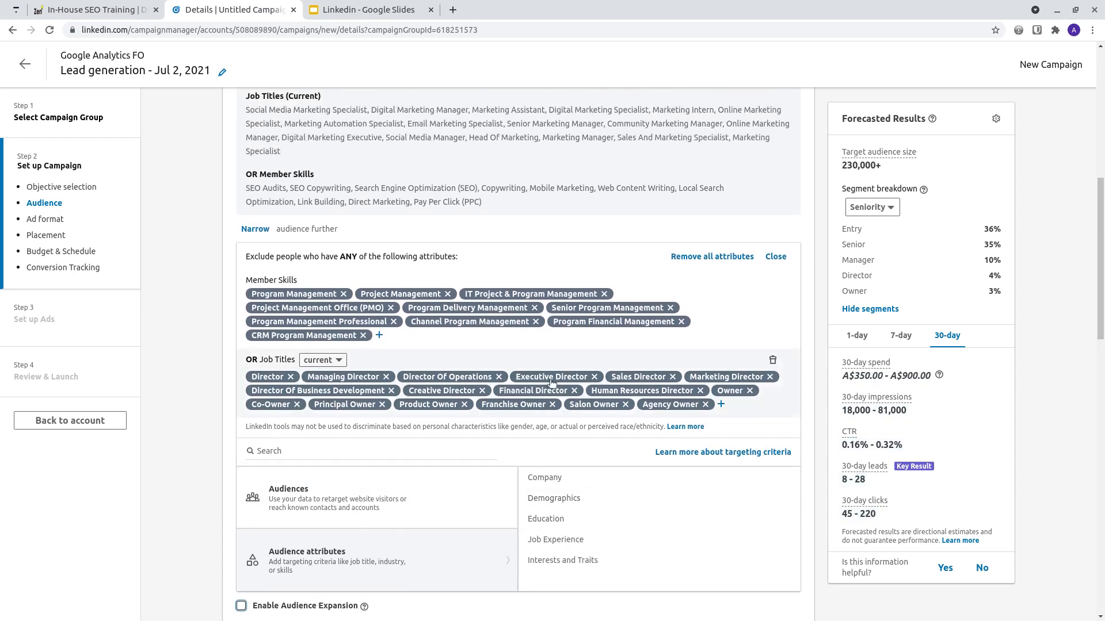
pyautogui.scroll(3, 475, 435)
pyautogui.scroll(4, 542, 407)
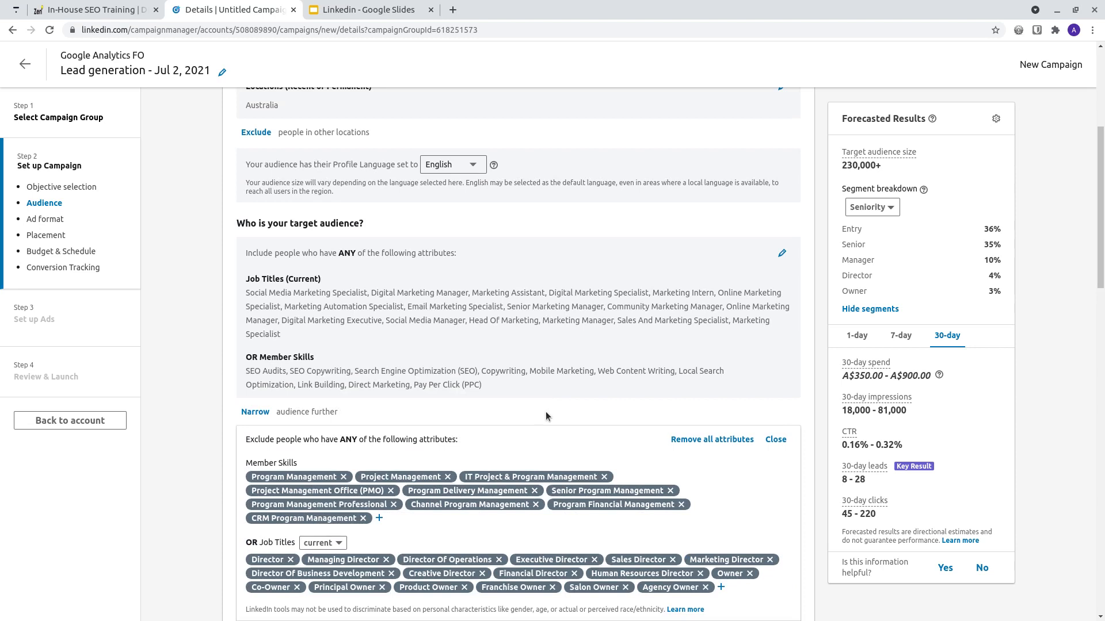
pyautogui.scroll(3, 546, 412)
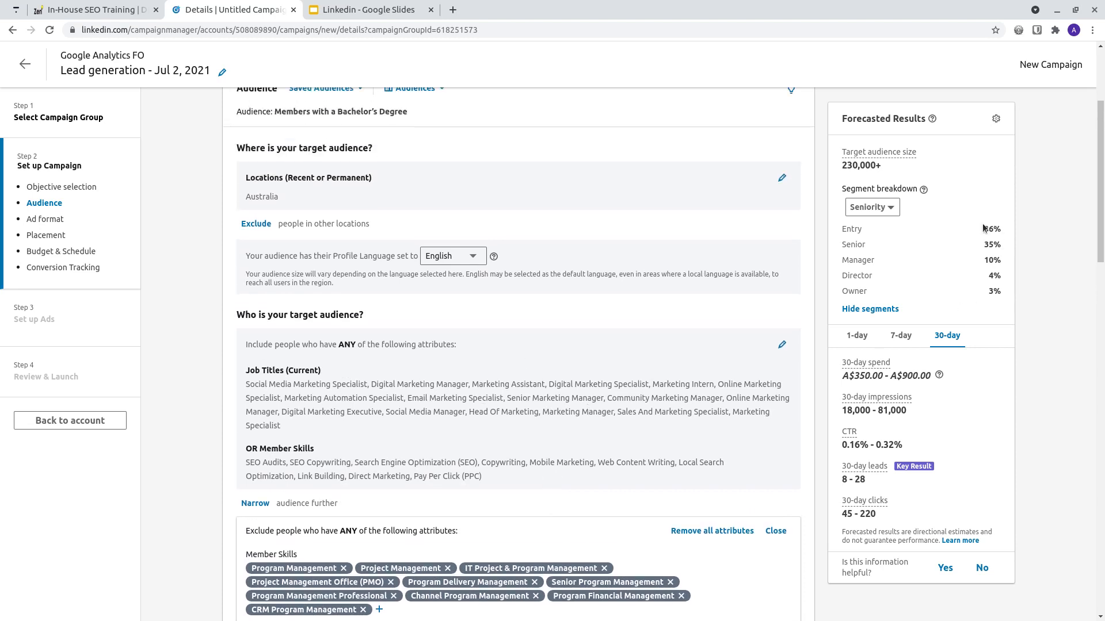
pyautogui.click(875, 207)
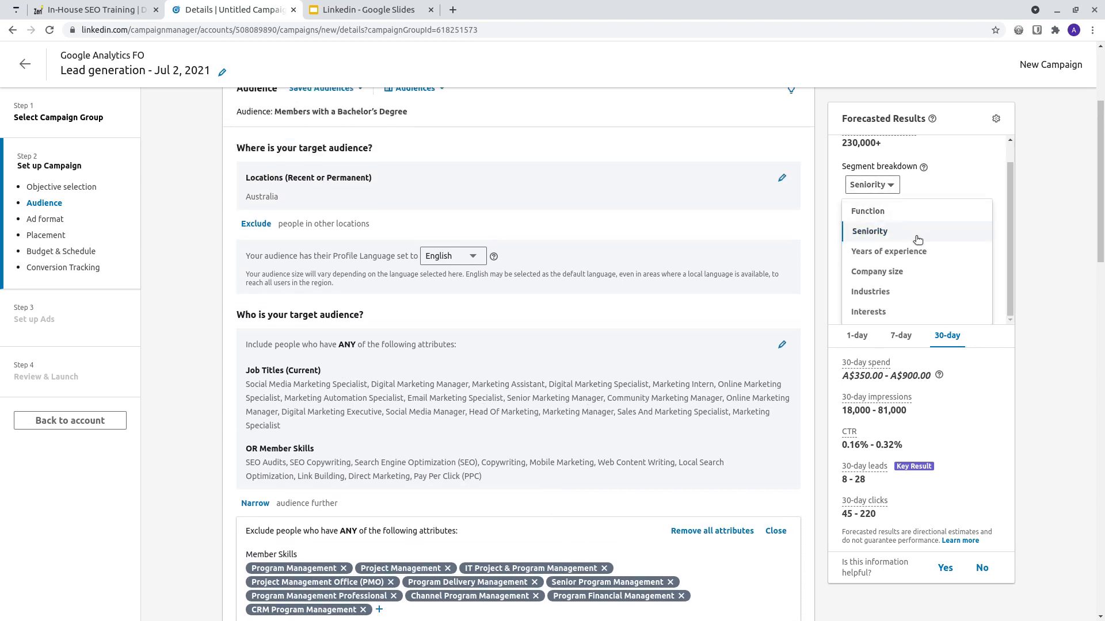
pyautogui.scroll(-2, 928, 253)
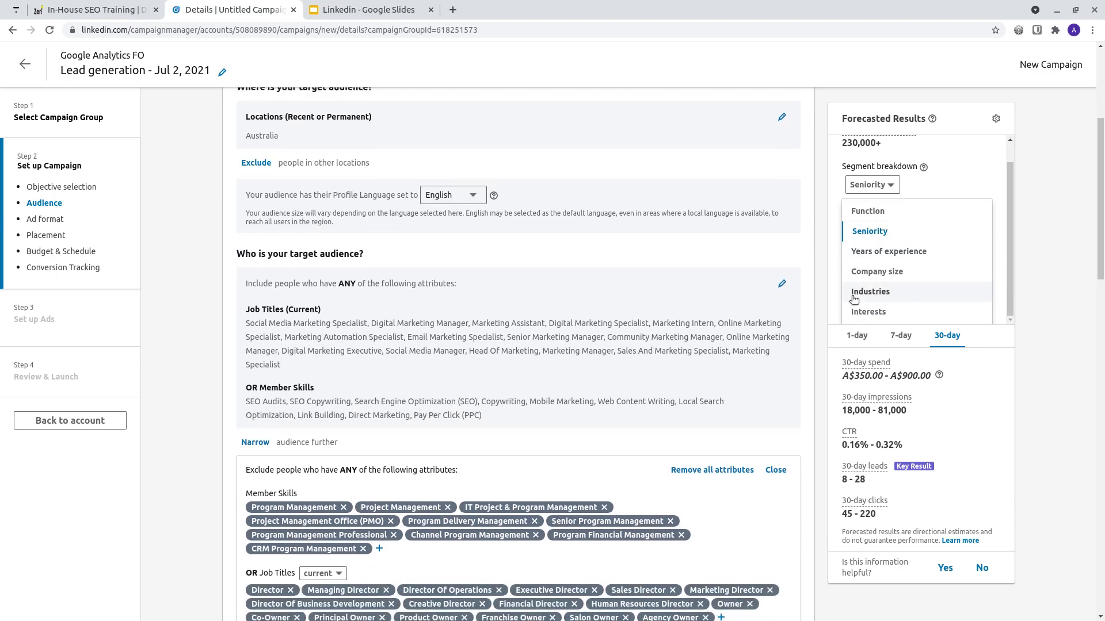
pyautogui.click(684, 246)
pyautogui.scroll(4, 596, 210)
pyautogui.scroll(-8, 573, 439)
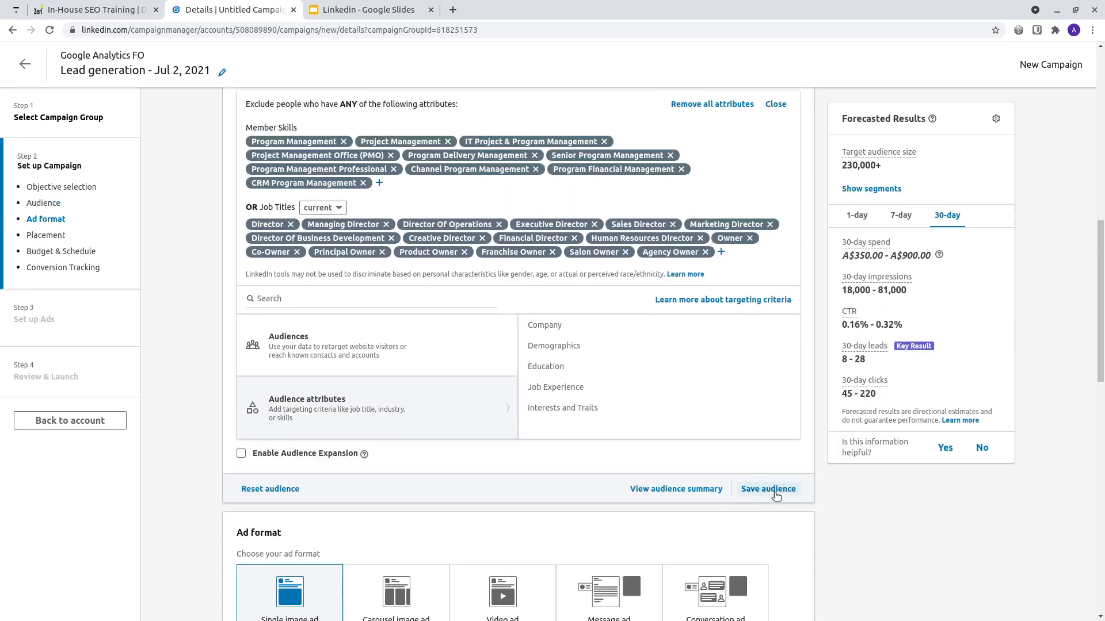
pyautogui.scroll(4, 748, 484)
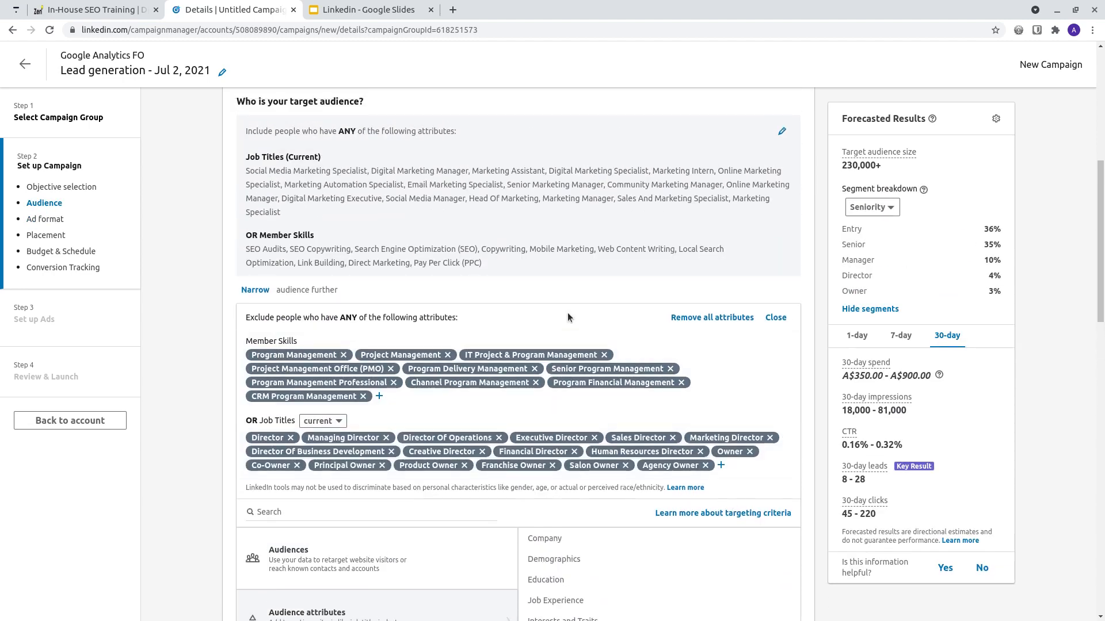